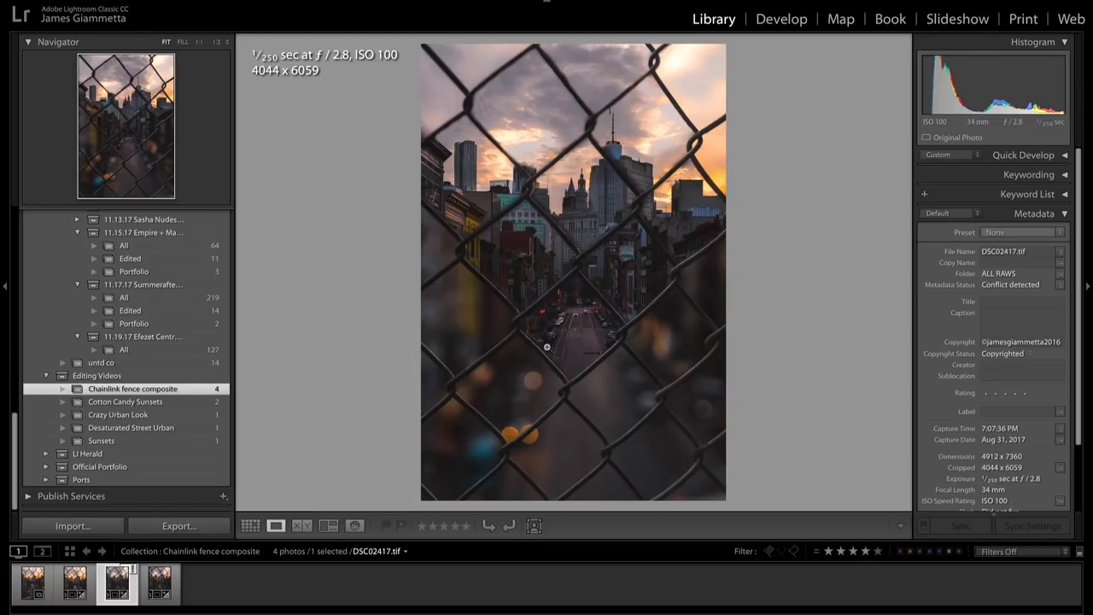
Step: Select the blurred-background fence photo and the sharp city photo, and open both for editing in Adobe Photoshop CC 2018
key(Right)
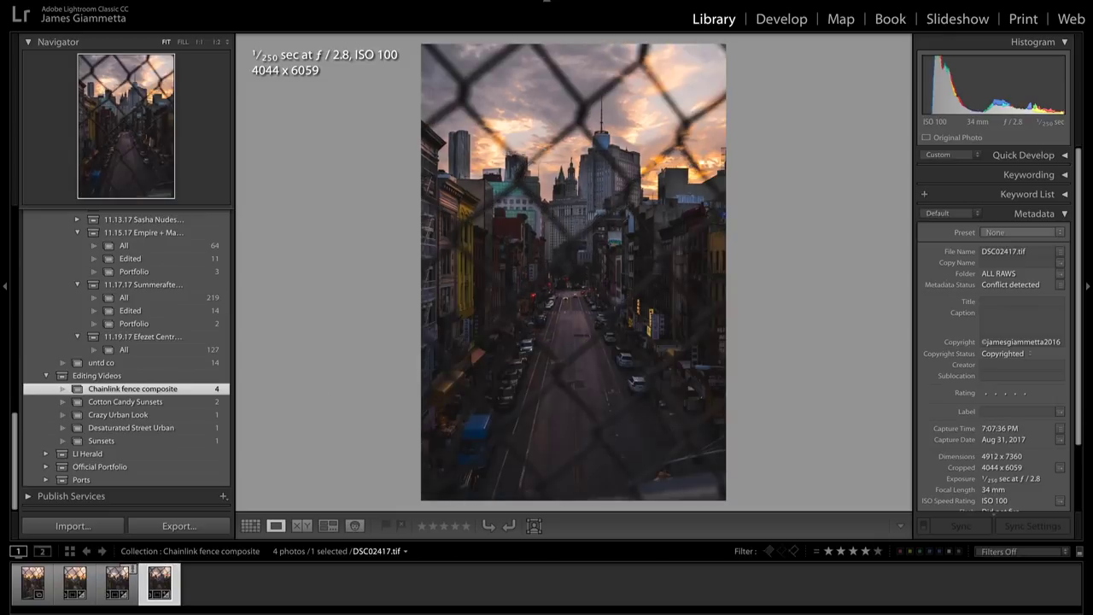
ctrl+click(66, 588)
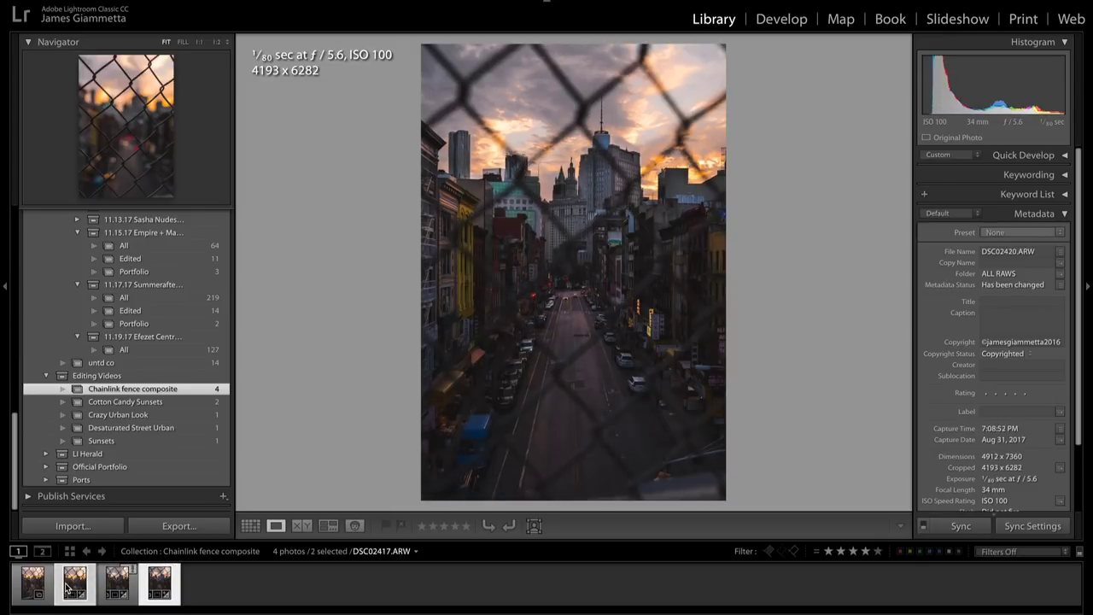
click(200, 2)
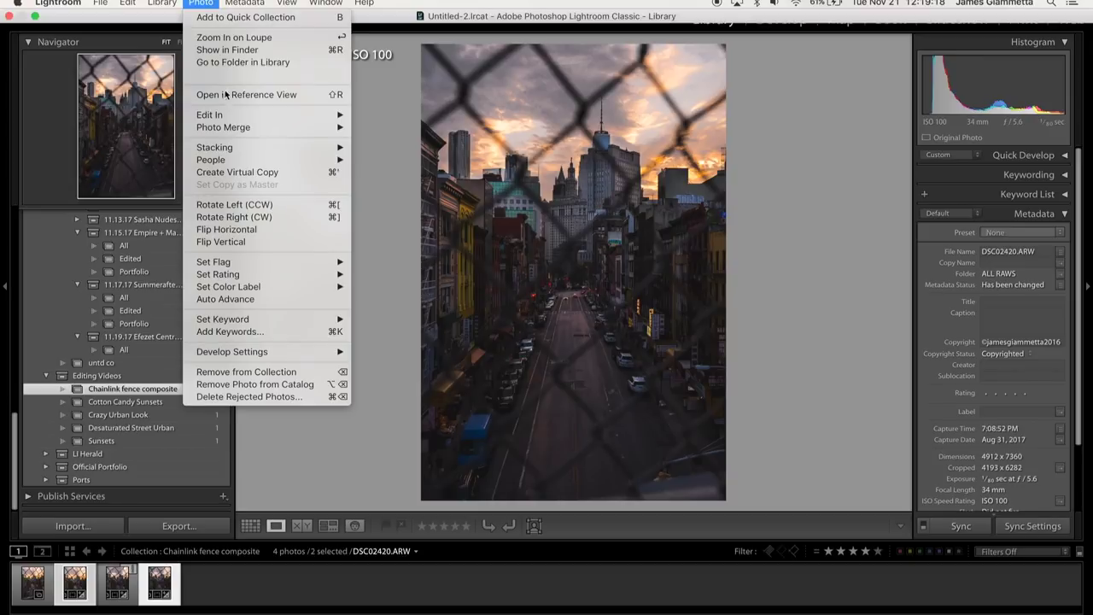
mouse_move(220, 114)
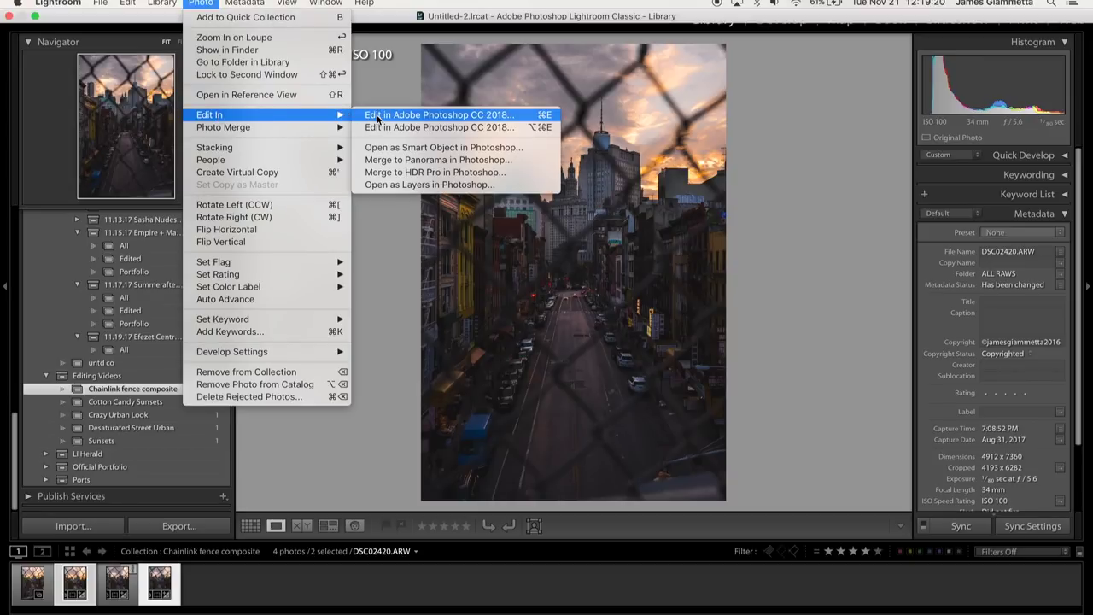
click(376, 218)
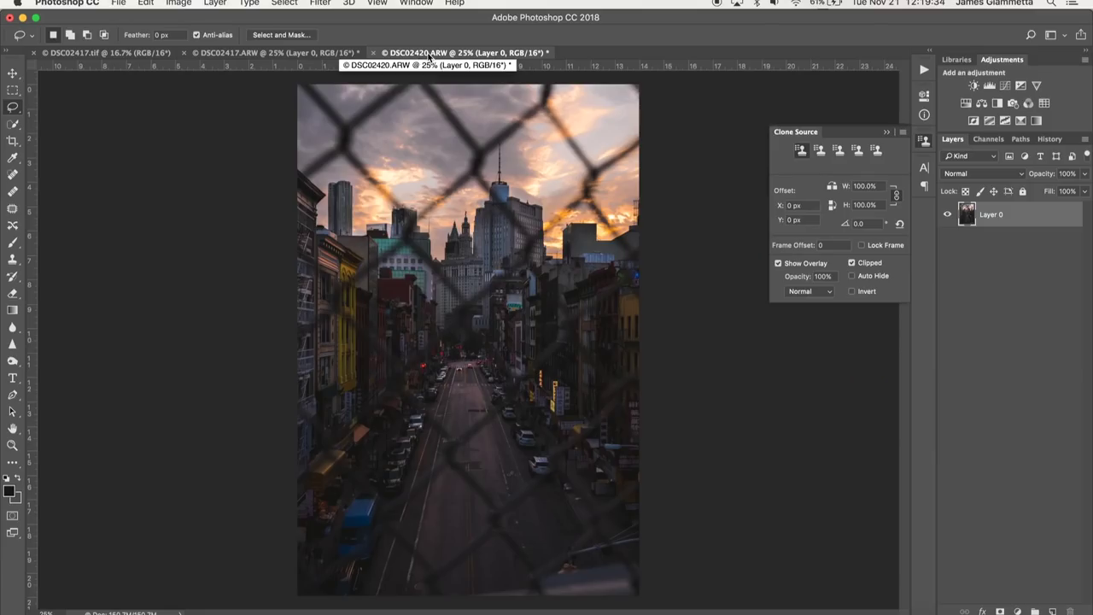
Step: Copy the sharp DSC02420.ARW photo into DSC02417.ARW as a new layer and place it below Layer 0
click(327, 53)
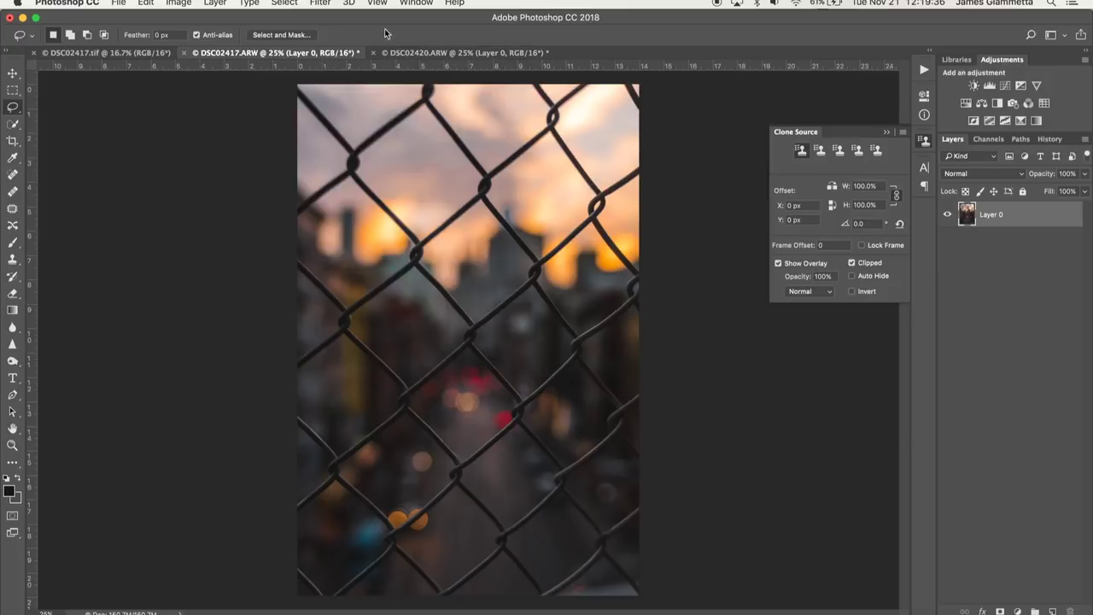
click(497, 52)
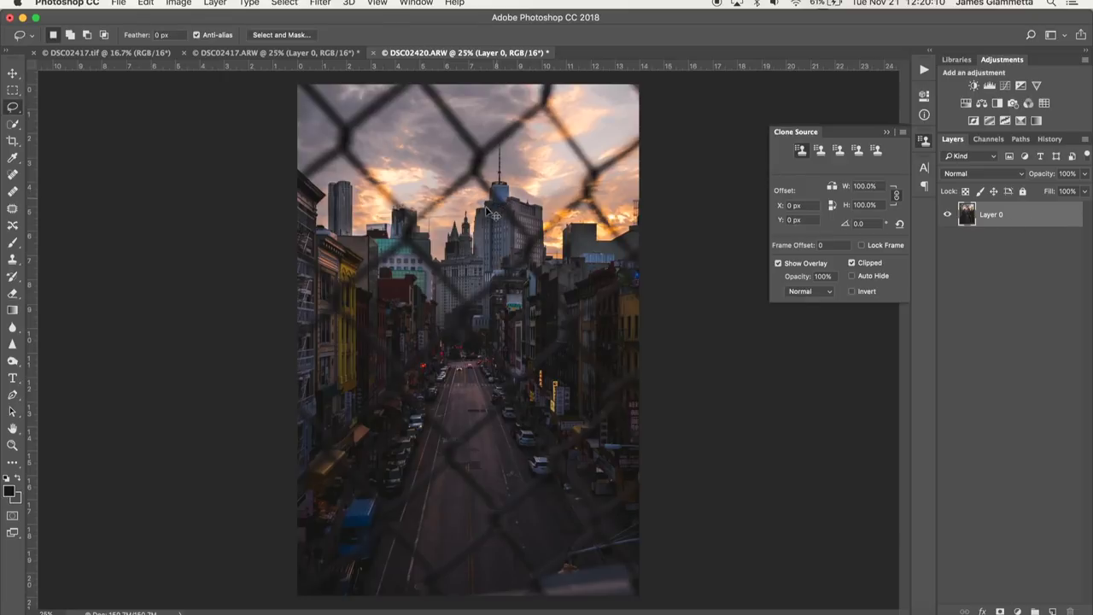
drag(398, 201, 470, 330)
mouse_move(1032, 219)
mouse_down()
mouse_move(1025, 280)
mouse_move(1021, 223)
mouse_up()
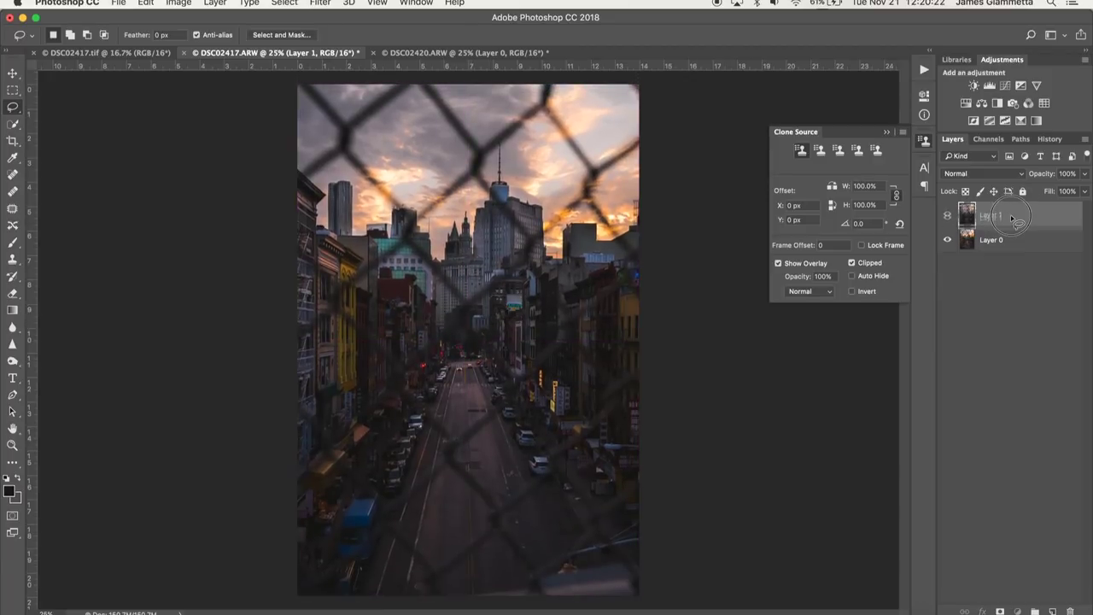
drag(1014, 219, 1010, 261)
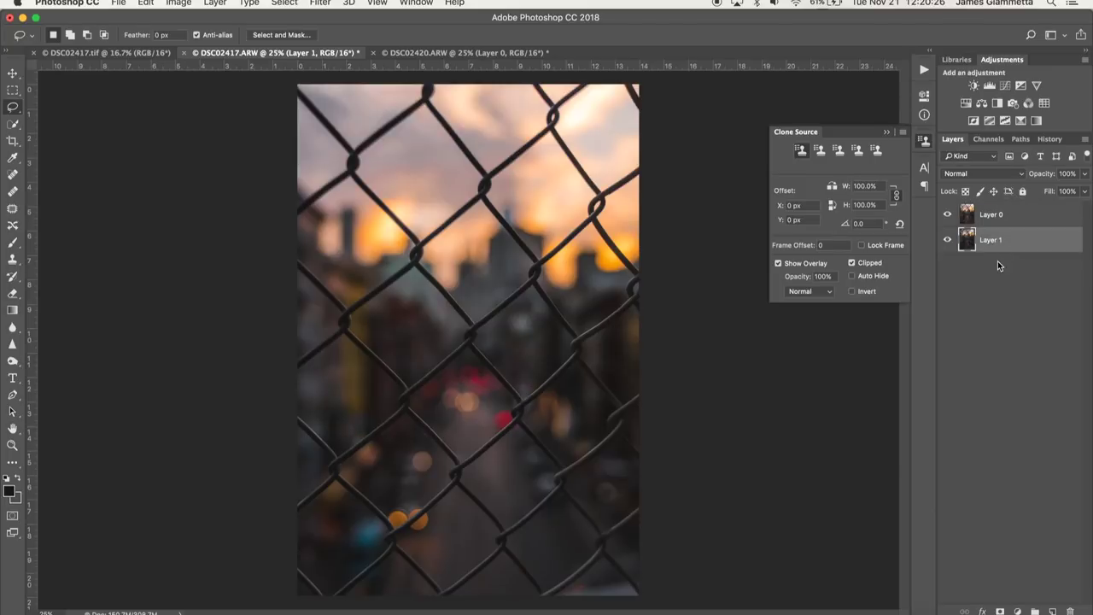
click(997, 263)
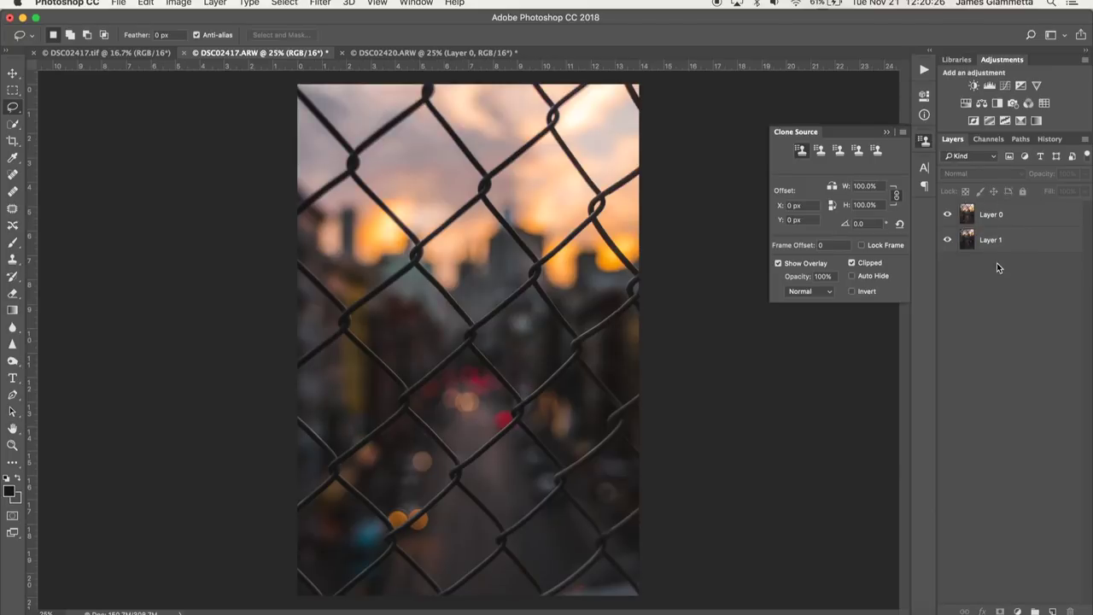
Step: In the finished DSC02417.tif composite, toggle Layer 0's visibility repeatedly to compare it with the city photo beneath
click(144, 54)
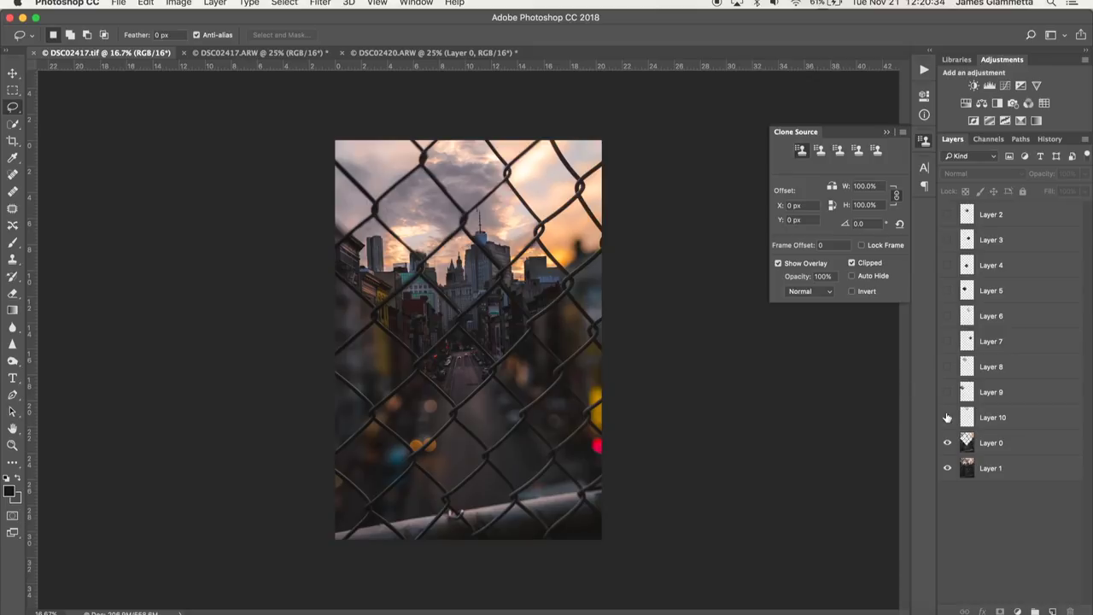
click(948, 443)
click(947, 444)
click(947, 444)
click(947, 443)
click(947, 443)
click(947, 443)
click(947, 444)
click(947, 443)
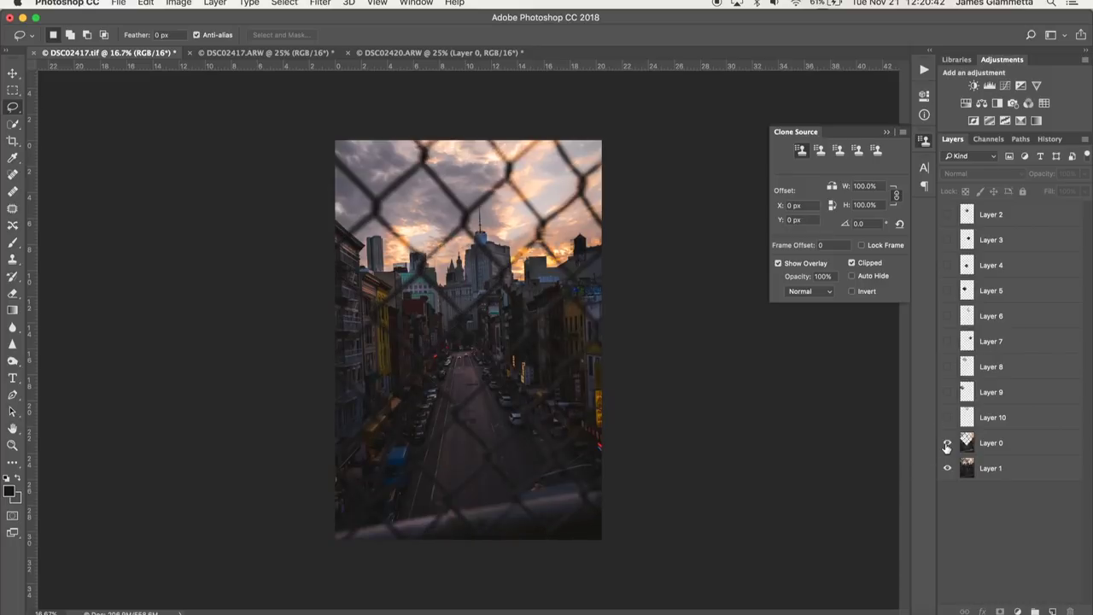
click(948, 443)
Step: Show Layers 10 through 2 one at a time to view the cut-out fence pieces
click(948, 418)
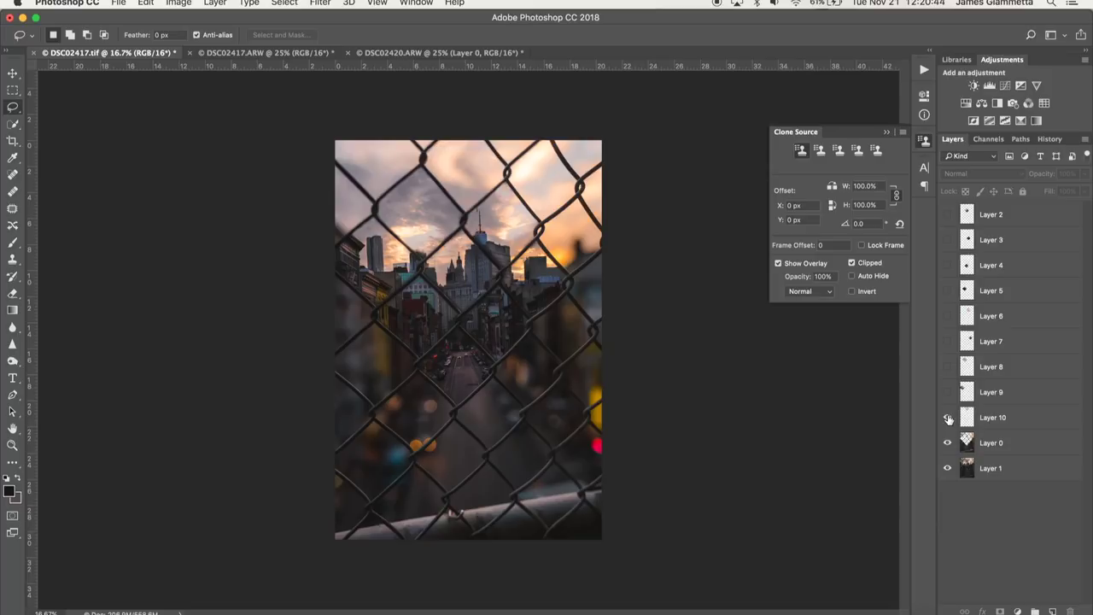
click(948, 392)
click(947, 366)
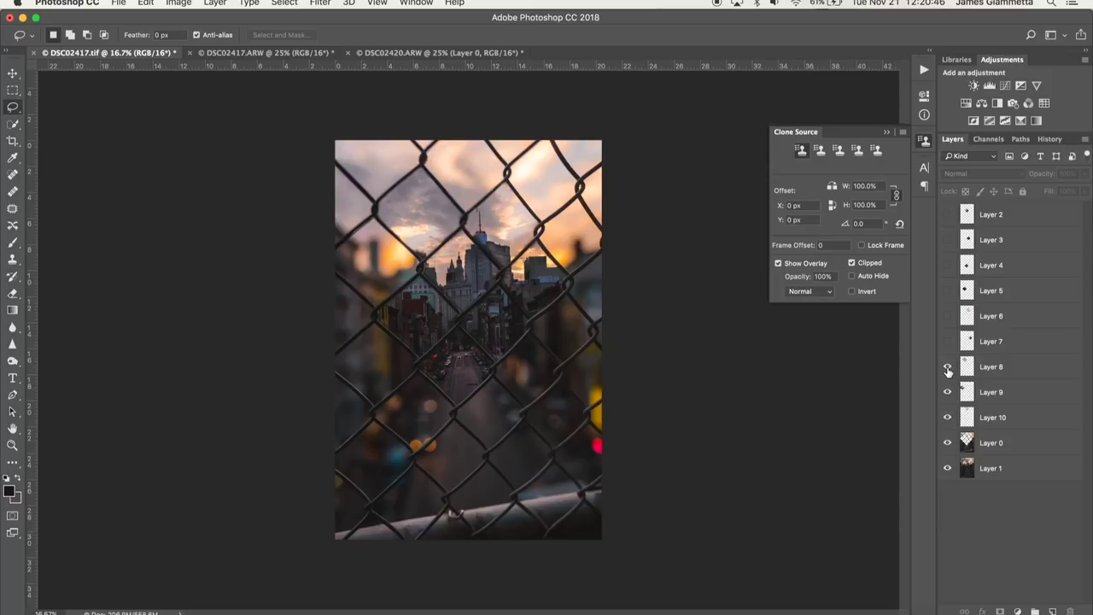
click(948, 341)
click(947, 316)
click(948, 290)
click(947, 265)
click(947, 240)
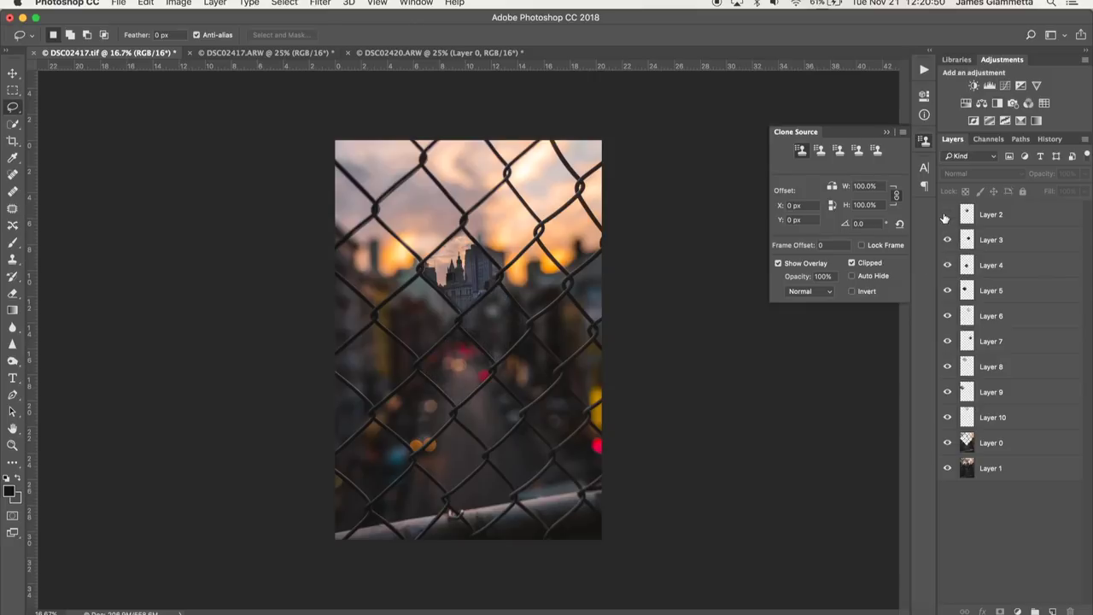
click(947, 214)
Step: Hide Layers 2 through 10 one by one to review how each fence opening reveals the sharp city
click(947, 214)
click(948, 240)
click(947, 265)
click(947, 291)
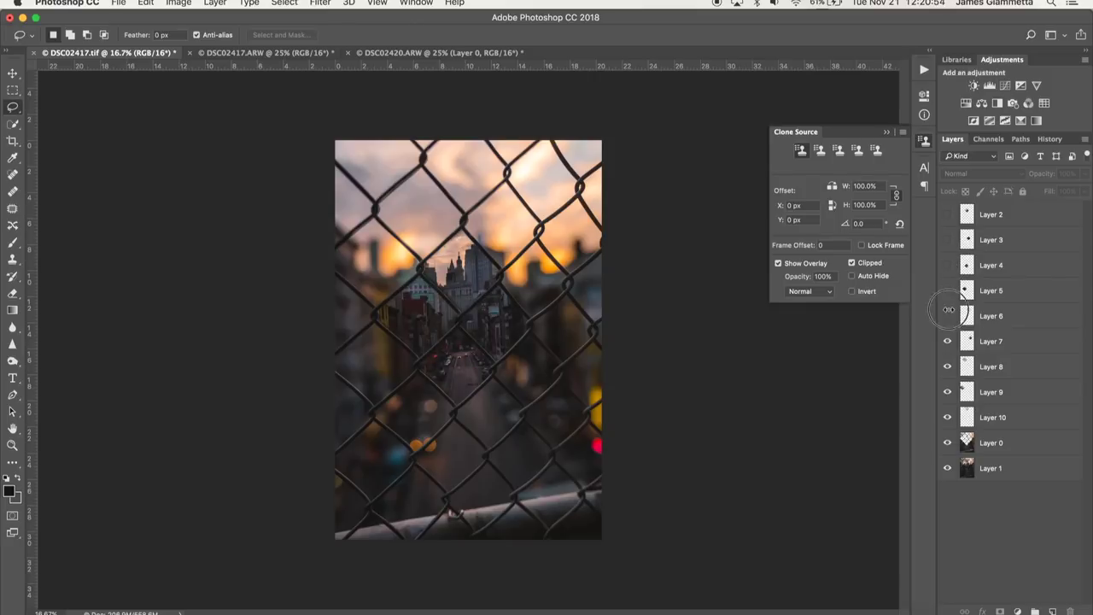
click(947, 316)
click(947, 341)
click(947, 366)
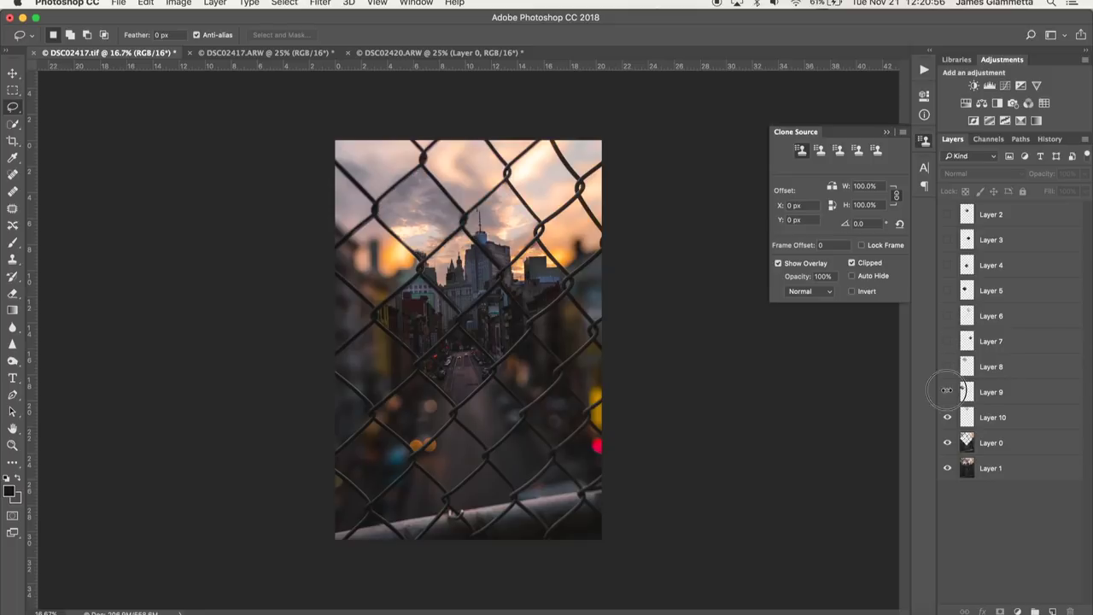
click(947, 392)
click(947, 417)
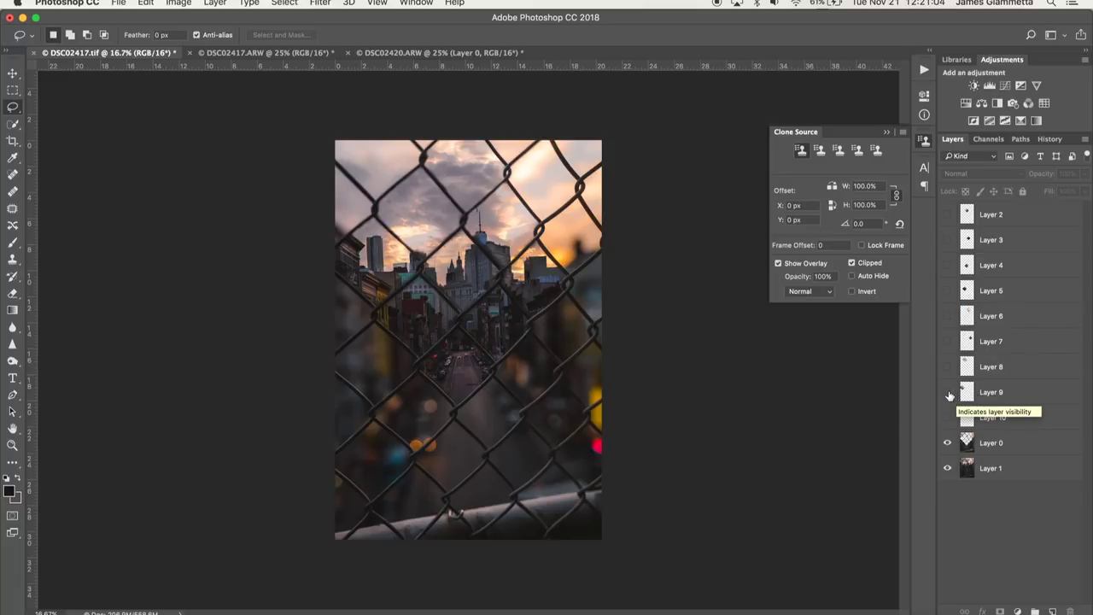
Step: Return to the DSC02417.ARW document and create a layer group named Chainlinks above Layer 0
click(254, 53)
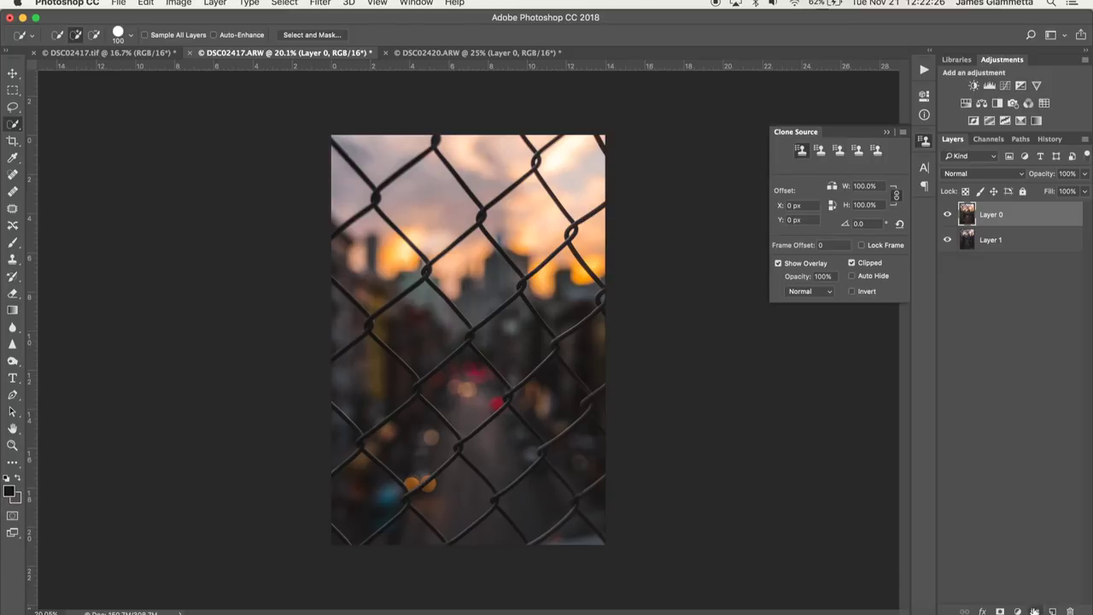
click(1034, 612)
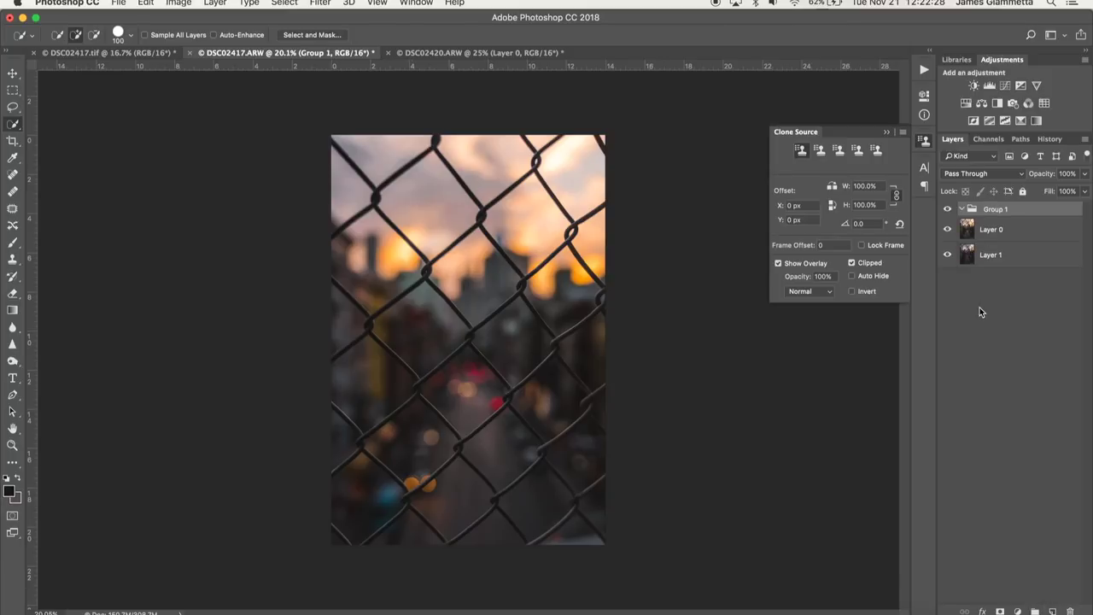
text(C)
key(Return)
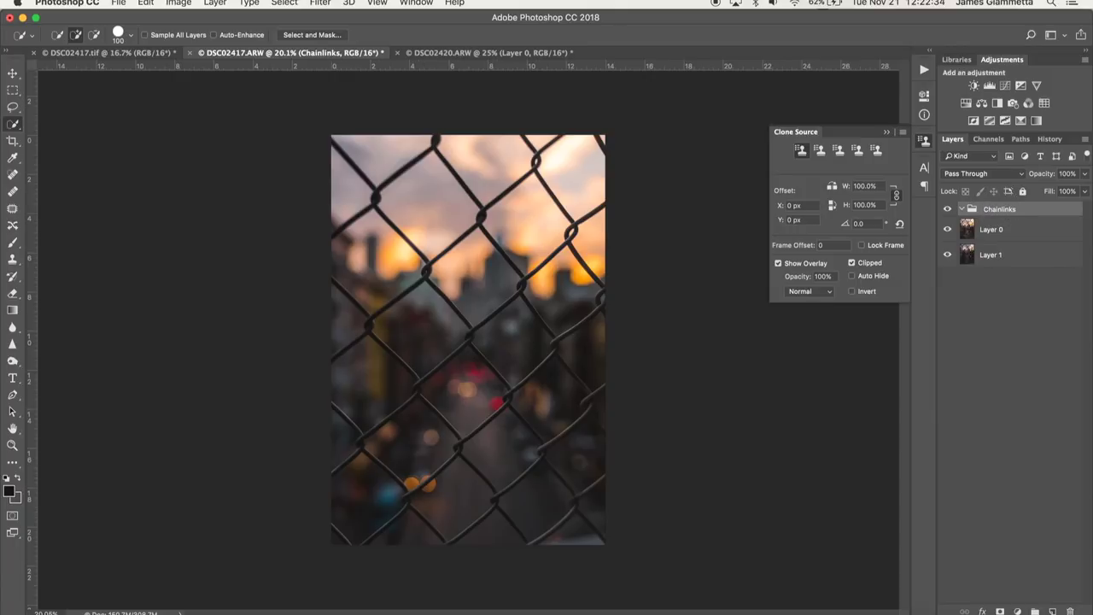
Step: Rename Layer 0 as "All Blur" and Layer 1 as "In focus"
click(1009, 282)
click(1005, 237)
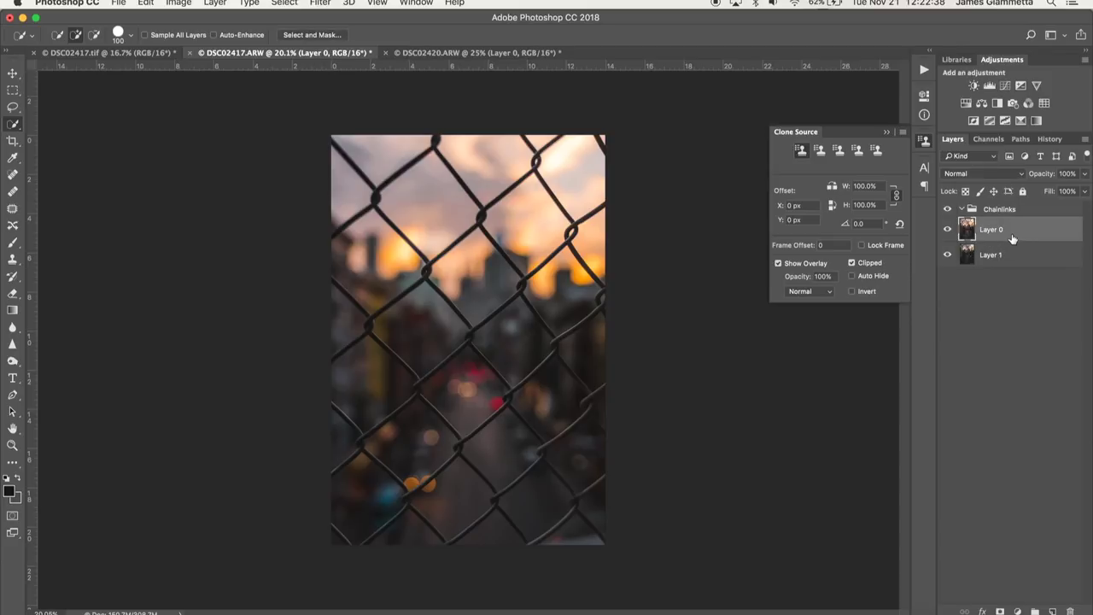
double_click(994, 231)
text(All Blur)
double_click(992, 255)
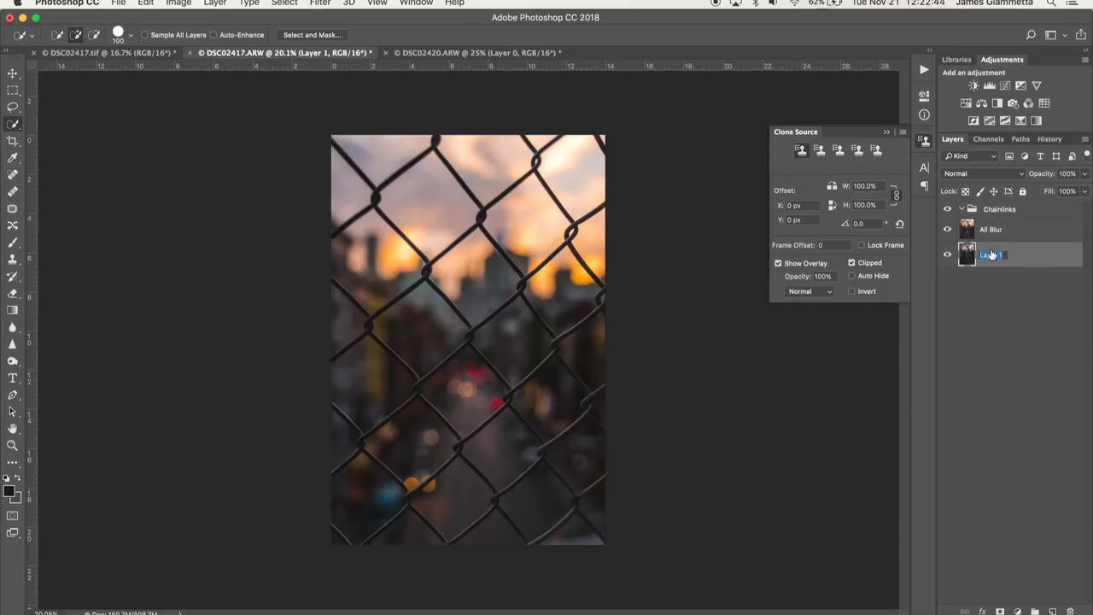
text(In focus)
key(Return)
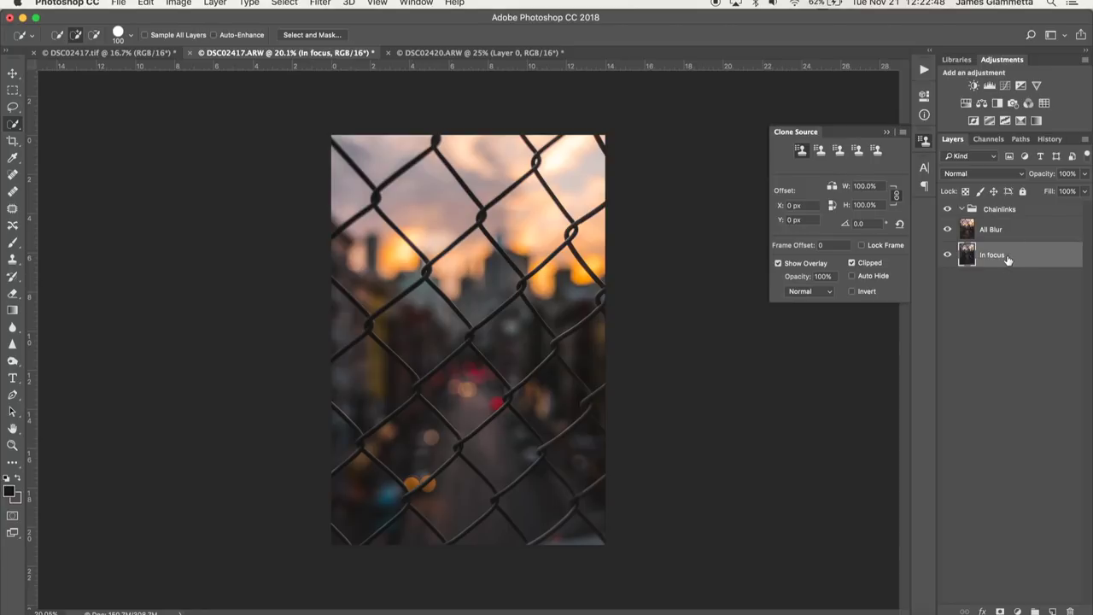
Step: On the All Blur layer, select the blurred background inside the central fence diamond with the Quick Selection tool
click(1016, 231)
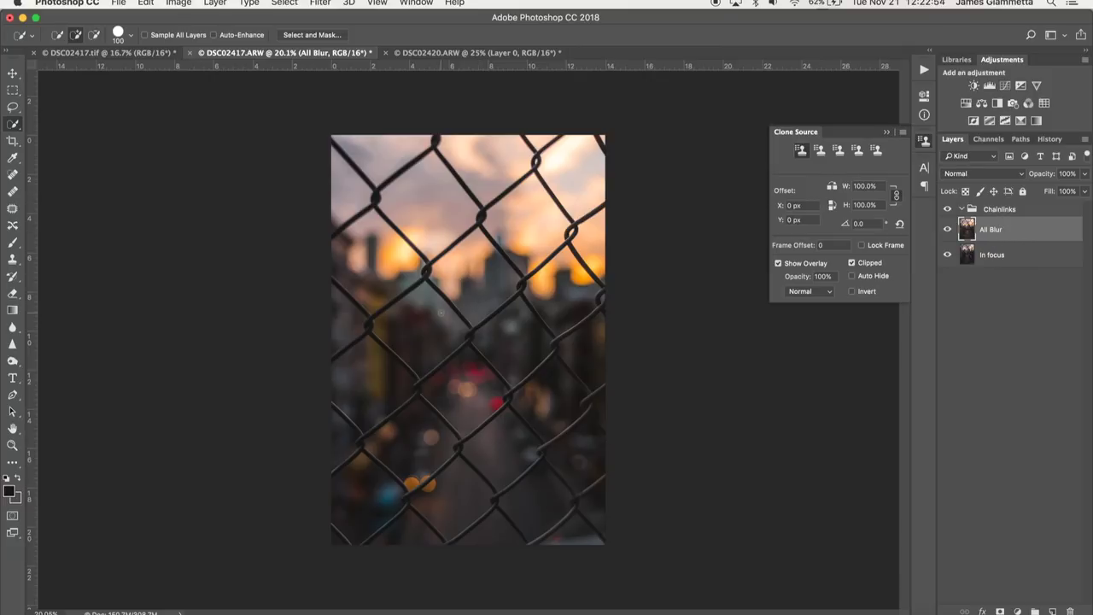
scroll(441, 312, up, 5)
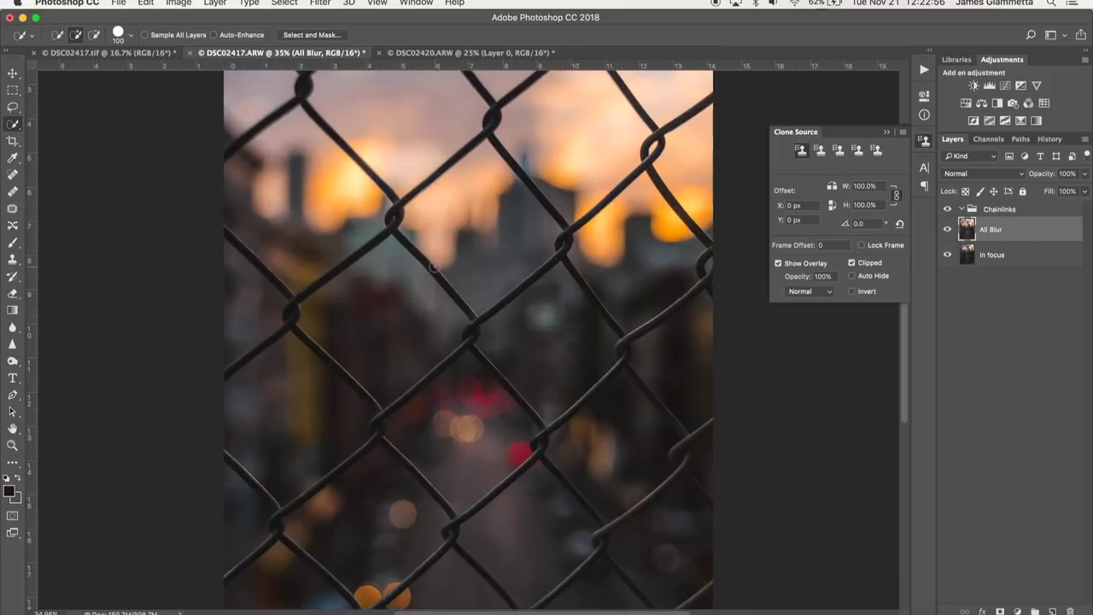
scroll(434, 268, up, 3)
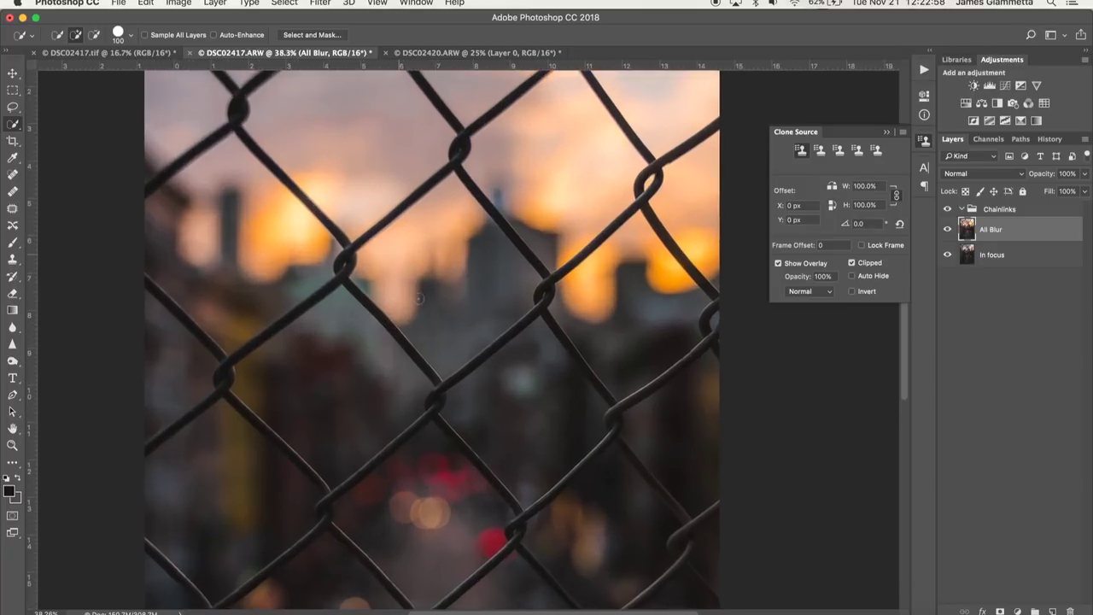
scroll(419, 298, up, 2)
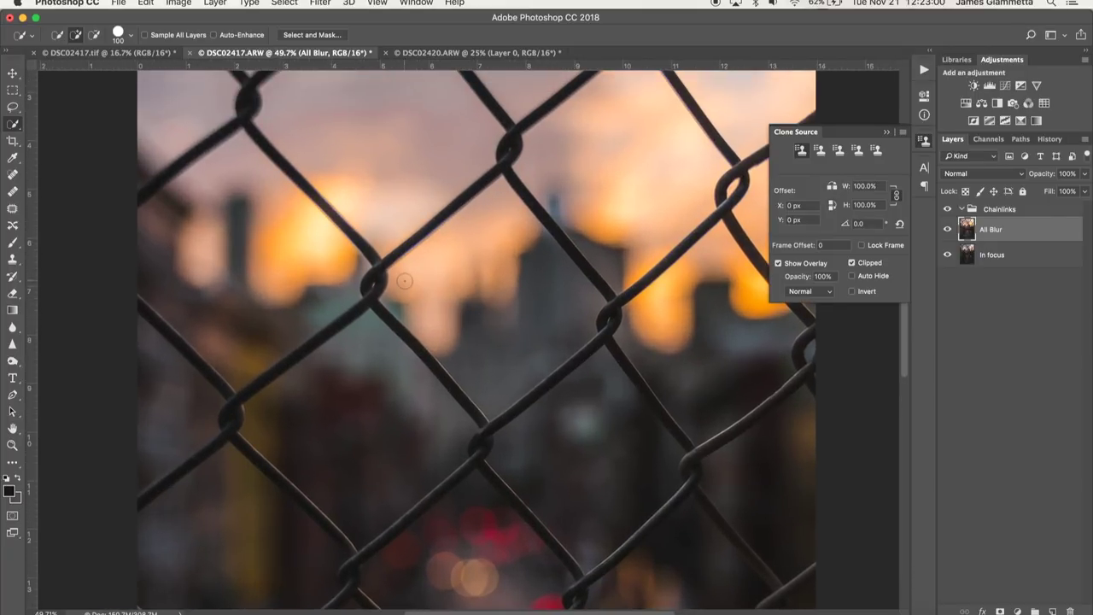
scroll(405, 281, up, 3)
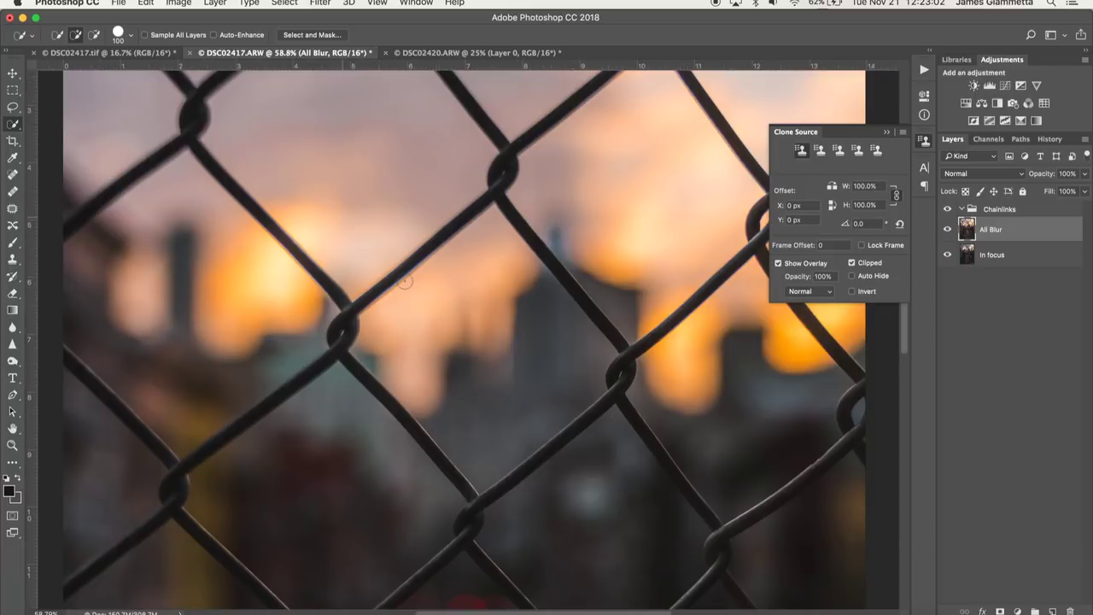
scroll(405, 281, up, 5)
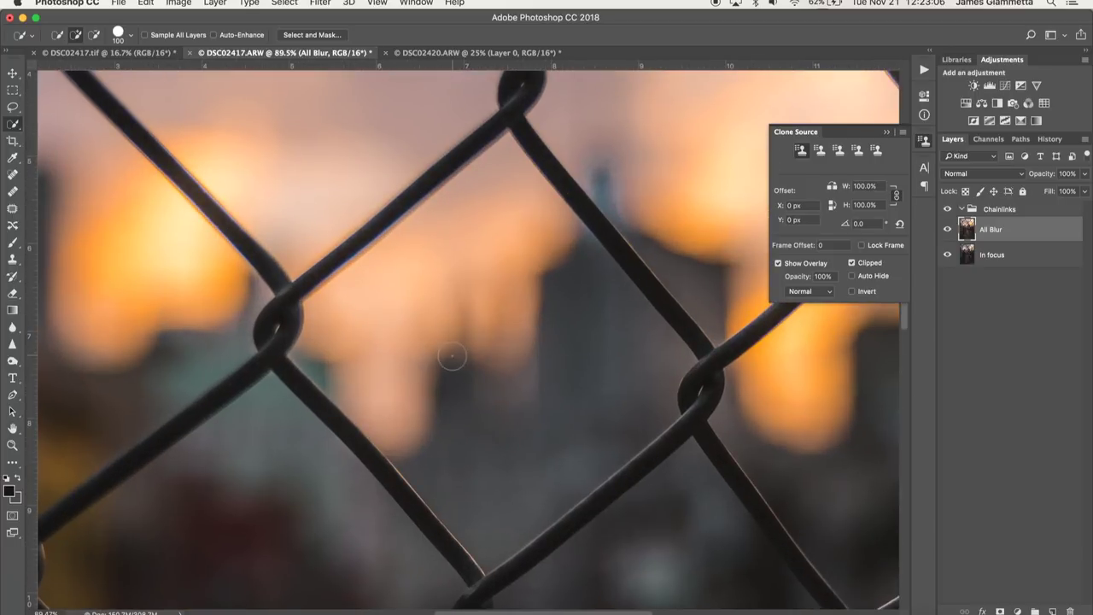
scroll(452, 356, down, 2)
scroll(452, 356, right, 2)
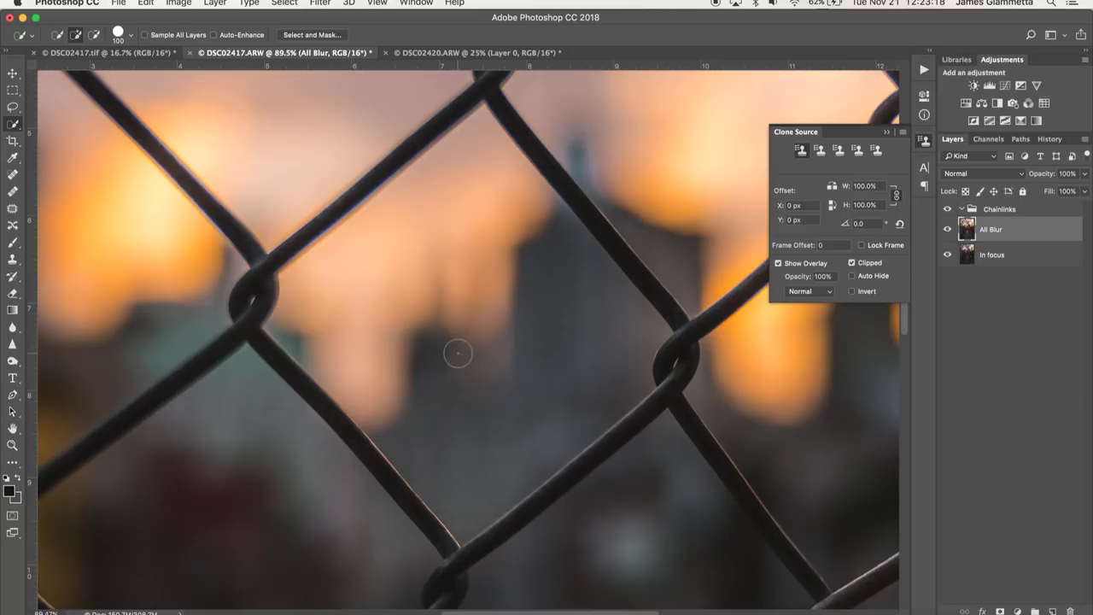
key(])
mouse_move(463, 323)
mouse_down()
mouse_move(473, 296)
mouse_move(469, 346)
mouse_move(434, 354)
mouse_up()
Step: Inspect the selection's edges along the wires of the central fence diamond, down to the bottom corner and up to the top corner
scroll(443, 339, up, 3)
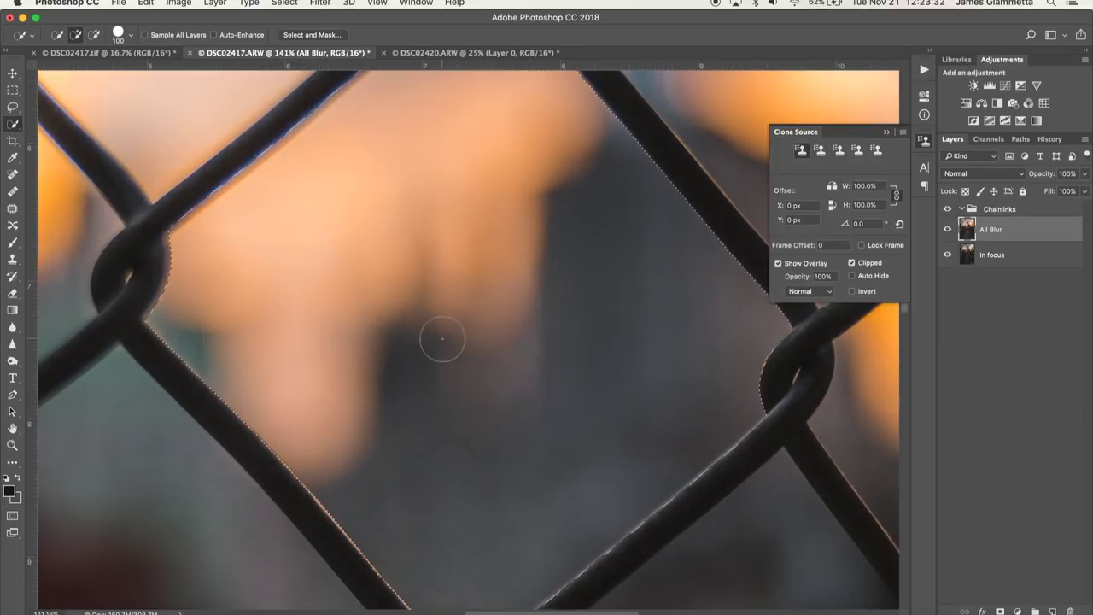
scroll(442, 339, up, 3)
scroll(442, 339, up, 5)
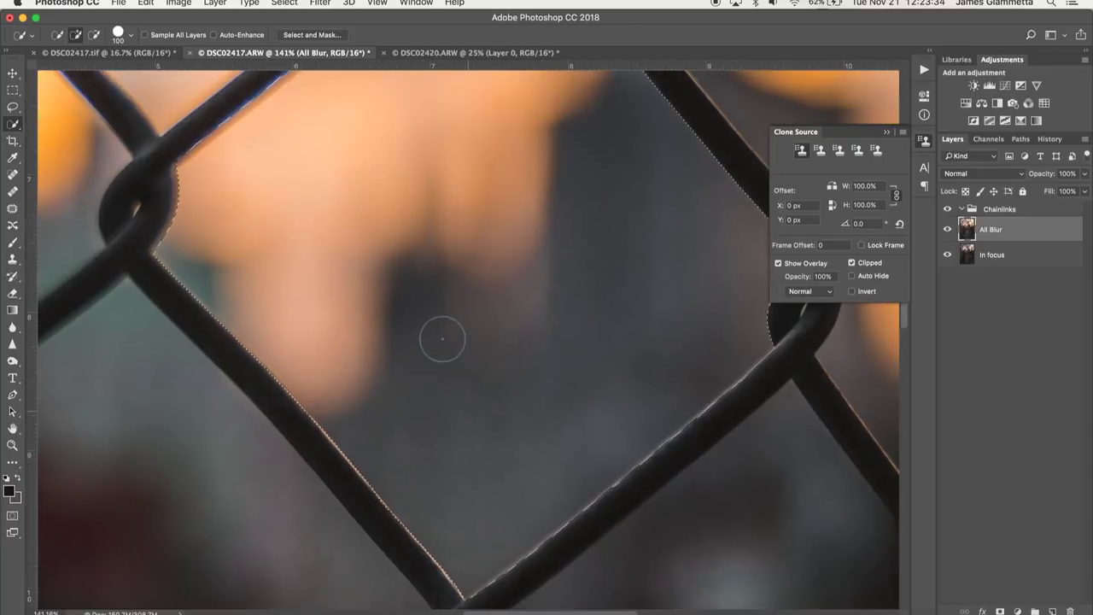
scroll(442, 339, up, 1)
scroll(442, 339, down, 1)
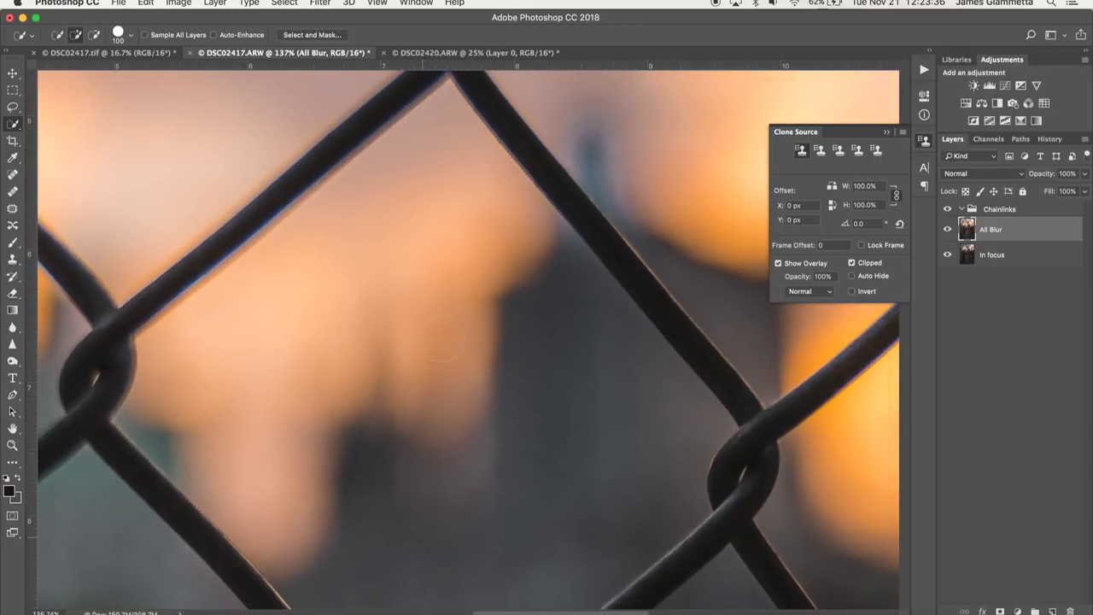
scroll(442, 334, up, 5)
scroll(394, 252, up, 2)
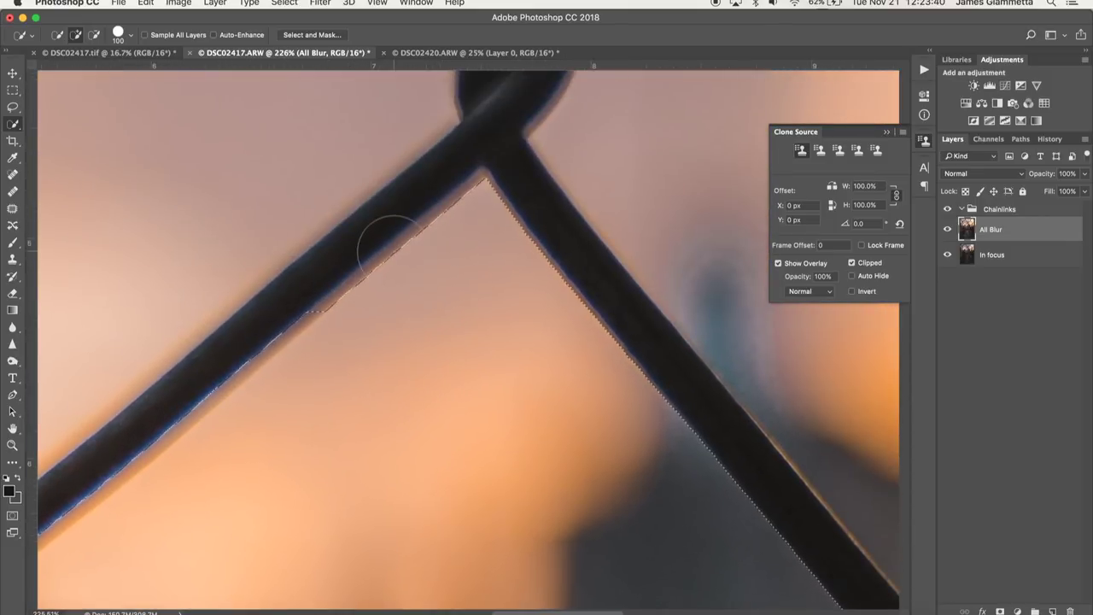
scroll(394, 251, up, 5)
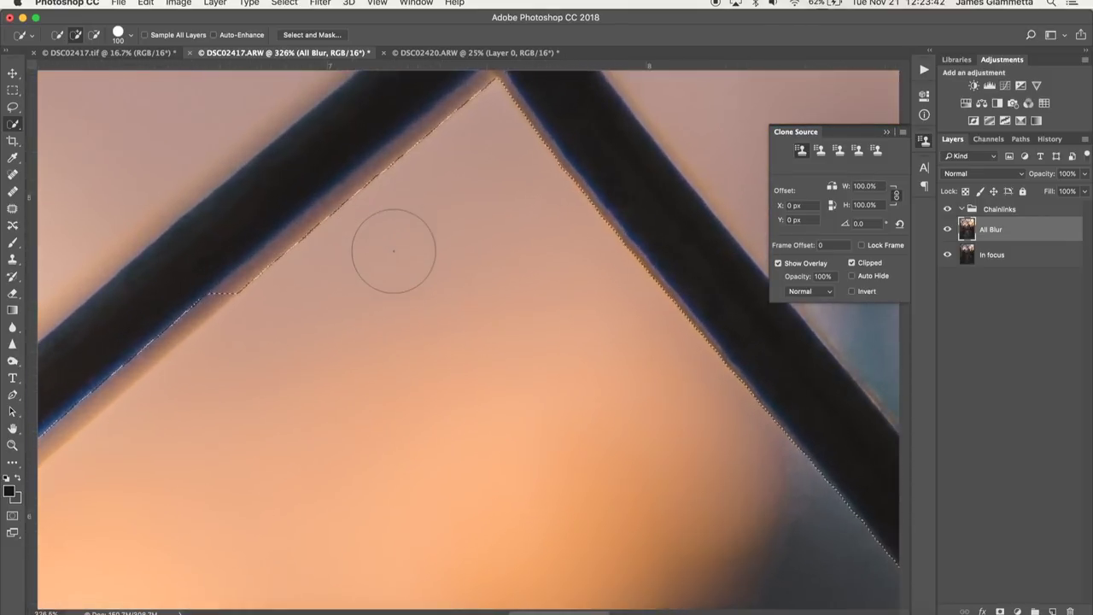
Step: Reduce the Quick Selection brush size to 20 and extend the selection to the inner edge of the diamond's upper-left wire
key(bracketleft)
key(bracketleft)
key(bracketleft)
key(bracketleft)
key(bracketleft)
key(bracketleft)
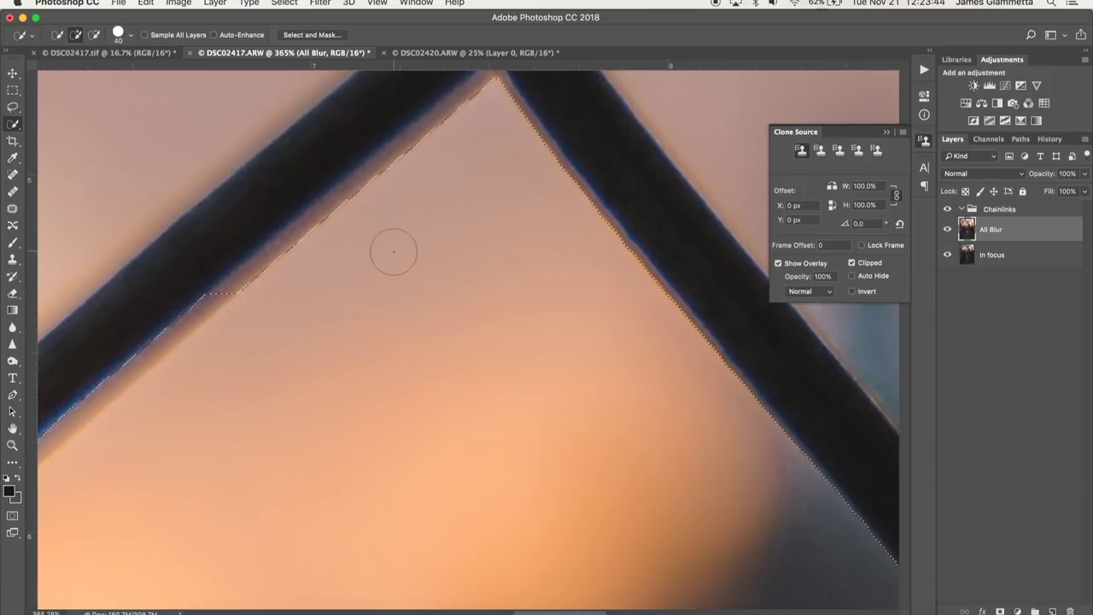
key(bracketleft)
key(bracketleft)
drag(239, 290, 310, 227)
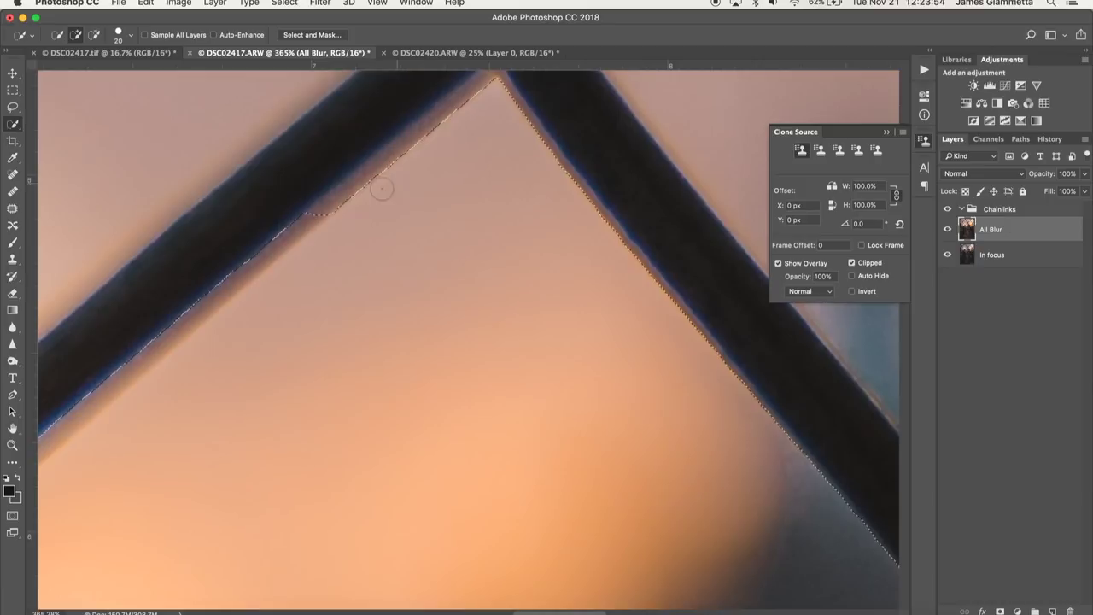
mouse_move(322, 216)
mouse_down()
mouse_move(453, 106)
mouse_move(430, 142)
mouse_up()
mouse_move(425, 146)
mouse_down()
mouse_move(412, 186)
mouse_move(394, 195)
mouse_move(443, 150)
mouse_up()
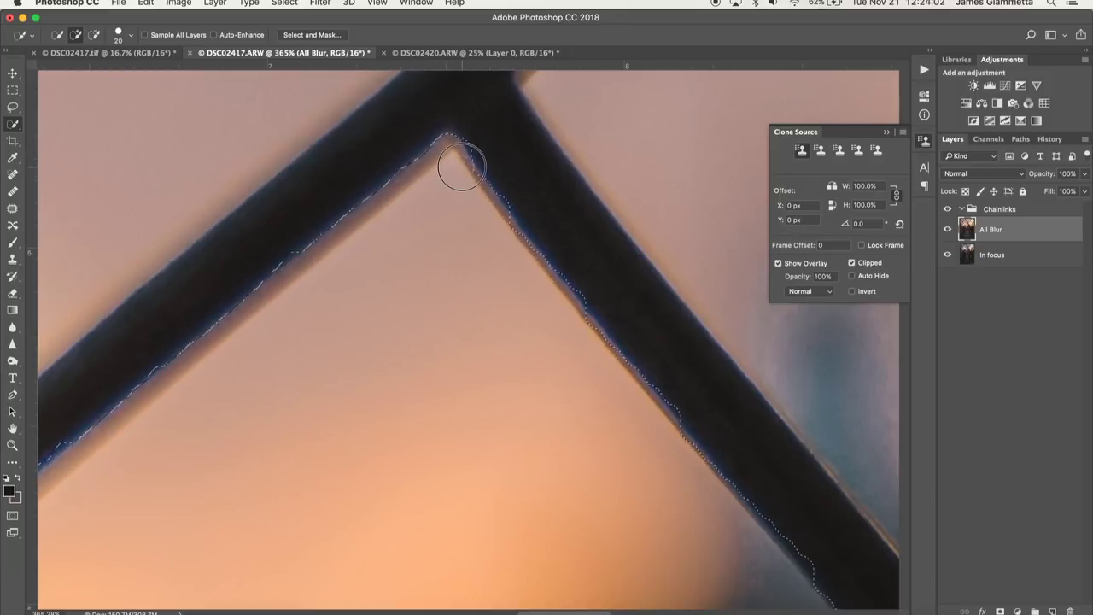
Step: Refine the selection along the inner edge of the diamond's upper-right wire with the Quick Selection tool
drag(468, 180, 527, 267)
scroll(535, 282, right, 3)
scroll(535, 283, down, 2)
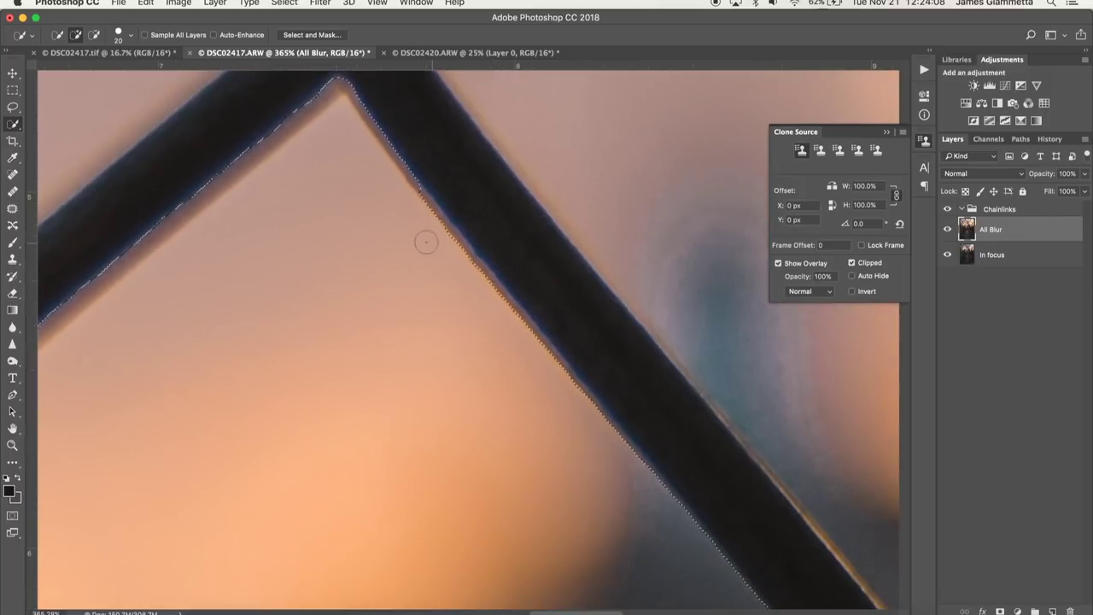
mouse_move(419, 216)
mouse_down()
mouse_move(415, 195)
mouse_move(457, 265)
mouse_move(470, 273)
mouse_move(471, 264)
mouse_move(478, 297)
mouse_move(373, 205)
mouse_move(457, 307)
mouse_up()
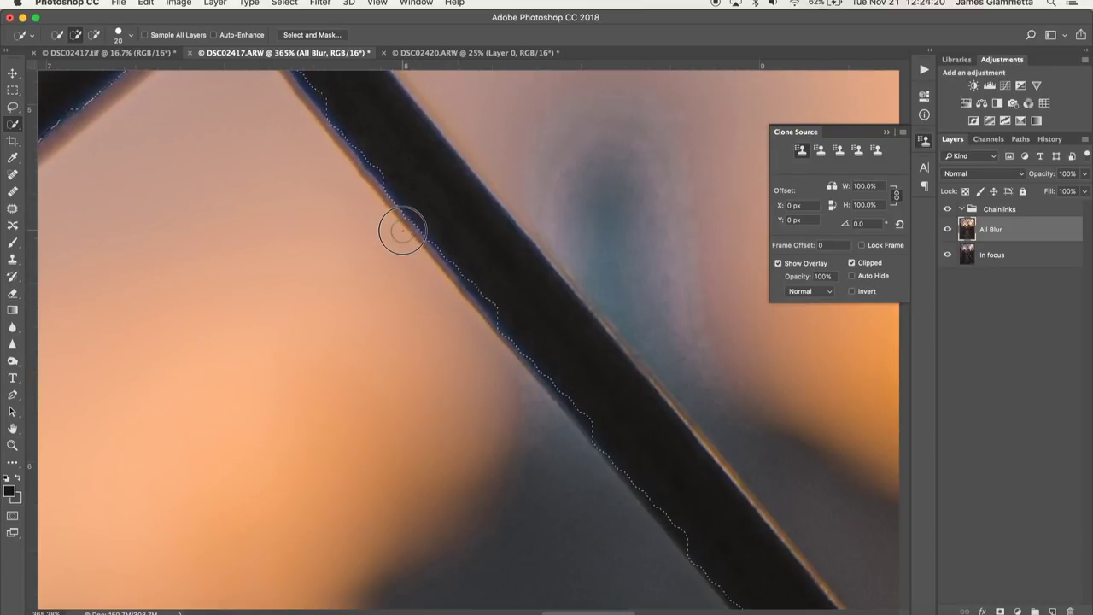
mouse_move(418, 253)
mouse_down()
mouse_move(415, 244)
mouse_move(438, 279)
mouse_up()
key(super+d)
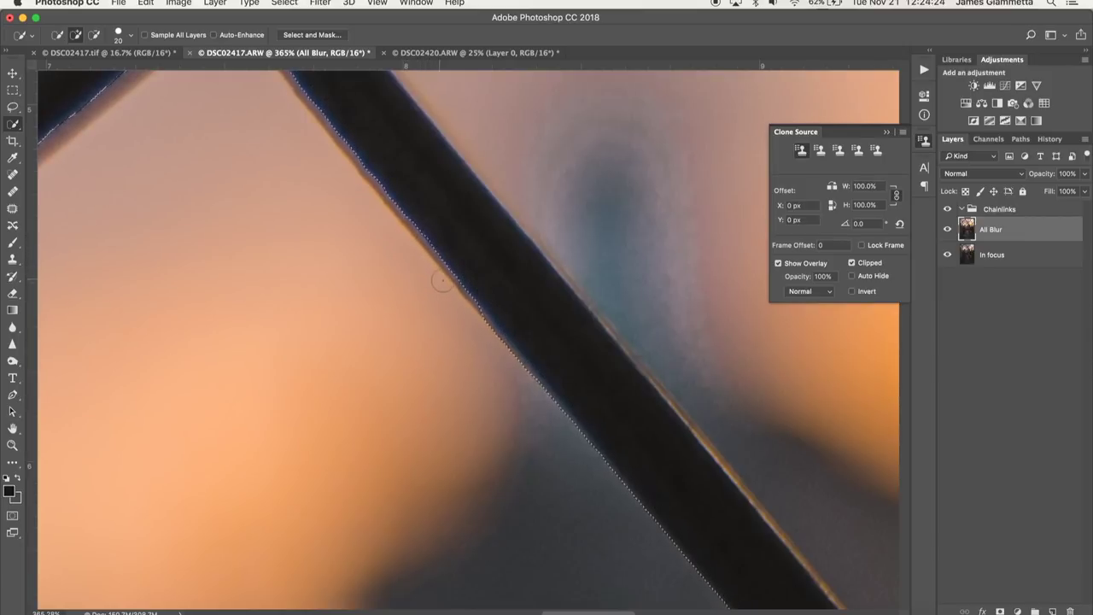
key(super+minus)
key(super+z)
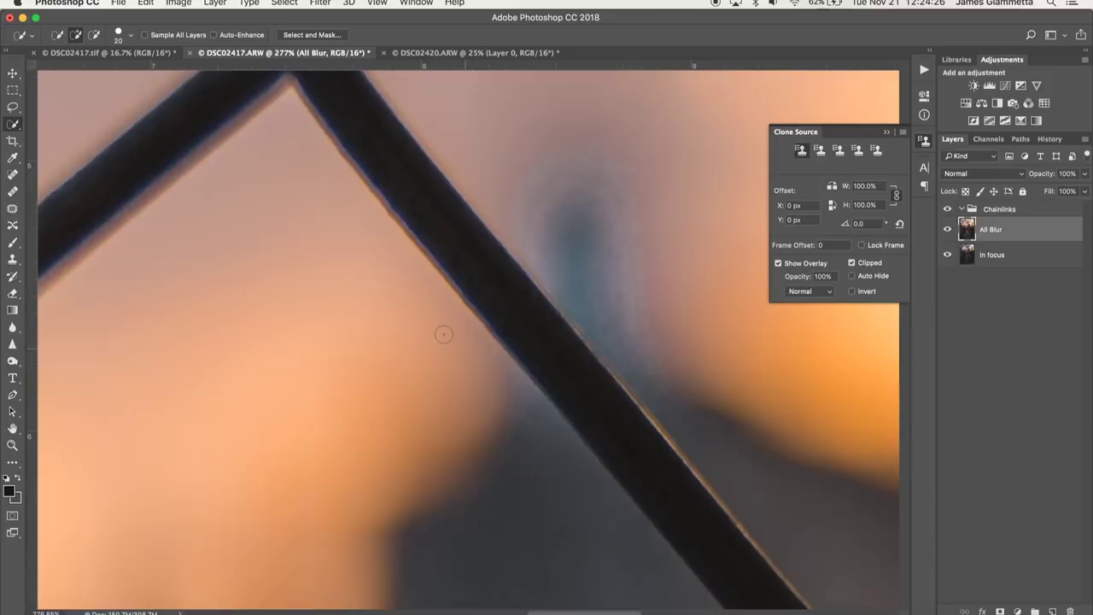
Step: Cut the selected diamond area out of the All Blur layer onto a new layer with Layer Via Cut
scroll(444, 334, down, 2)
scroll(442, 338, down, 3)
scroll(442, 338, left, 3)
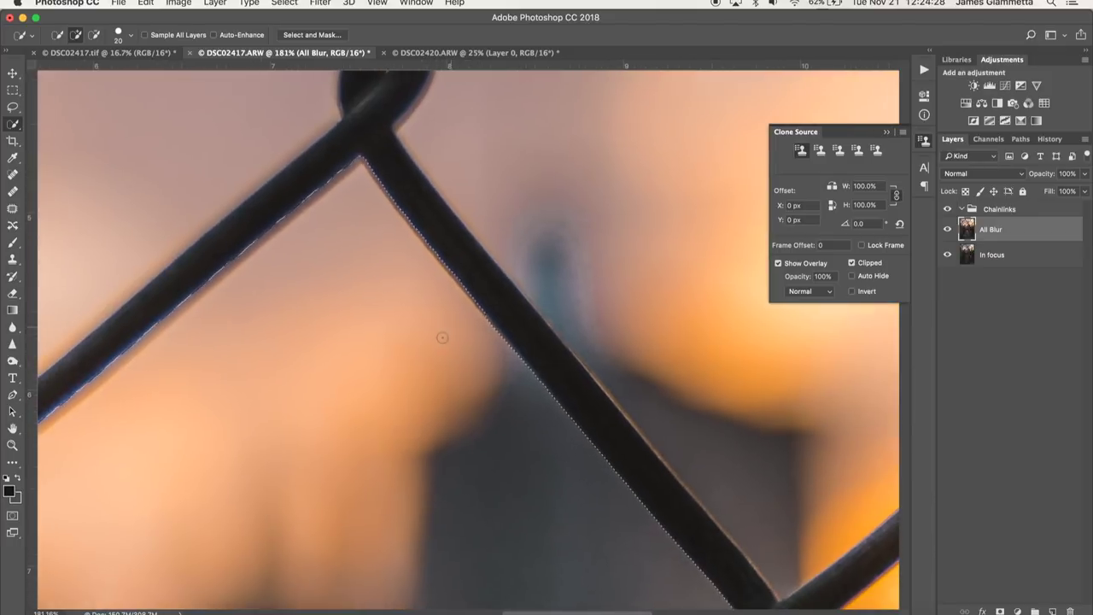
scroll(442, 337, down, 1)
scroll(442, 338, down, 4)
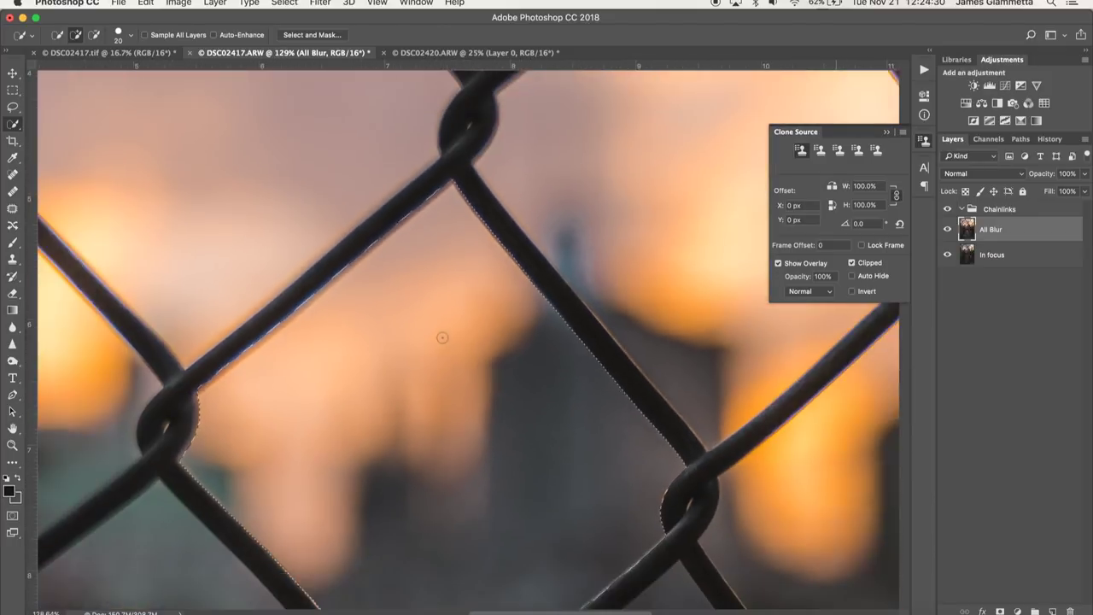
scroll(443, 337, down, 2)
scroll(443, 338, left, 2)
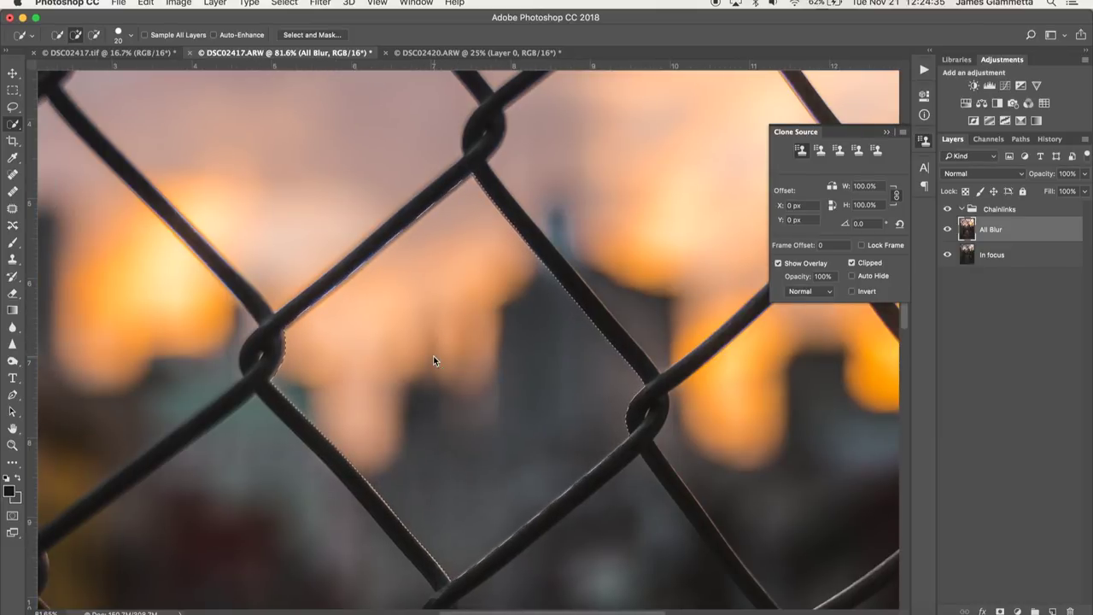
right_click(434, 359)
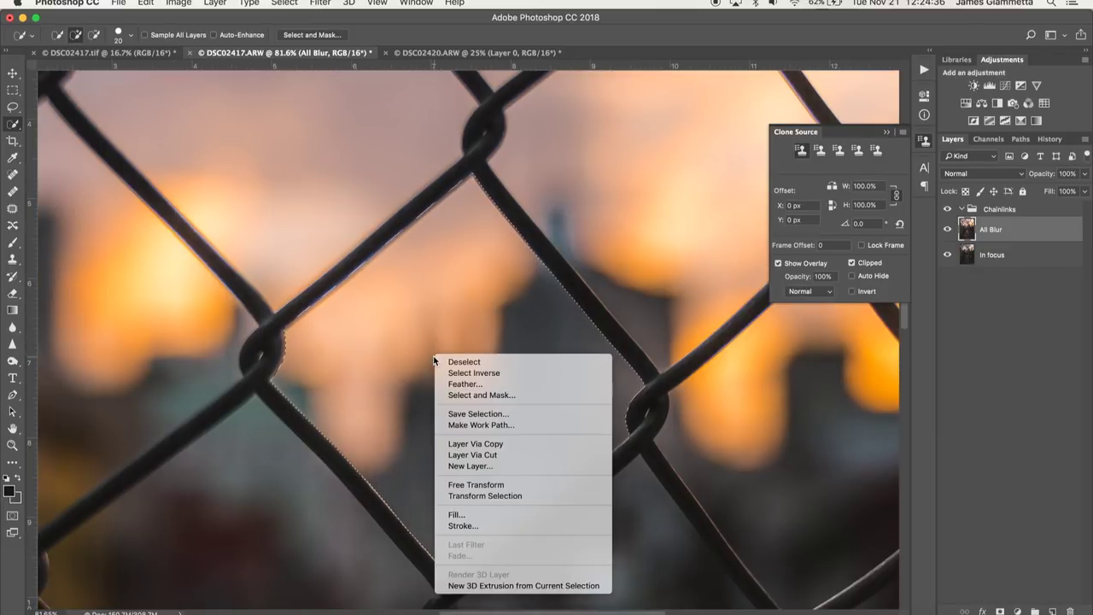
click(486, 455)
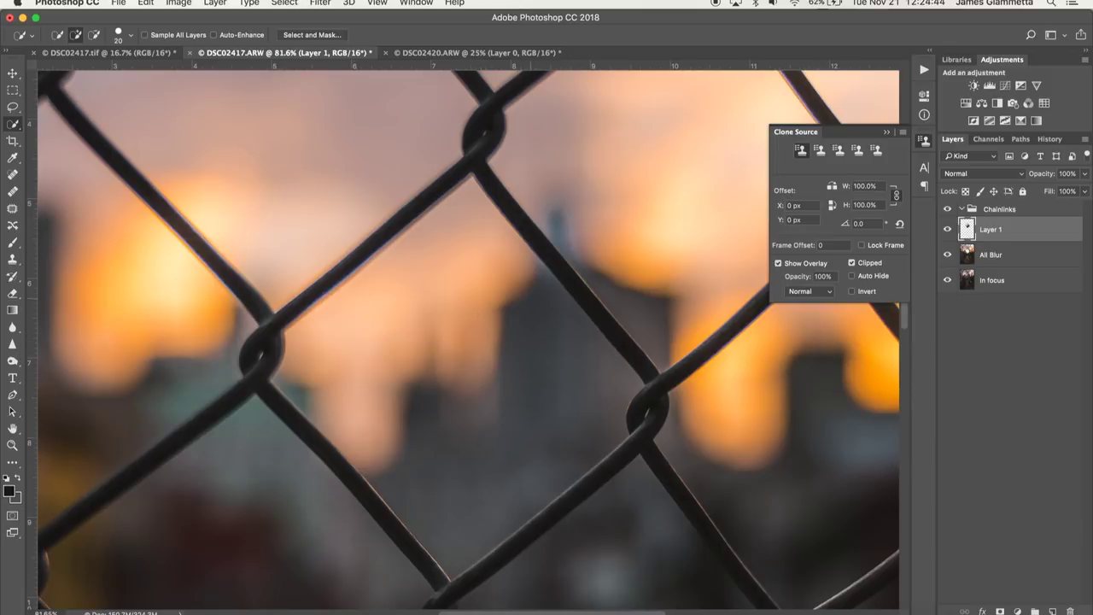
Step: Move Layer 1 into the Chainlinks group
click(996, 261)
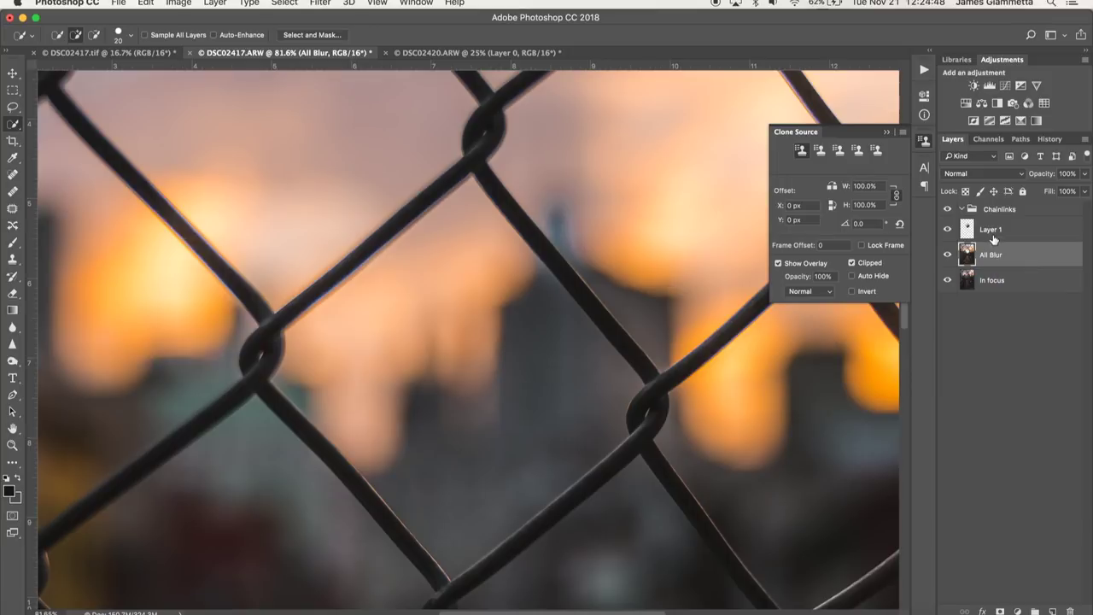
click(993, 239)
drag(994, 230, 1001, 209)
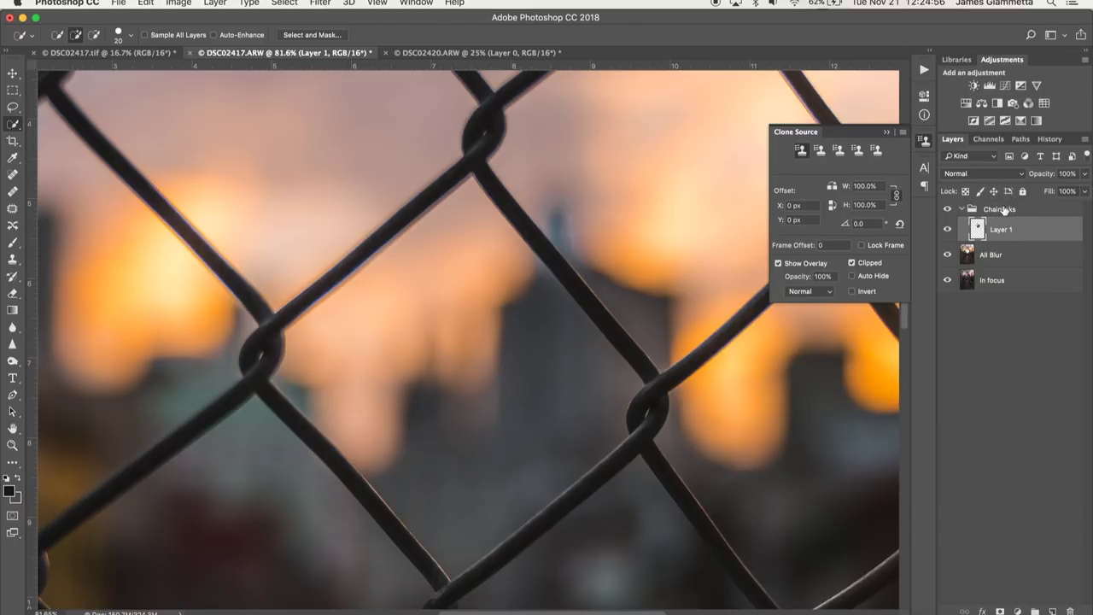
Step: Hide Layer 1 and examine the sharp city through the central fence diamond
click(947, 228)
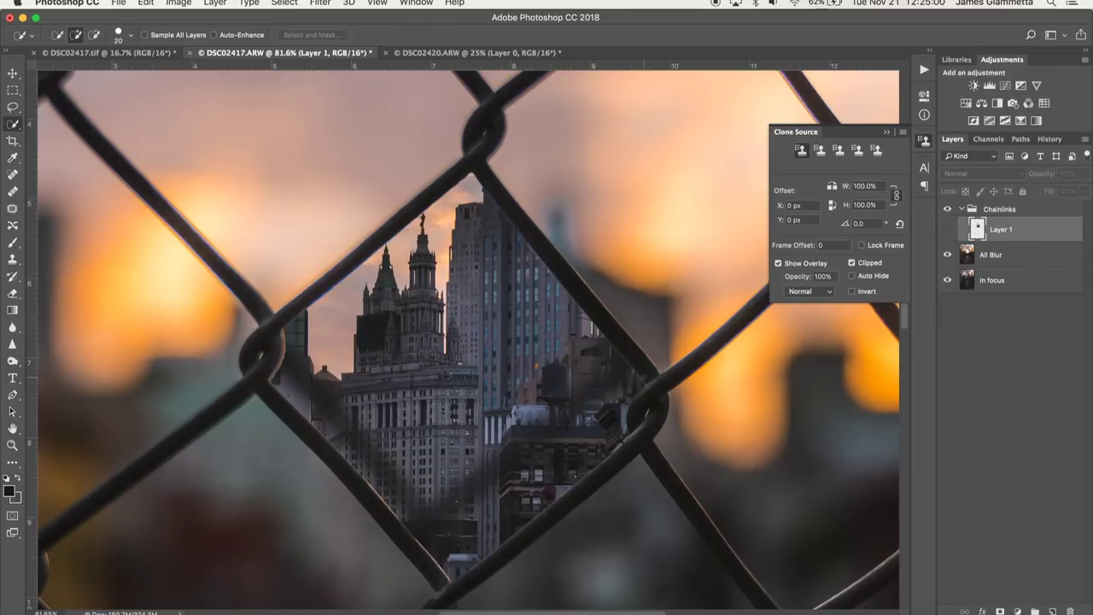
scroll(471, 339, down, 3)
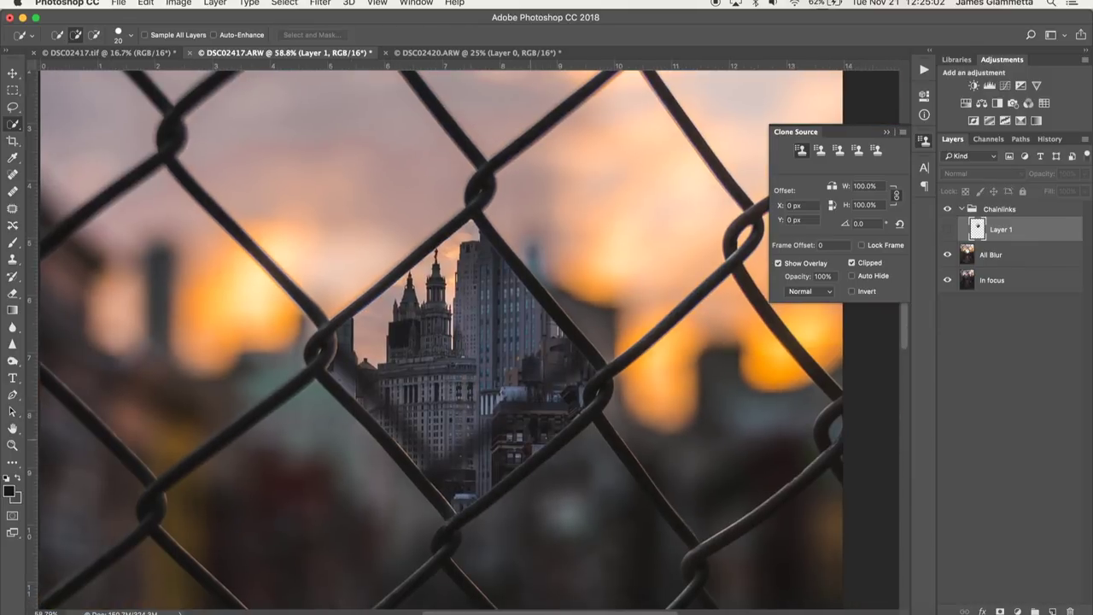
scroll(480, 376, down, 3)
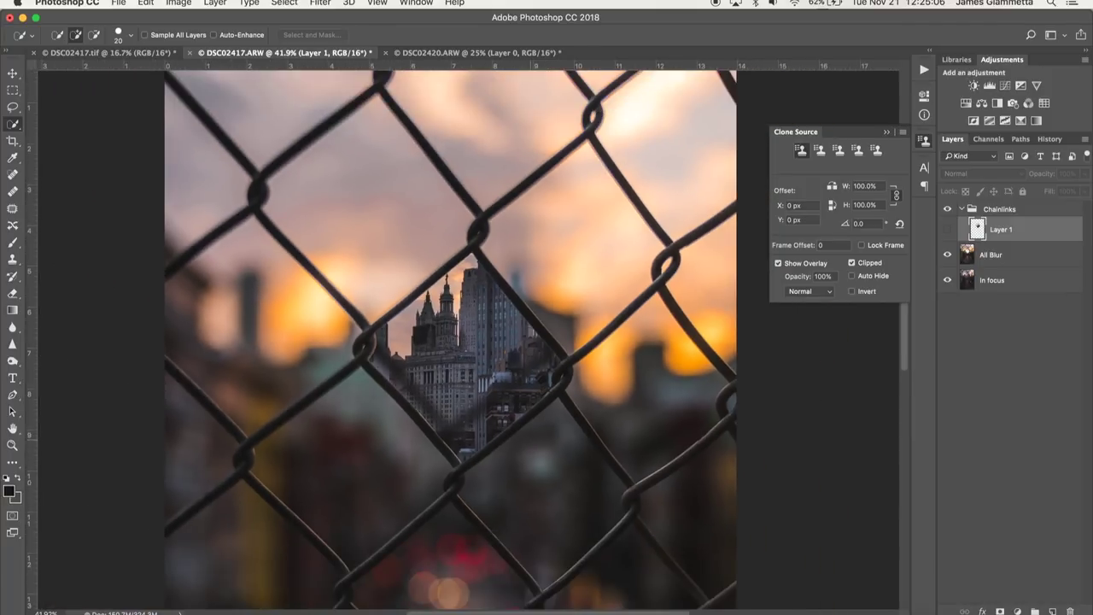
scroll(496, 409, up, 2)
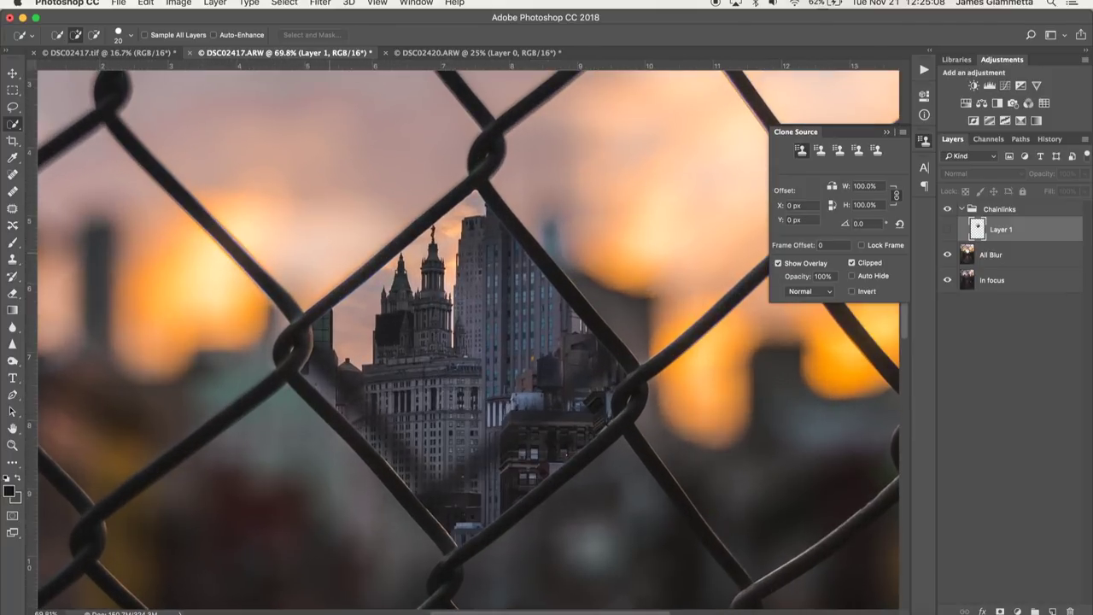
scroll(448, 281, up, 3)
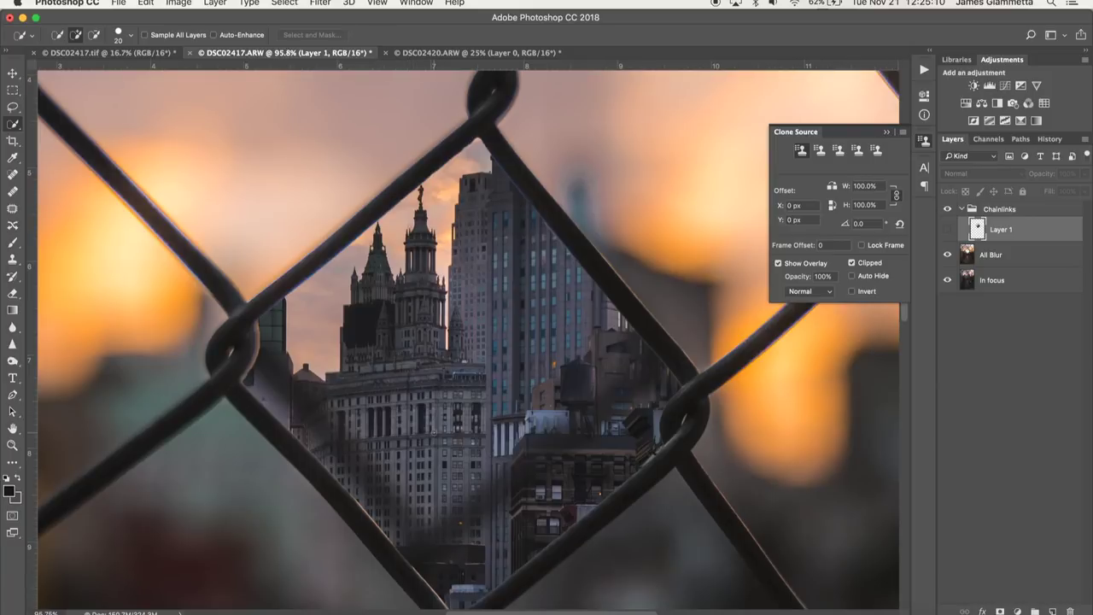
scroll(487, 349, down, 1)
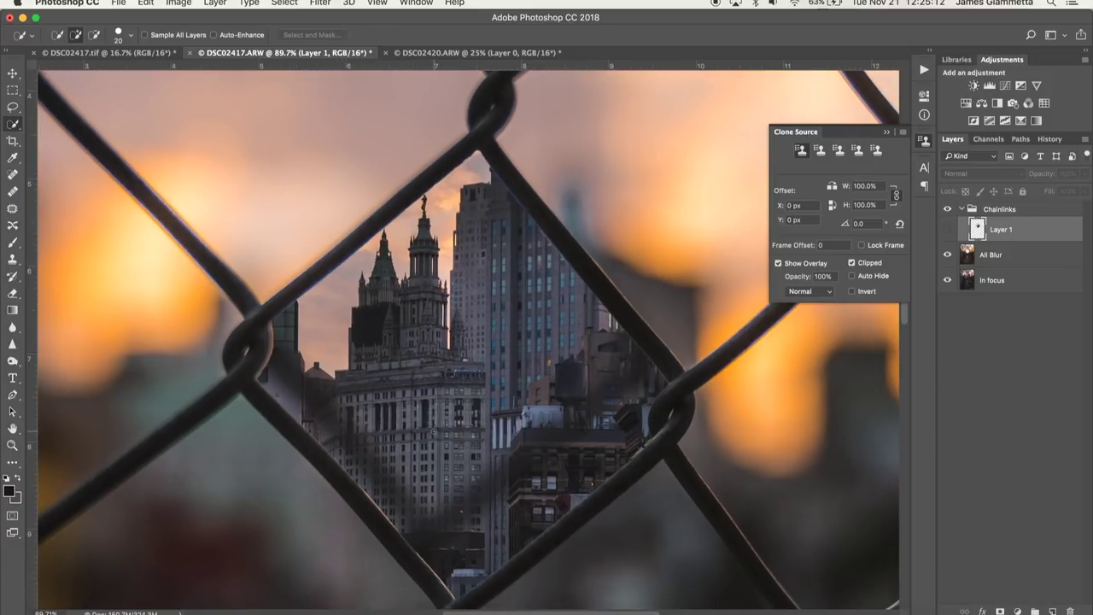
scroll(434, 431, down, 4)
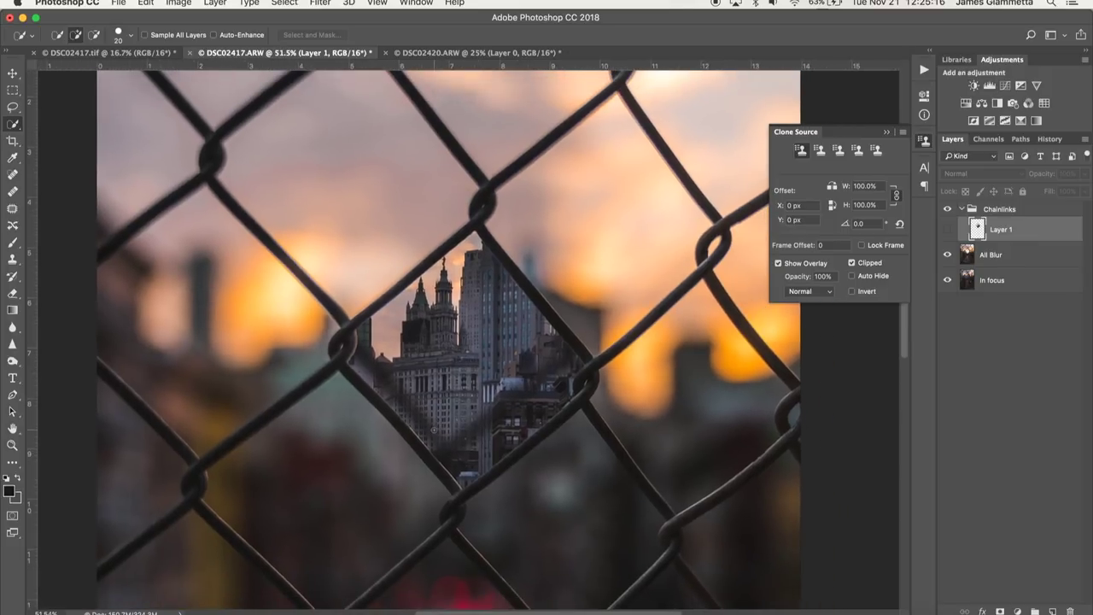
scroll(434, 431, down, 3)
Step: Shift the In focus layer down and slightly right to reposition the skyline inside the central fence diamond
click(965, 279)
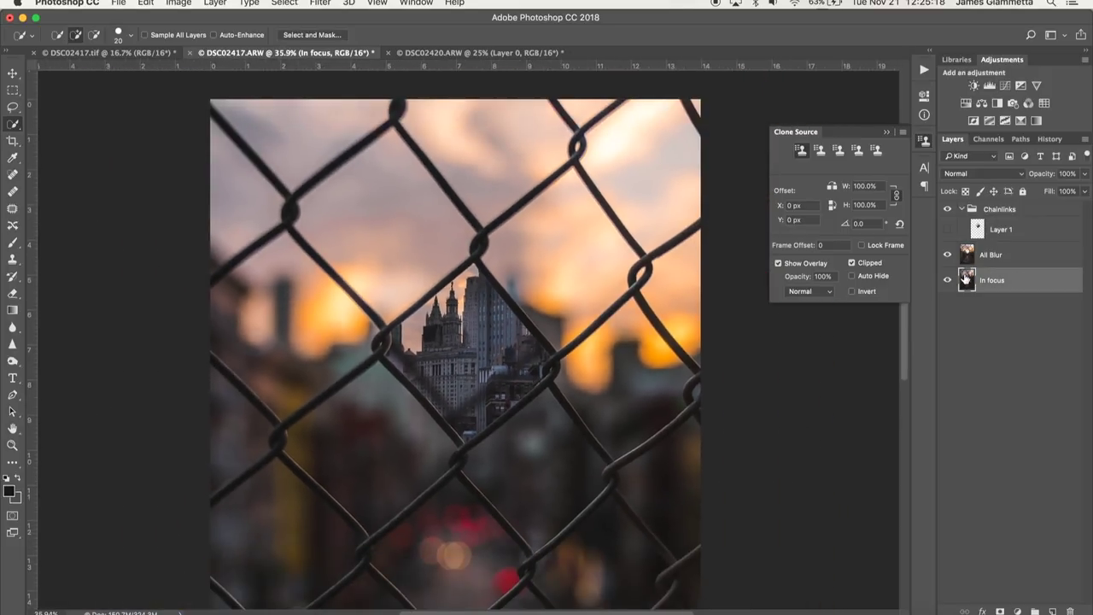
drag(495, 349, 510, 382)
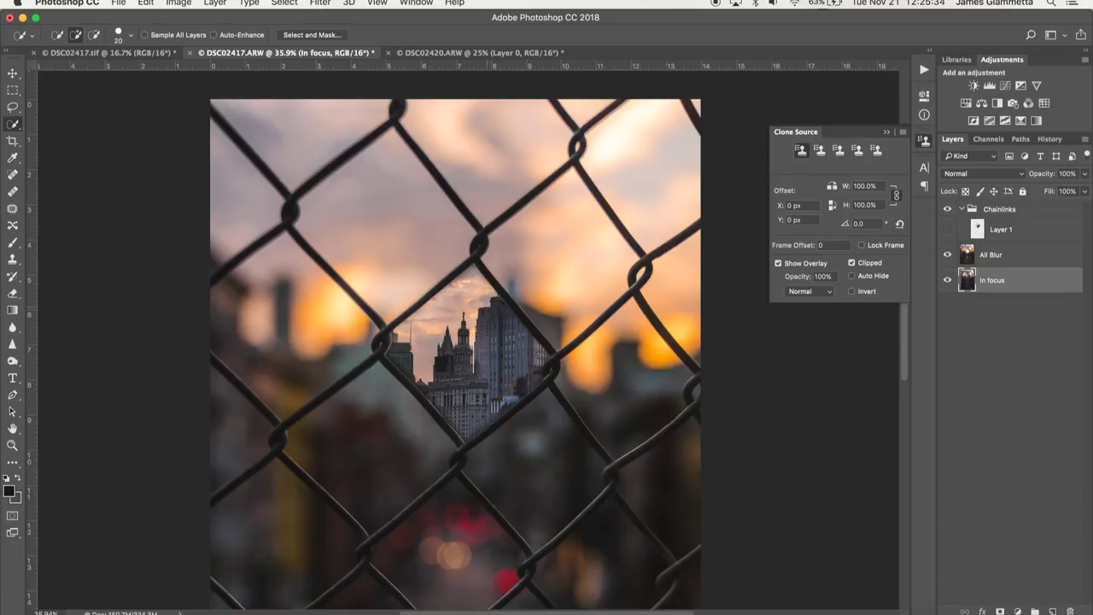
scroll(479, 367, up, 3)
scroll(461, 341, up, 2)
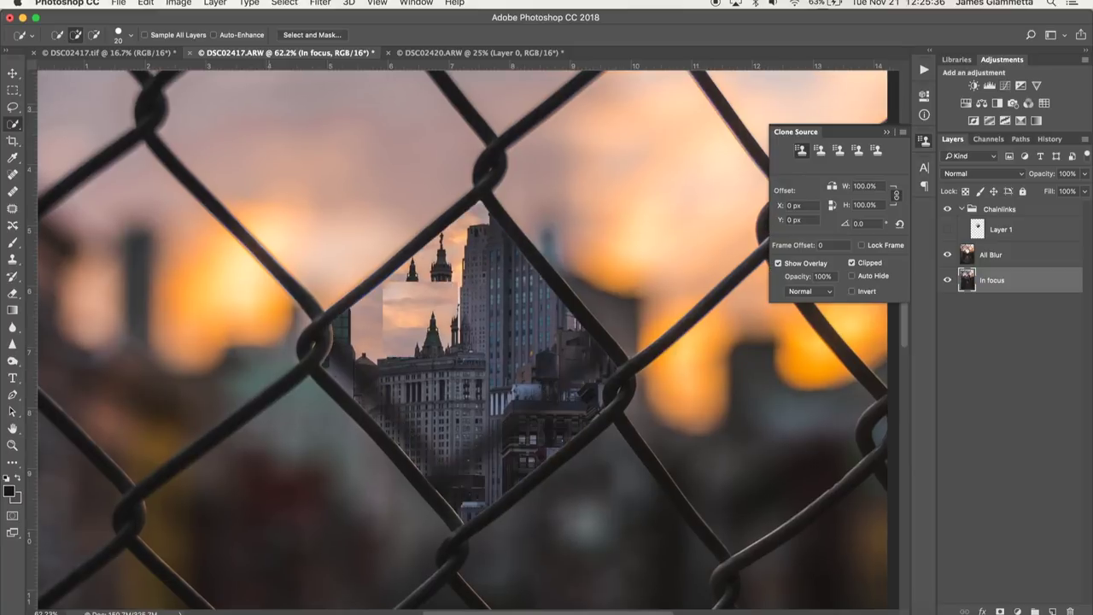
scroll(479, 368, up, 1)
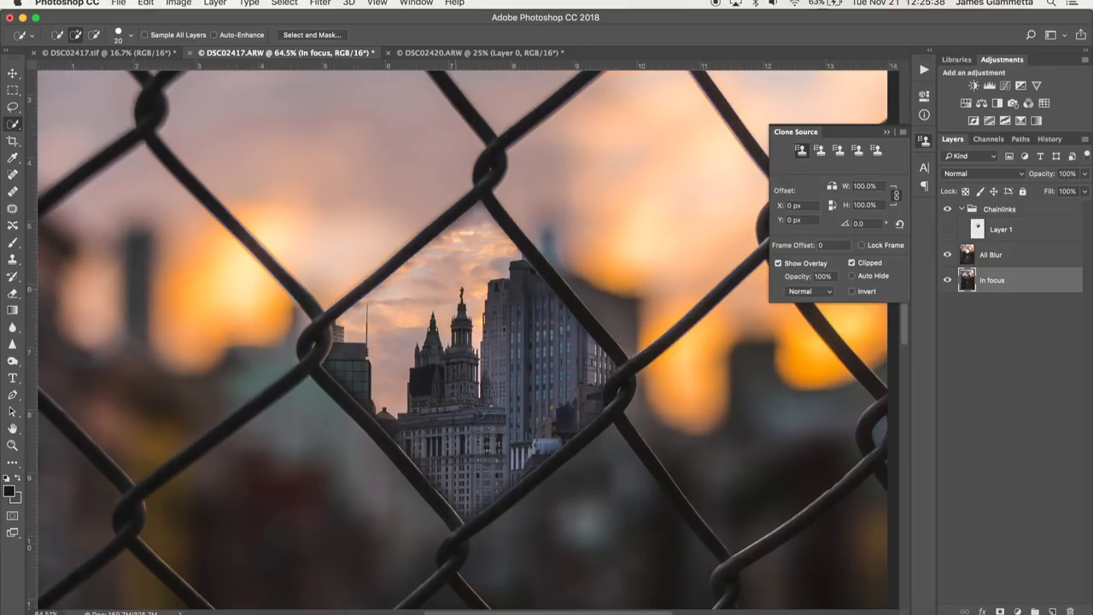
scroll(461, 342, down, 3)
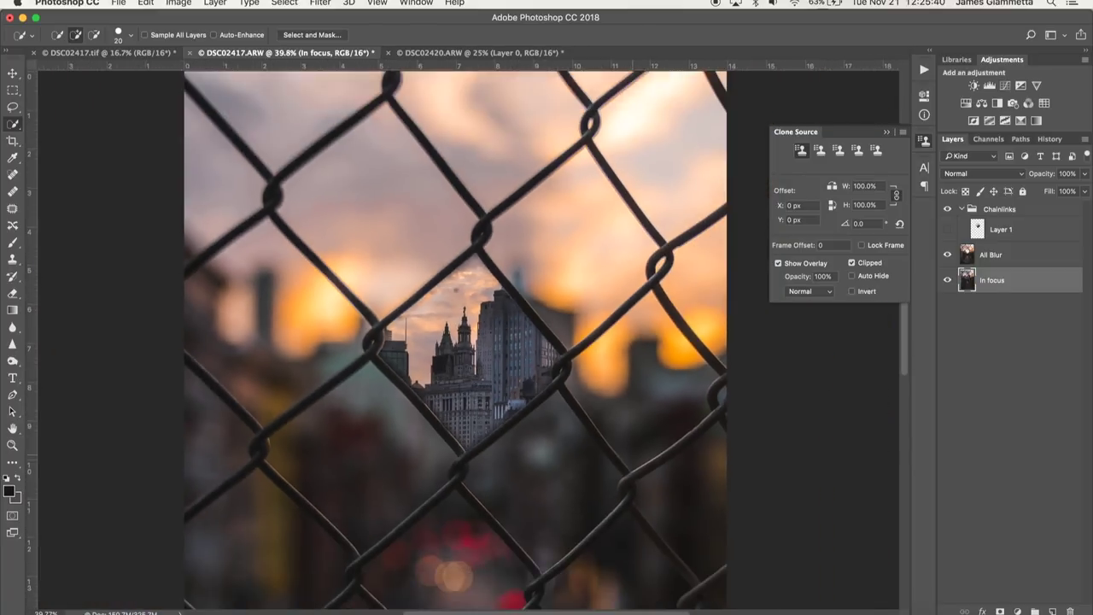
scroll(461, 342, down, 2)
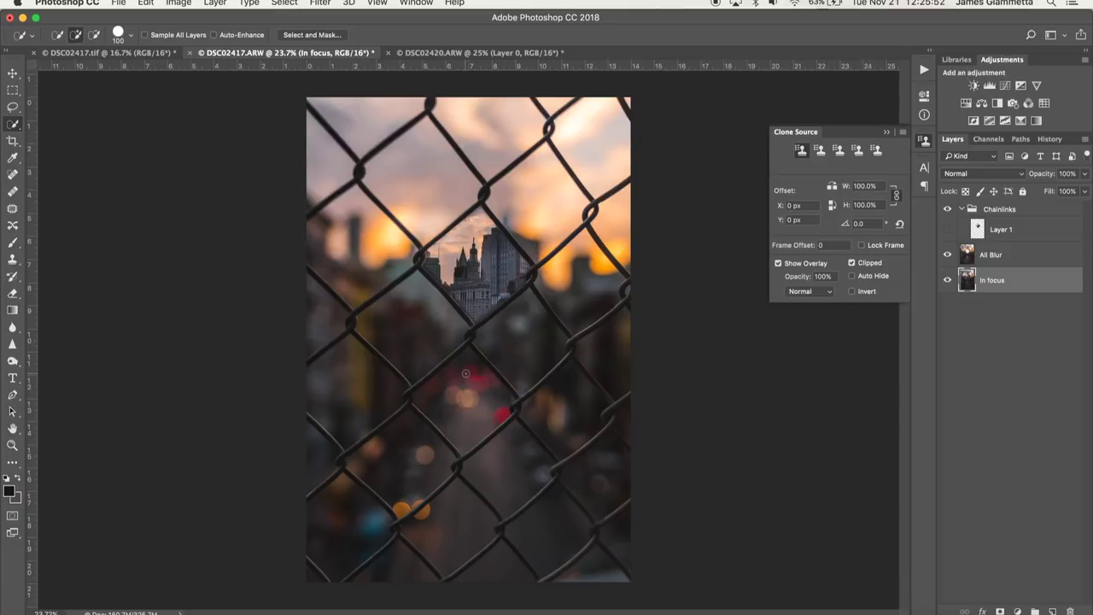
Step: Quick-select the blurred diamond below and left of the open central one on the All Blur layer
scroll(470, 375, up, 3)
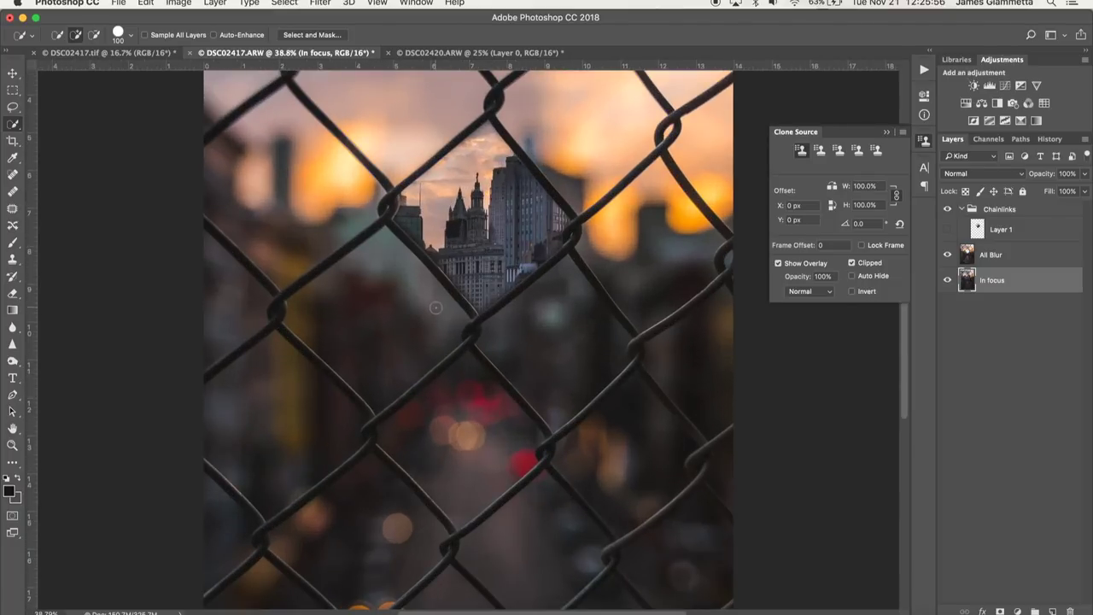
scroll(435, 308, up, 4)
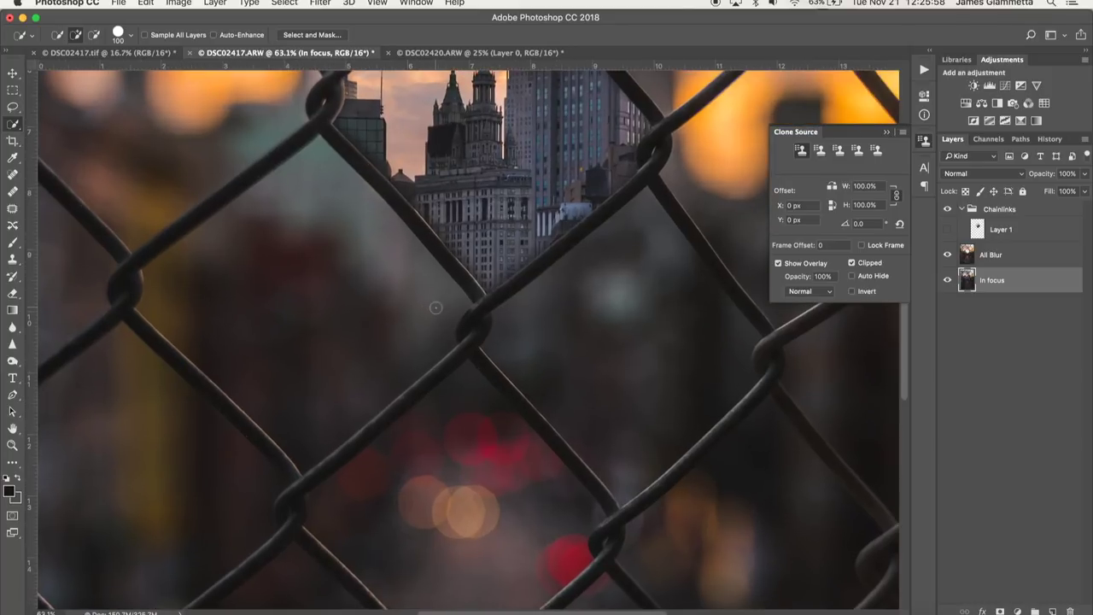
scroll(435, 307, up, 3)
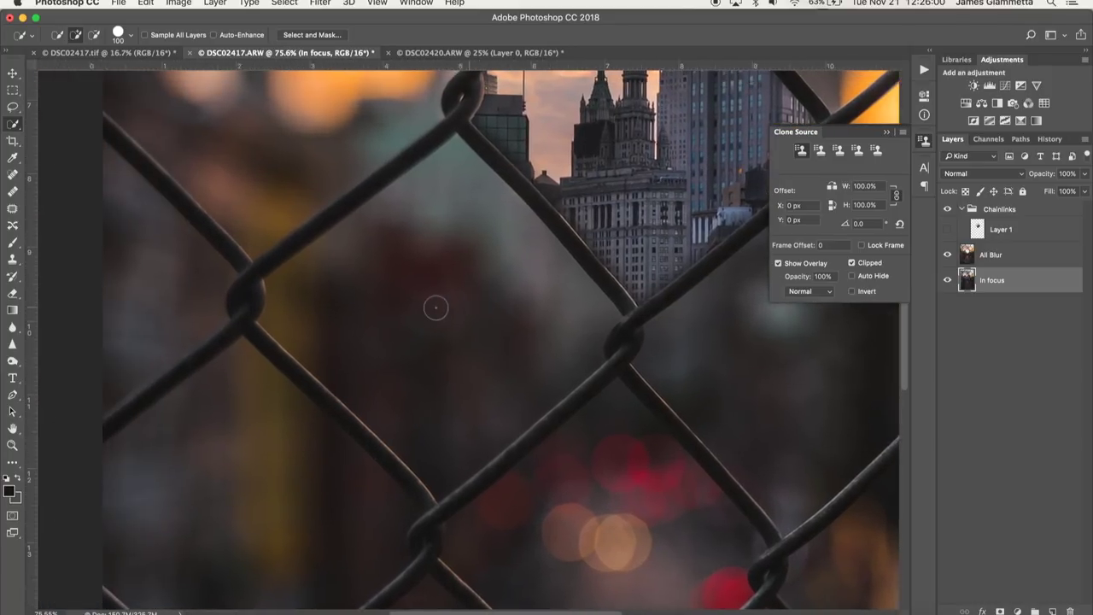
scroll(435, 308, up, 4)
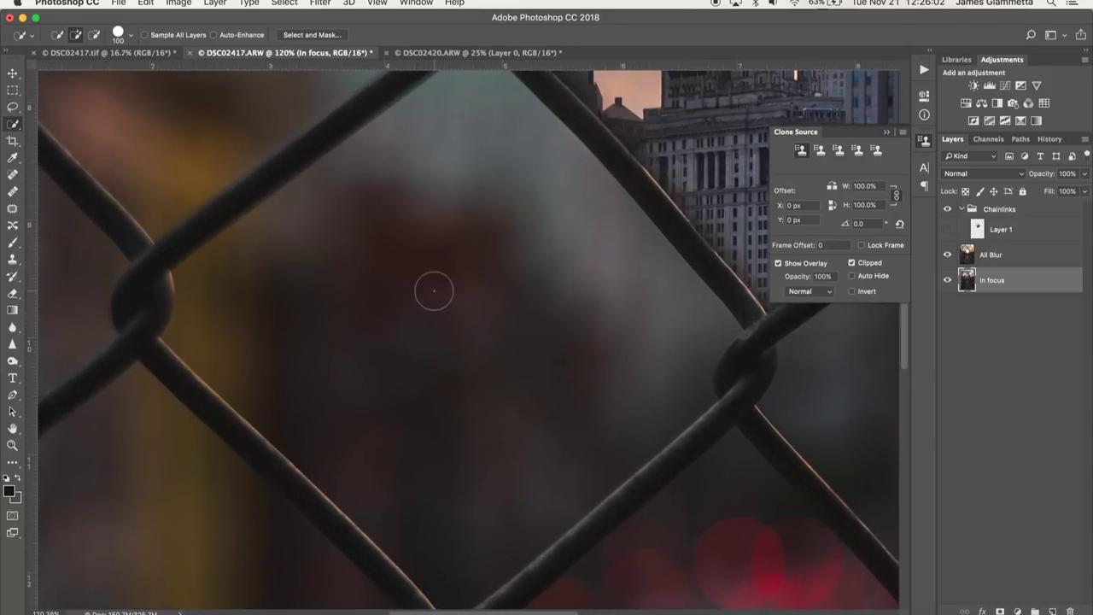
scroll(434, 291, down, 2)
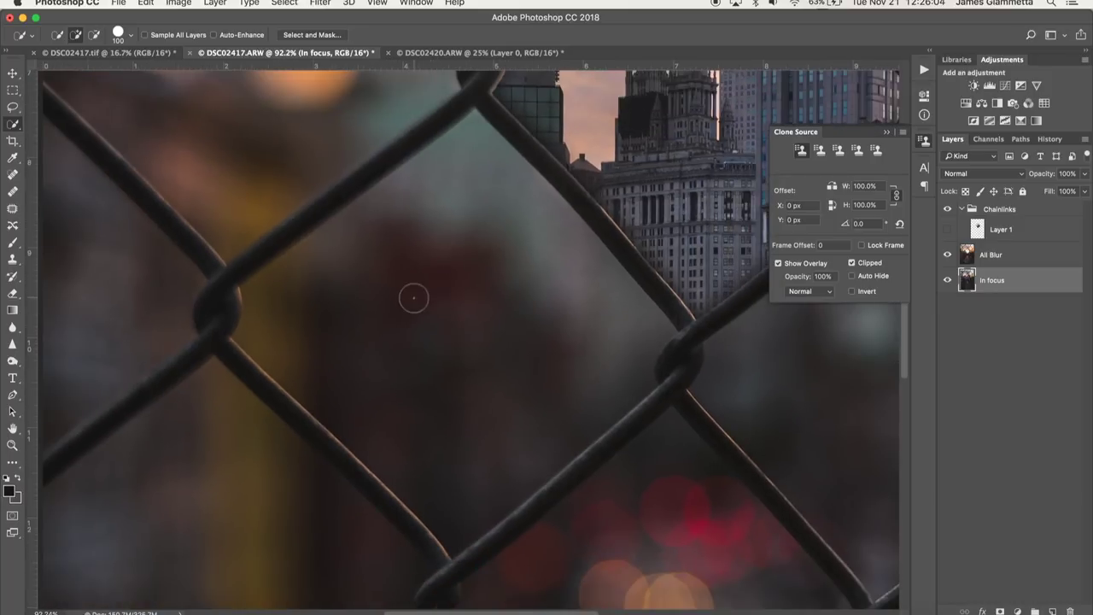
click(1021, 256)
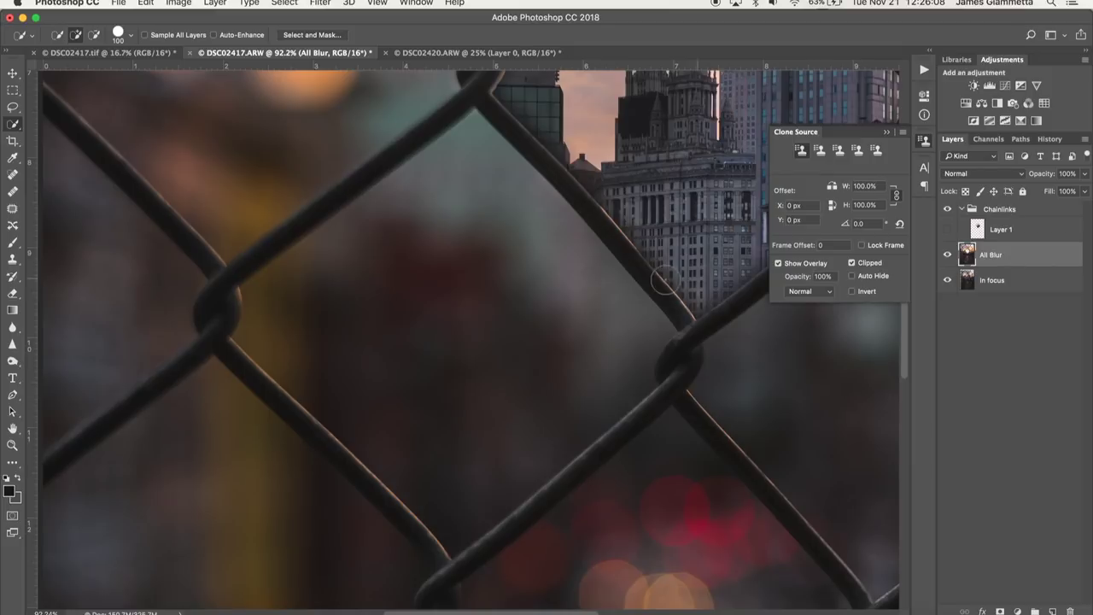
drag(432, 313, 445, 315)
Step: Extend the selection along the wire on the diamond's lower-right edge
scroll(540, 502, up, 1)
scroll(539, 502, up, 3)
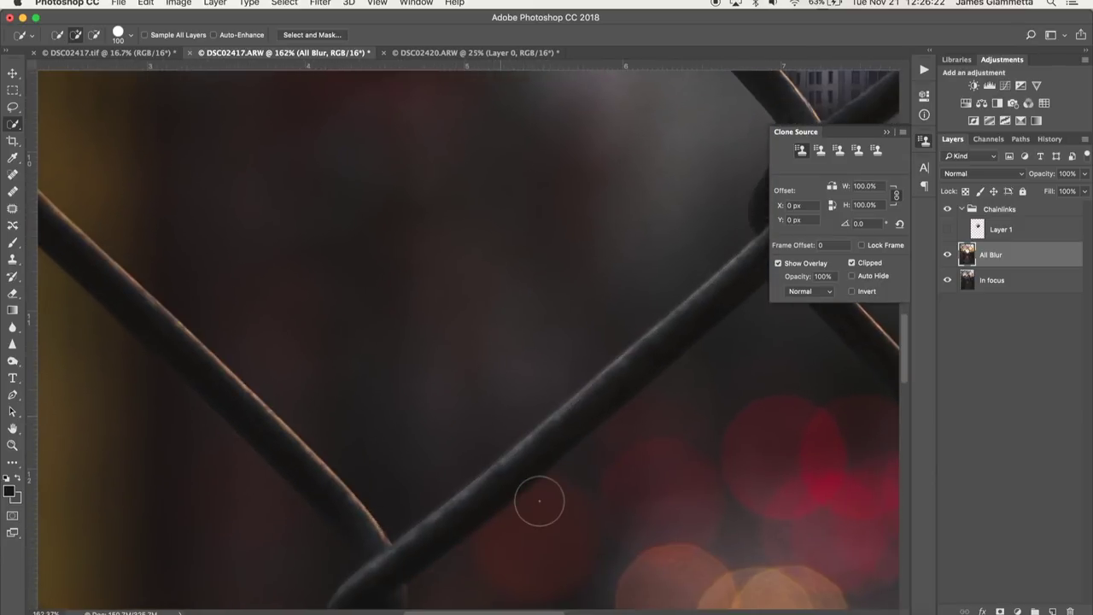
scroll(539, 503, up, 4)
key(super+d)
scroll(540, 502, down, 2)
key(bracketright)
key(bracketright)
key(bracketright)
key(bracketright)
key(bracketright)
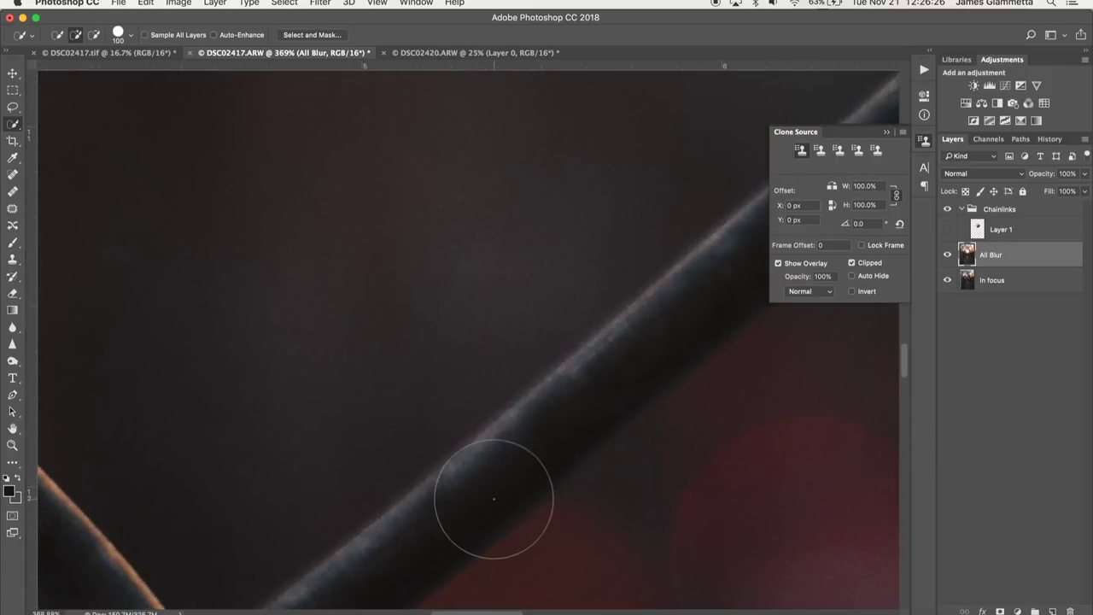
mouse_move(470, 444)
mouse_down()
mouse_move(603, 319)
mouse_move(647, 299)
mouse_up()
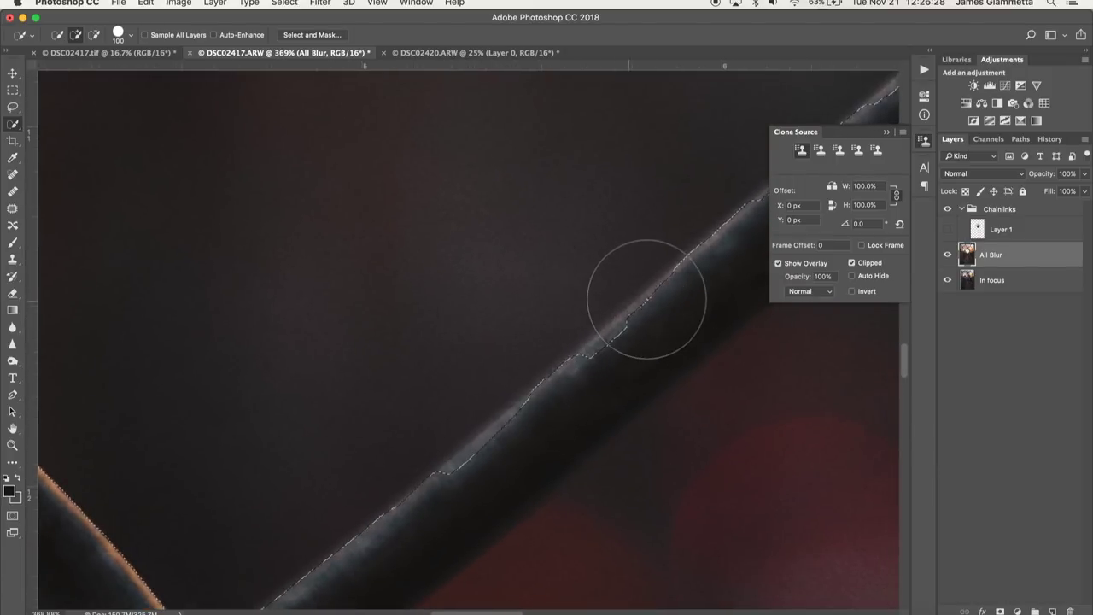
Step: Subtract the wire overlap from the selection along the diamond's lower-right edge with a size 30 brush, then return to adding
scroll(646, 299, down, 2)
key(bracketleft)
key(bracketleft)
scroll(541, 342, up, 3)
scroll(541, 342, right, 2)
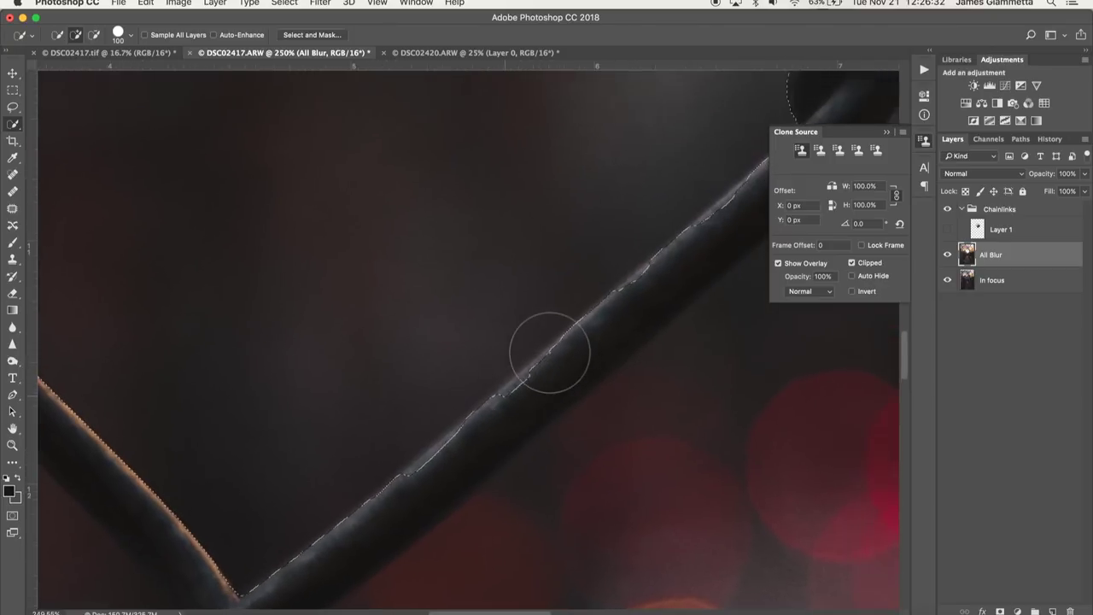
scroll(549, 352, right, 3)
scroll(549, 352, up, 1)
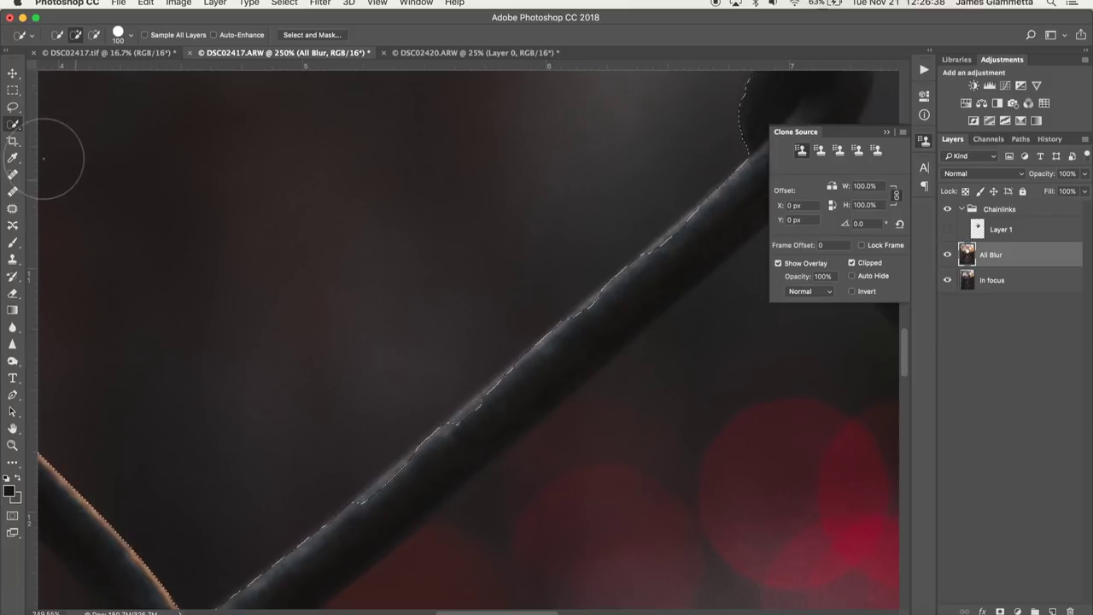
click(95, 38)
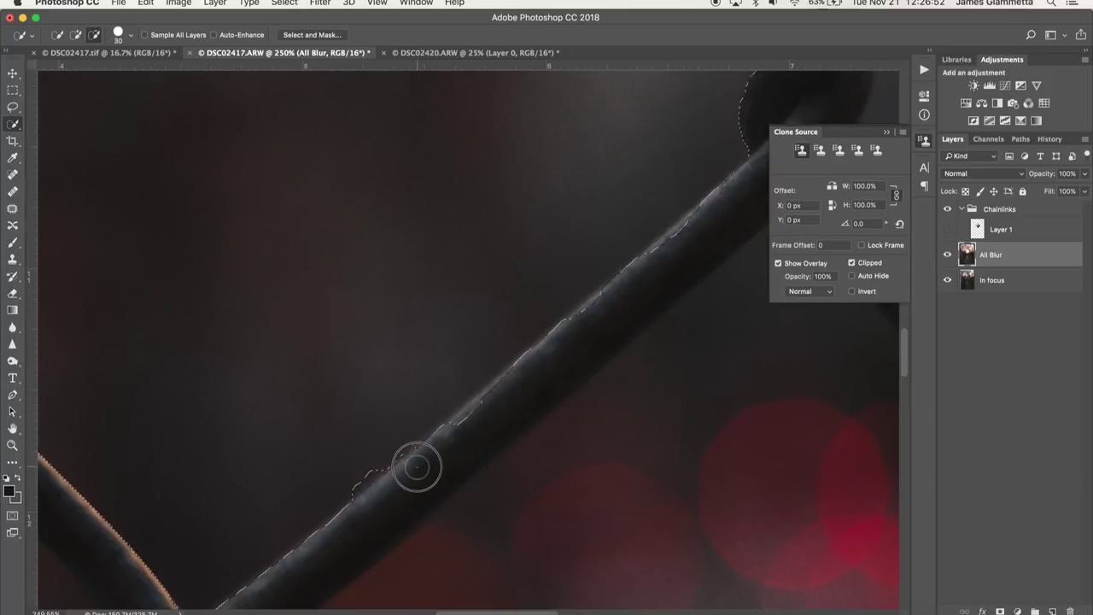
drag(487, 413, 516, 387)
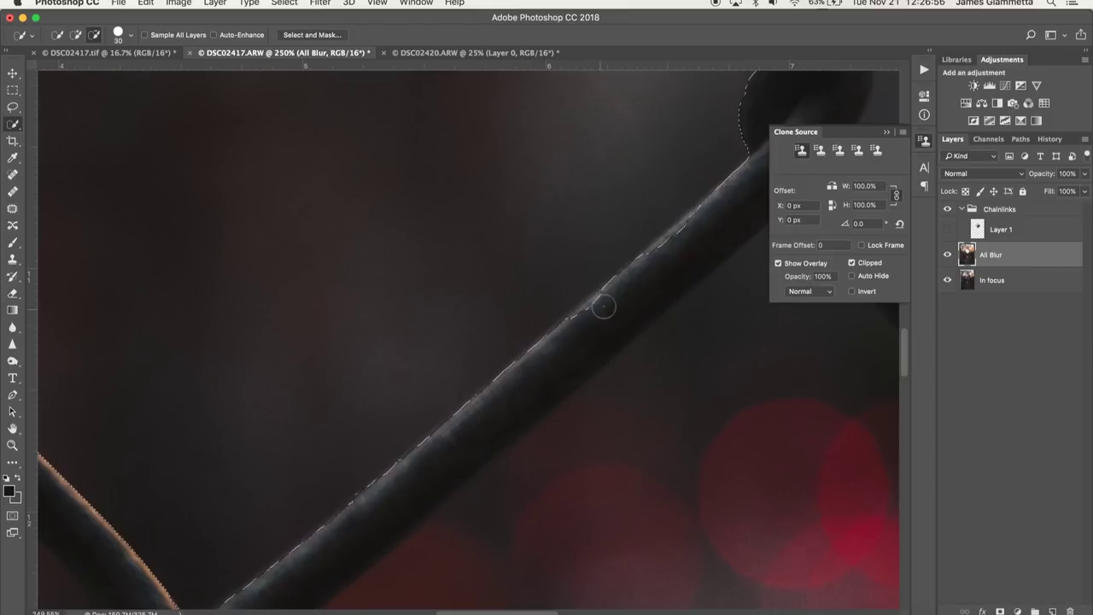
drag(583, 321, 614, 297)
scroll(574, 316, up, 3)
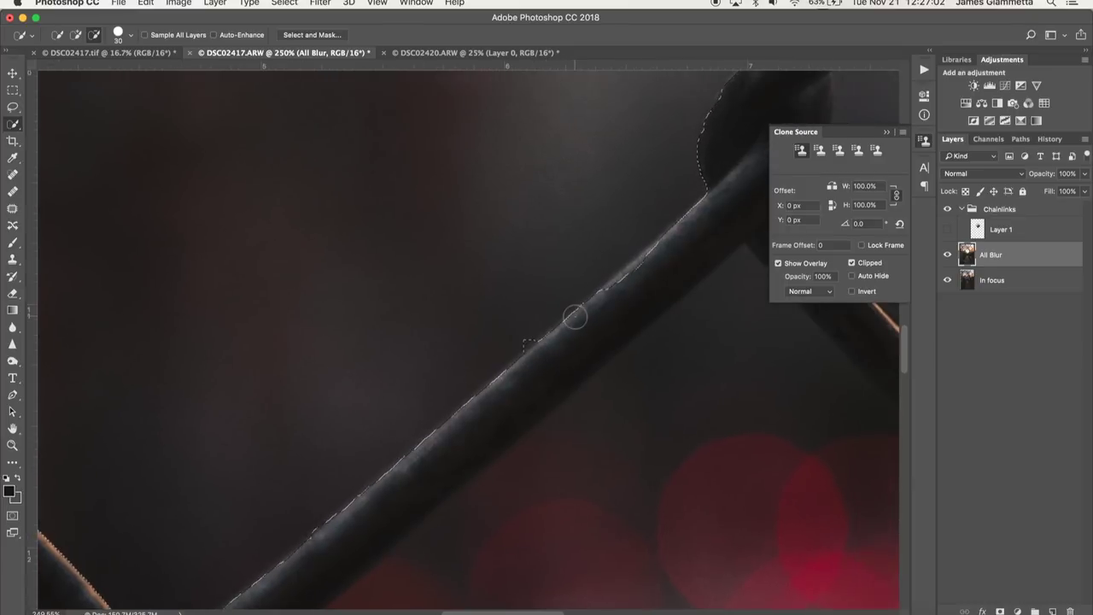
click(599, 313)
mouse_move(600, 314)
mouse_down()
mouse_move(678, 244)
mouse_move(651, 266)
mouse_up()
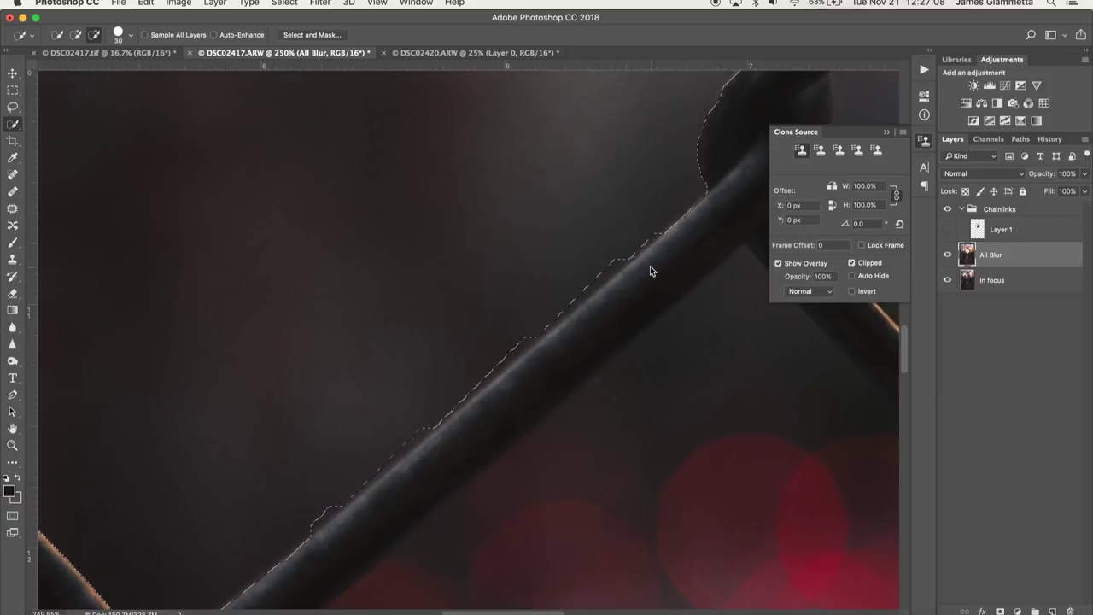
click(75, 34)
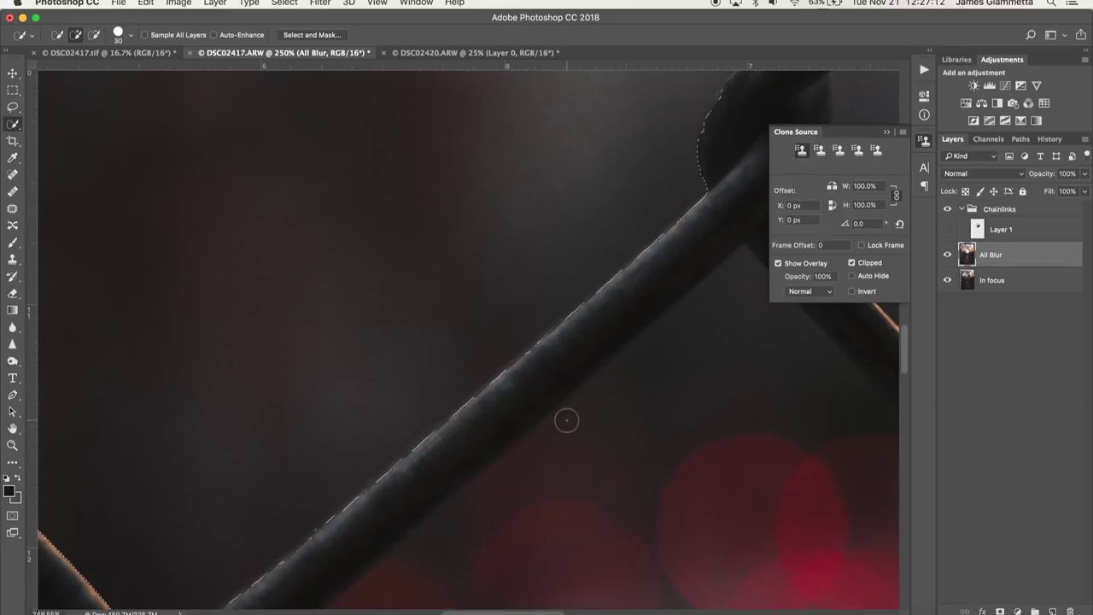
Step: Cut the selected lower-left diamond out of the All Blur layer onto a new layer with Layer Via Cut
key(super+minus)
scroll(577, 354, down, 8)
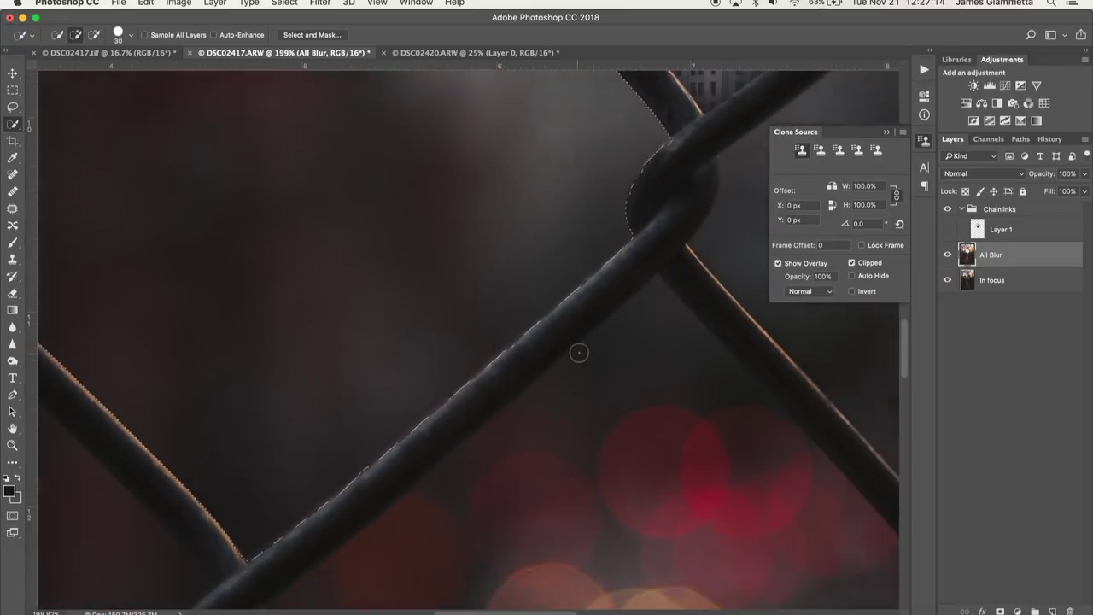
scroll(580, 340, down, 2)
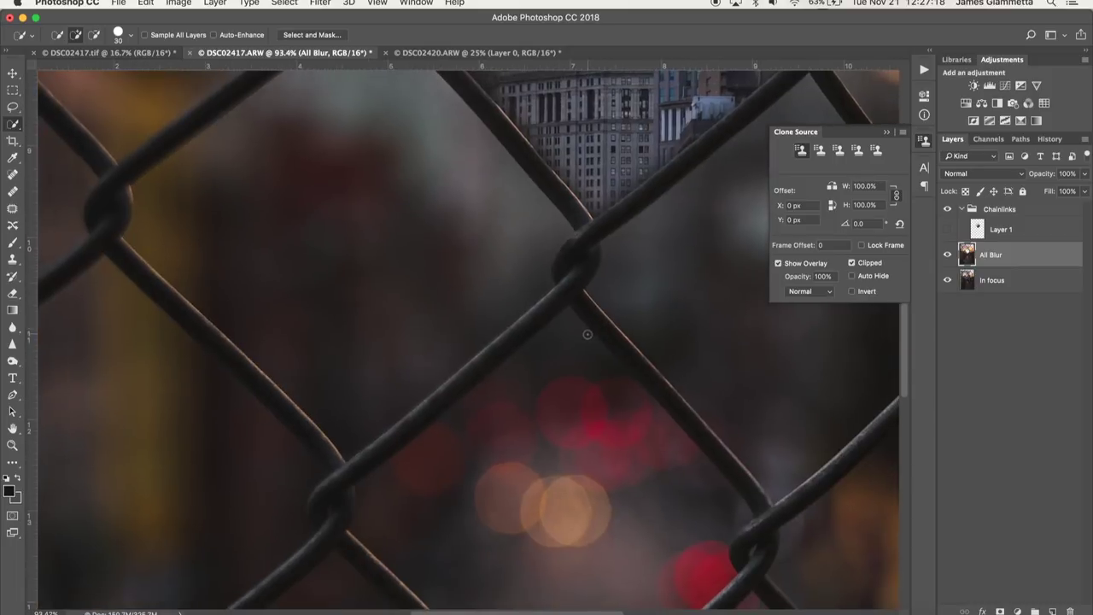
scroll(555, 308, down, 5)
right_click(530, 288)
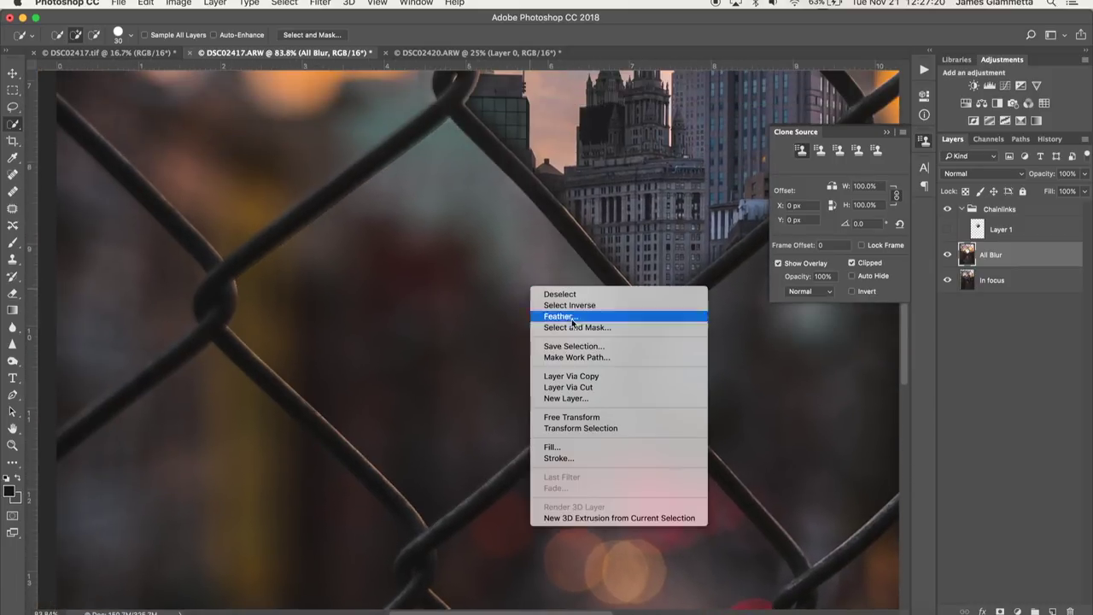
click(580, 387)
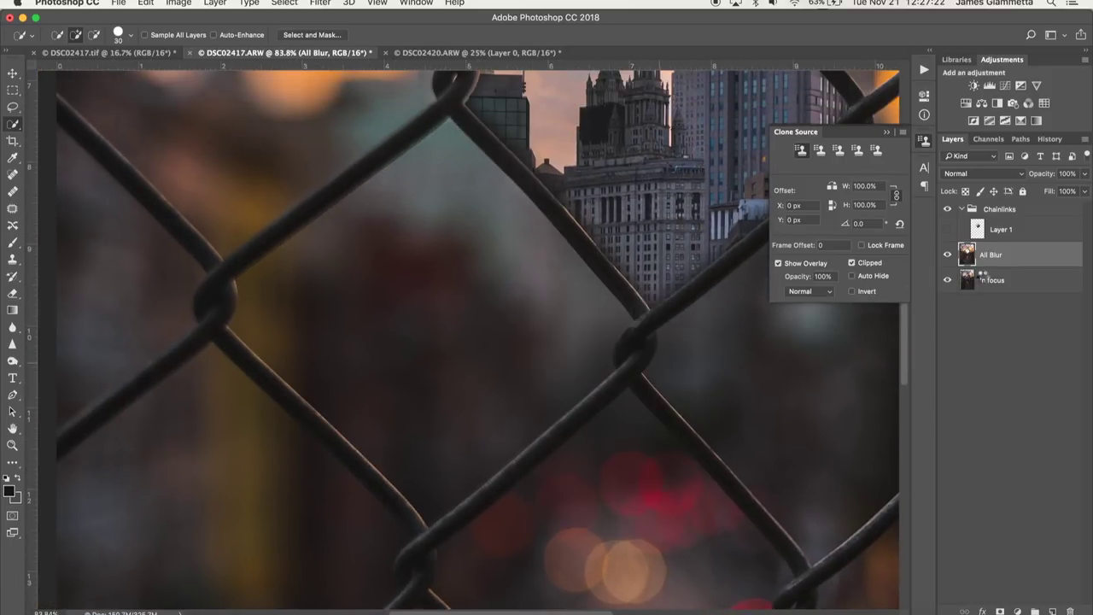
Step: Move Layer 2 into the Chainlinks group and hide it to reveal the sharp buildings behind
drag(1003, 254, 1028, 209)
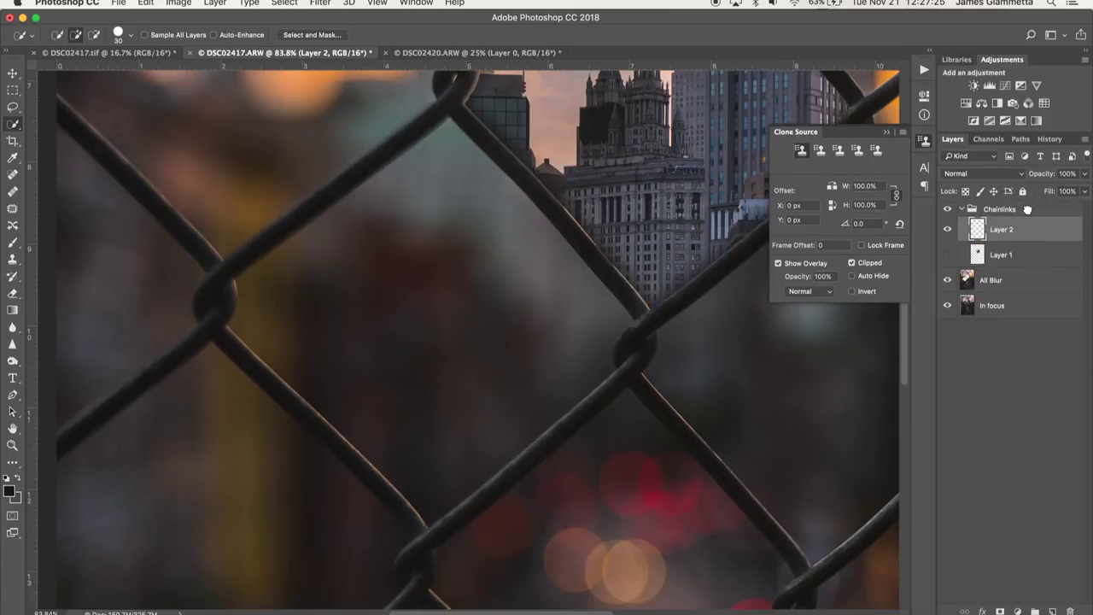
click(948, 231)
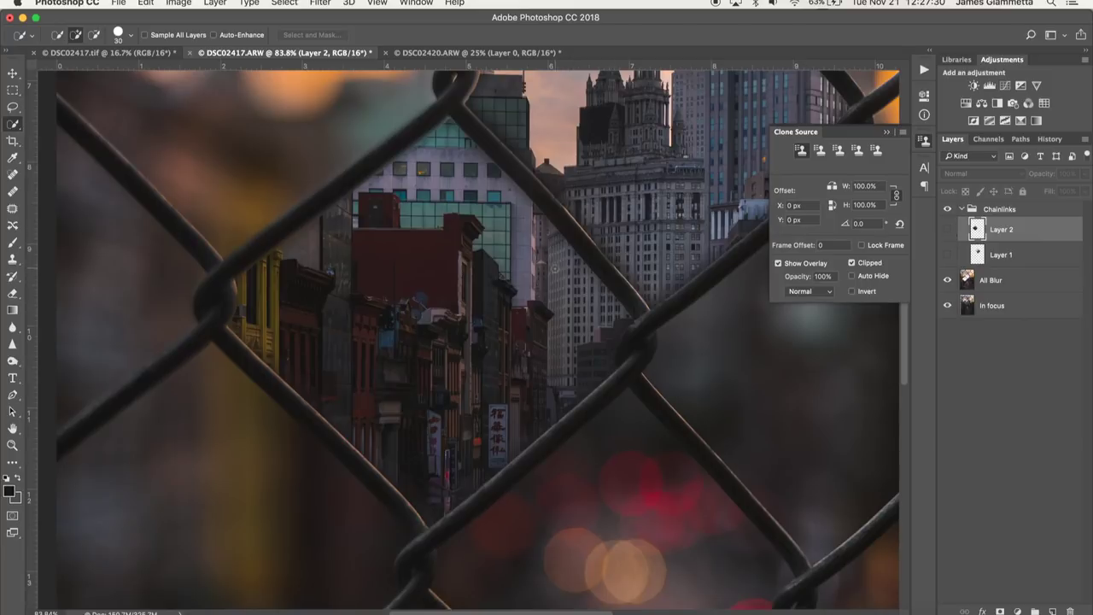
scroll(555, 268, right, 3)
scroll(554, 268, down, 1)
scroll(554, 268, down, 5)
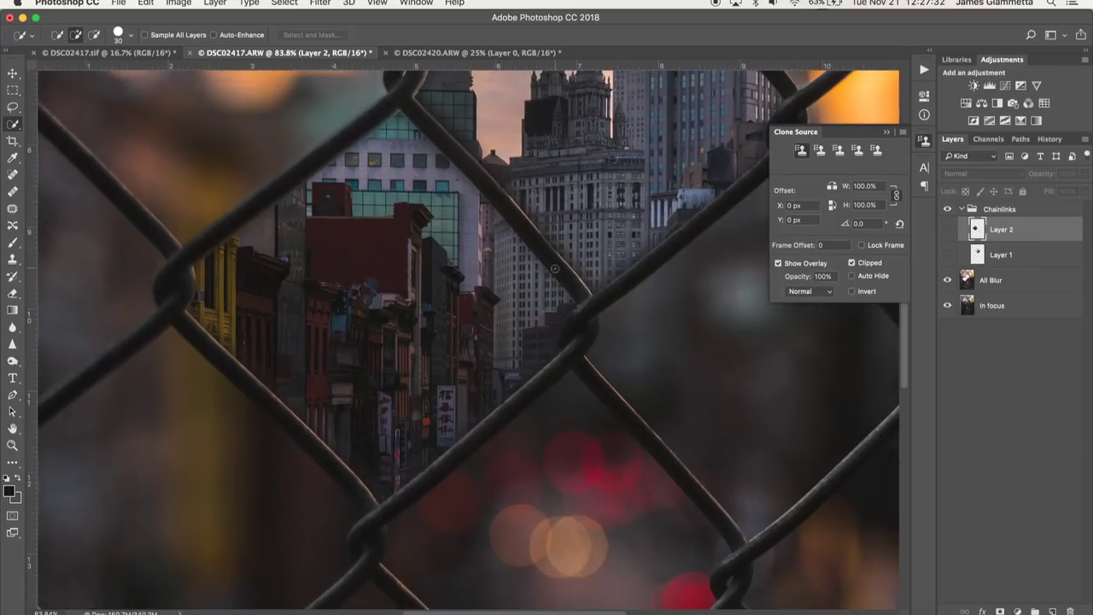
scroll(554, 268, down, 1)
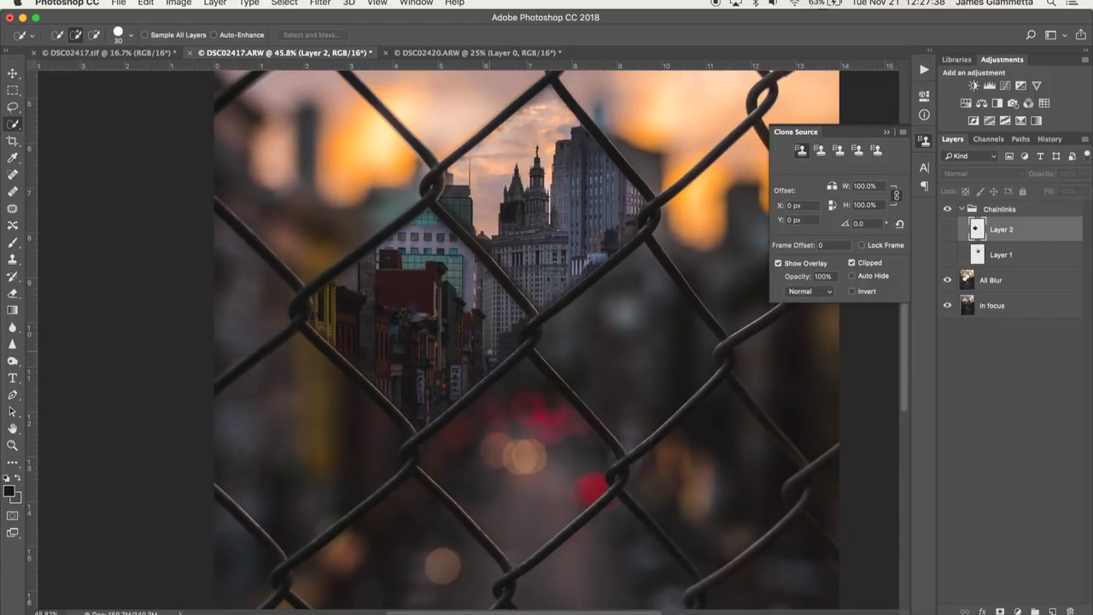
Step: Quick-select the blurred diamond with the orange and red lights on the All Blur layer
scroll(554, 268, down, 3)
scroll(554, 268, right, 3)
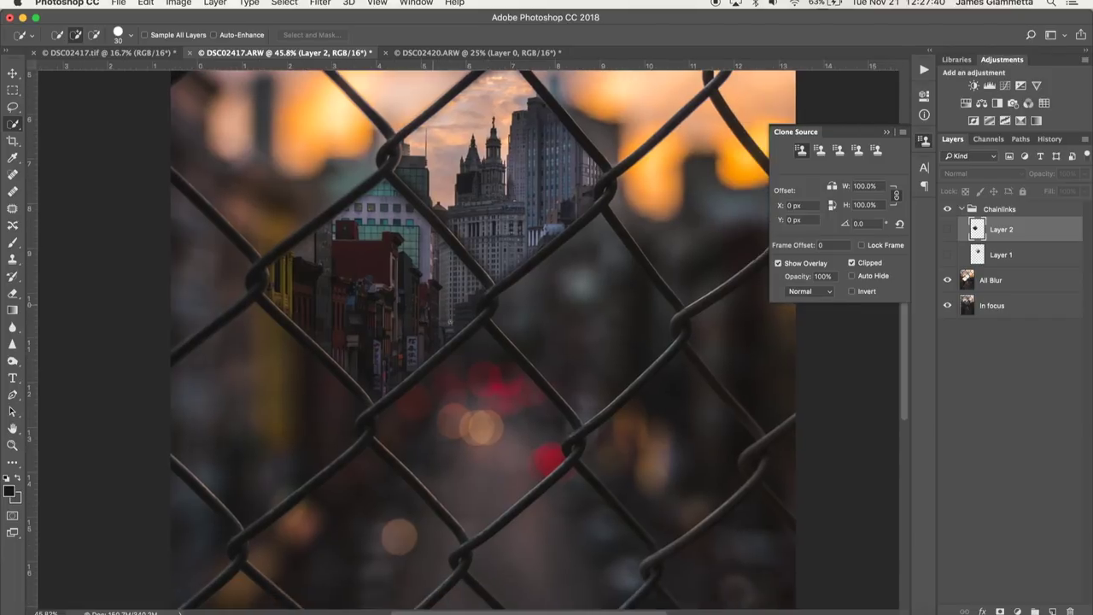
scroll(467, 373, right, 2)
scroll(467, 374, up, 5)
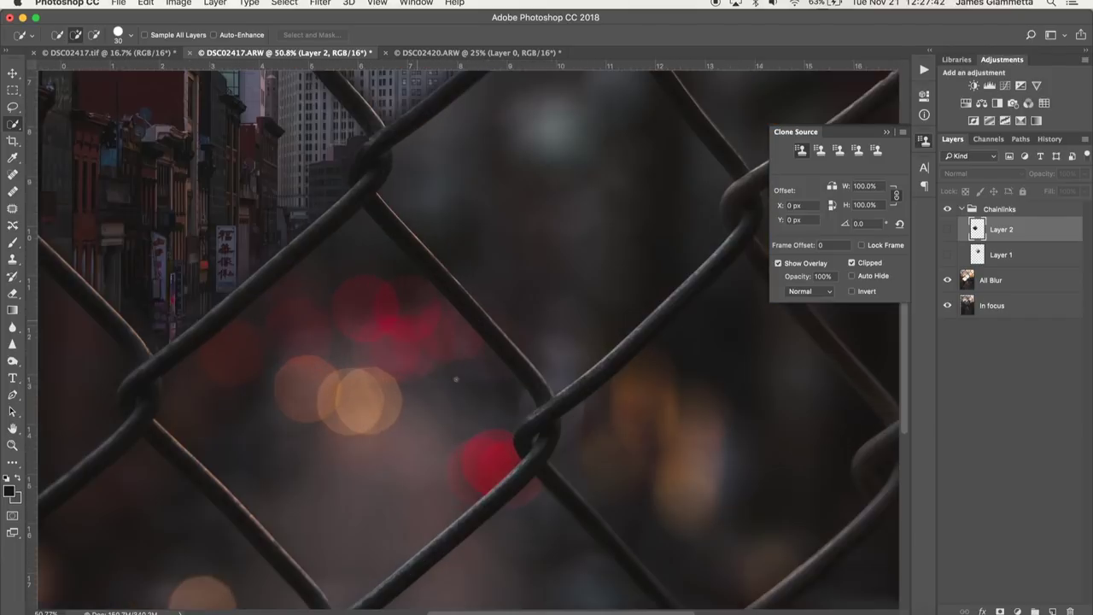
scroll(467, 373, left, 3)
scroll(467, 373, down, 3)
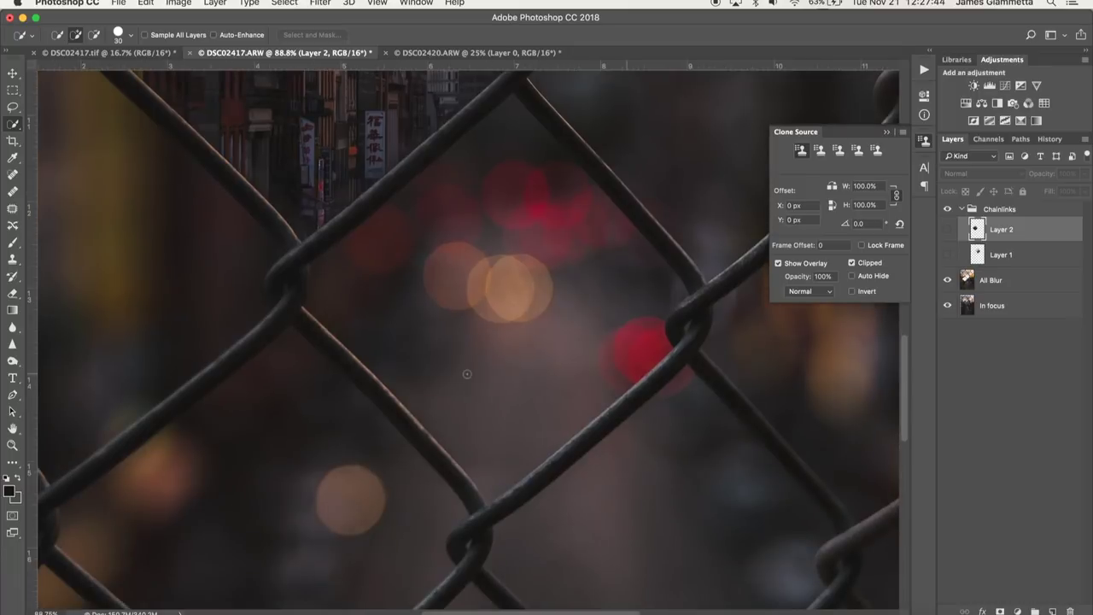
scroll(467, 373, up, 1)
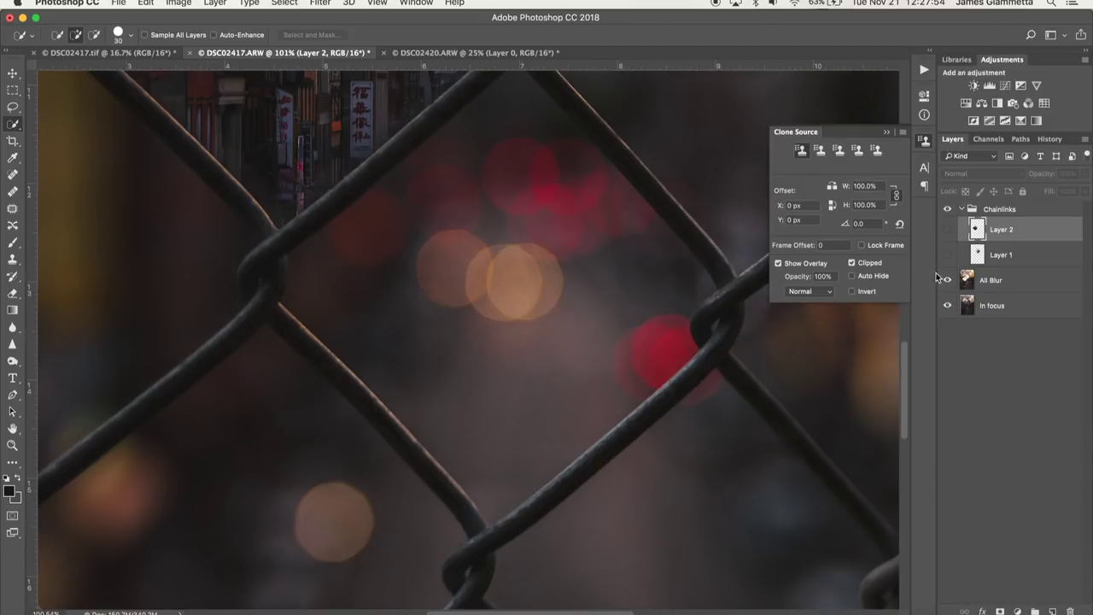
click(1001, 283)
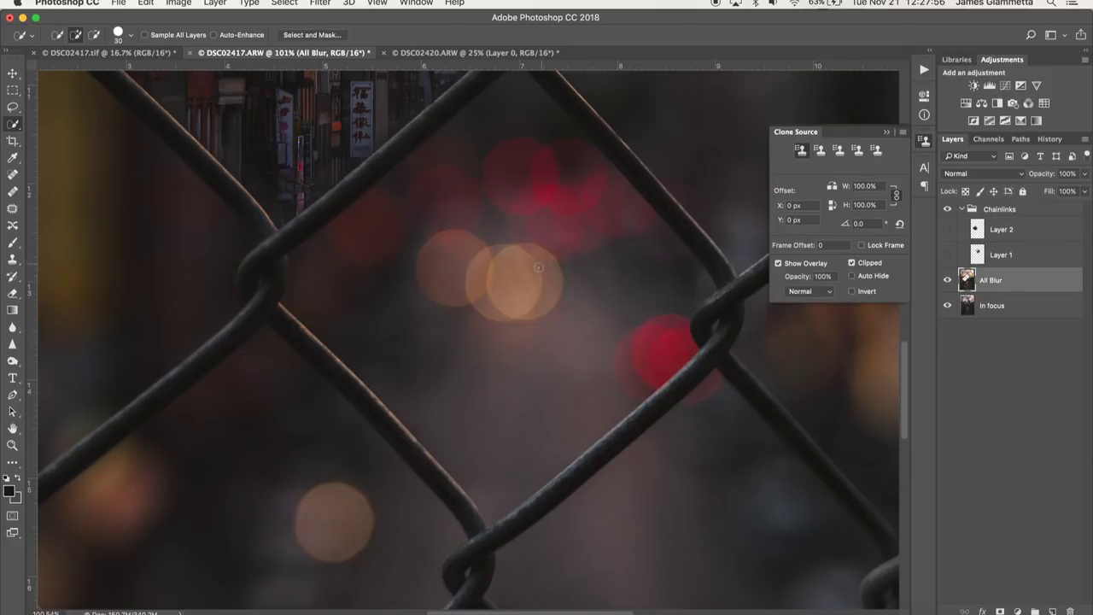
mouse_move(495, 220)
mouse_down()
mouse_move(518, 286)
mouse_move(453, 294)
mouse_move(443, 247)
mouse_move(503, 286)
mouse_move(483, 337)
mouse_move(448, 331)
mouse_up()
scroll(448, 332, up, 3)
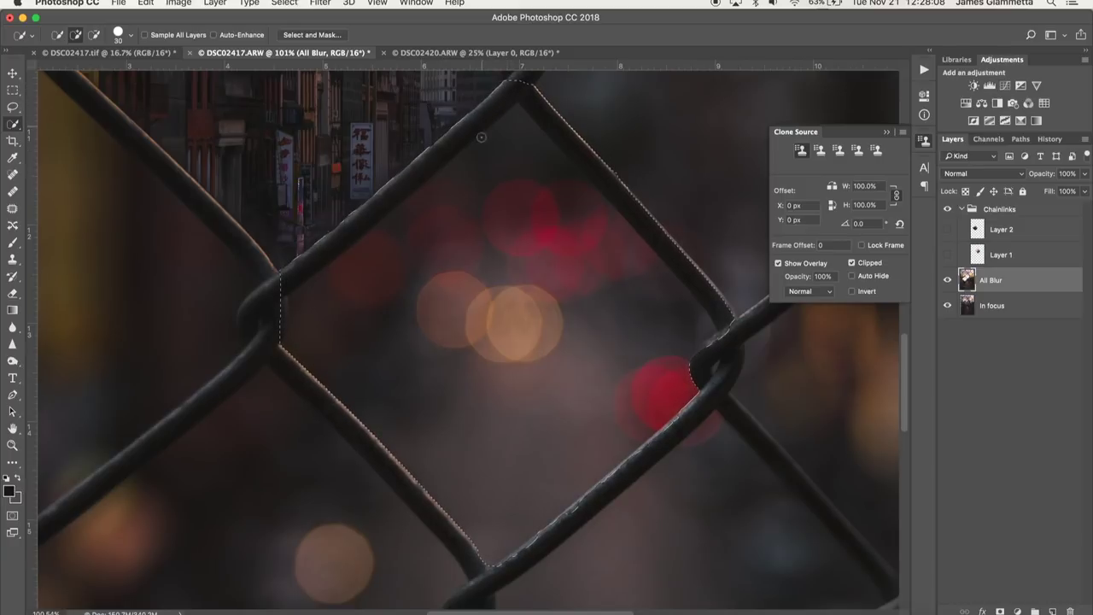
Step: Subtract the wire overlap from the selection along the diamond's upper-left and upper-right edges
key(alt)
mouse_move(283, 277)
mouse_down()
mouse_move(305, 247)
mouse_move(431, 163)
mouse_move(500, 98)
mouse_move(534, 96)
mouse_move(617, 186)
mouse_up()
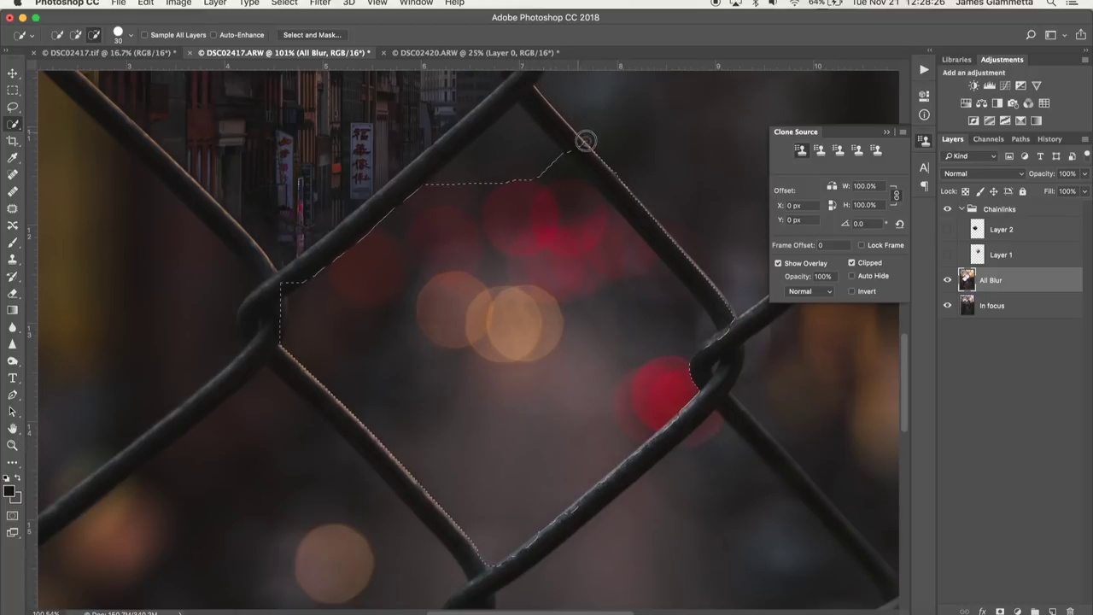
mouse_move(611, 176)
mouse_down()
mouse_move(673, 233)
mouse_move(720, 305)
mouse_move(695, 294)
mouse_up()
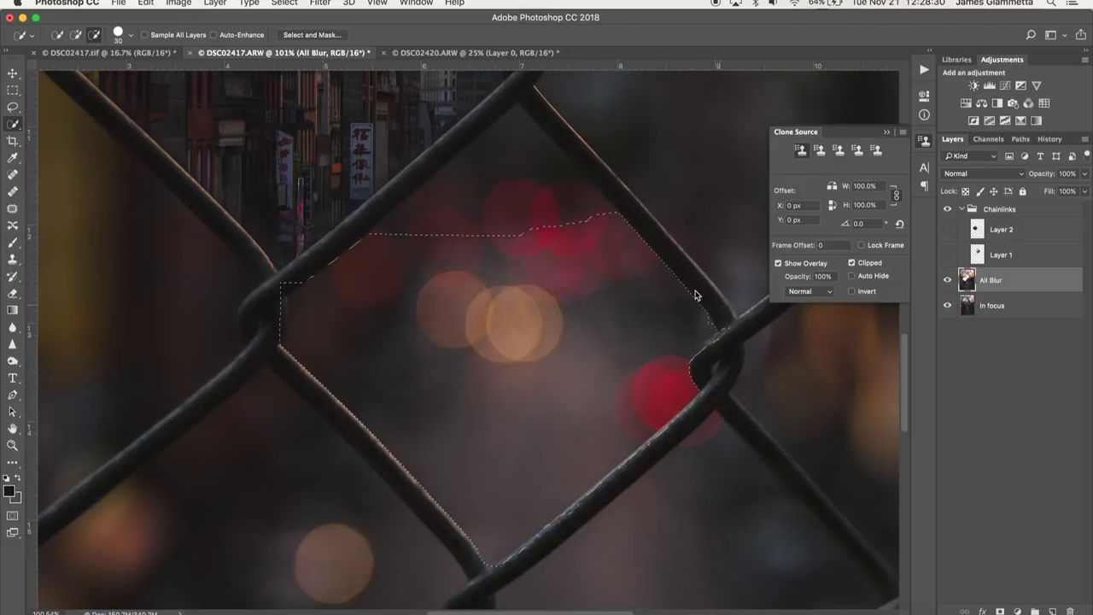
drag(711, 341, 725, 333)
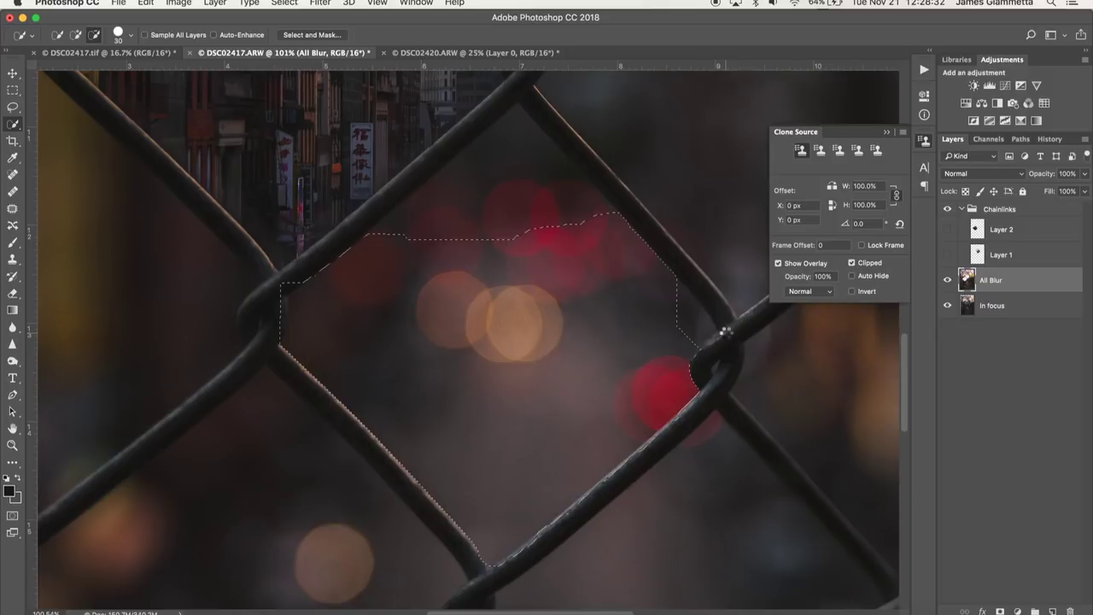
Step: Add the diamond's upper area back to the selection, up to its top corner between the wires
click(77, 35)
mouse_move(454, 227)
mouse_down()
mouse_move(513, 151)
mouse_move(438, 221)
mouse_move(406, 244)
mouse_move(398, 236)
mouse_move(443, 197)
mouse_up()
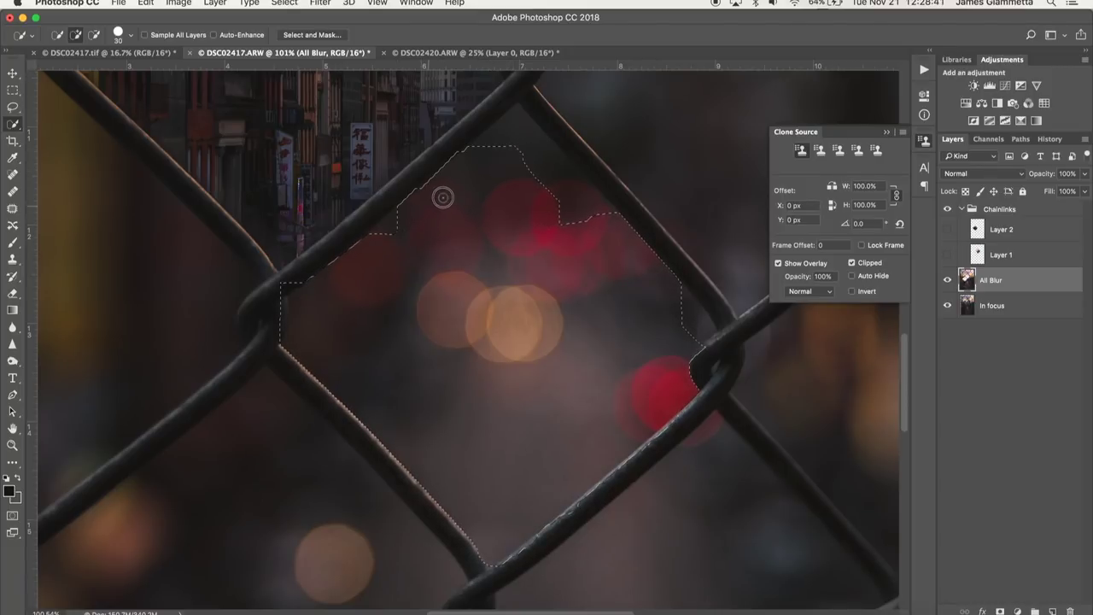
click(392, 226)
click(517, 125)
click(517, 107)
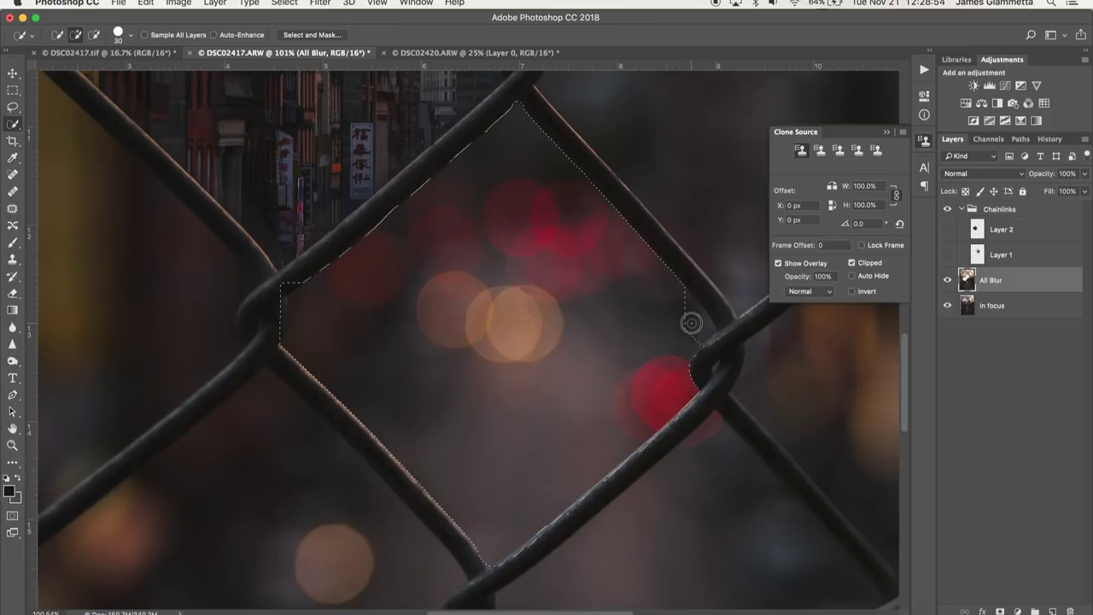
Step: Extend the selection along the upper-right wire into the diamond's right corner, and subtract the wire twist at its left corner
drag(686, 305, 707, 327)
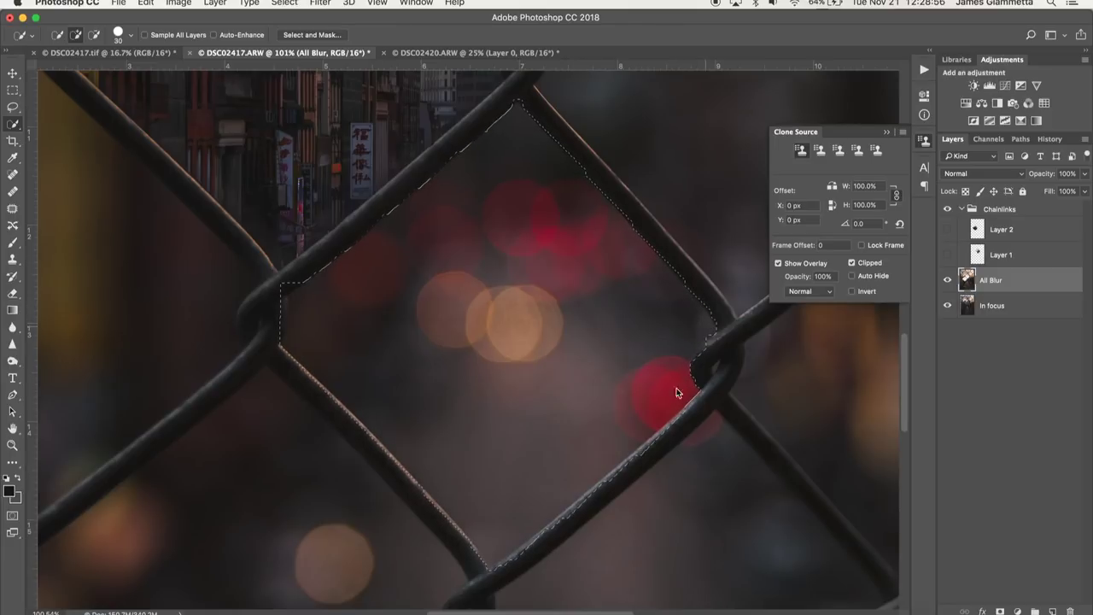
scroll(639, 264, up, 2)
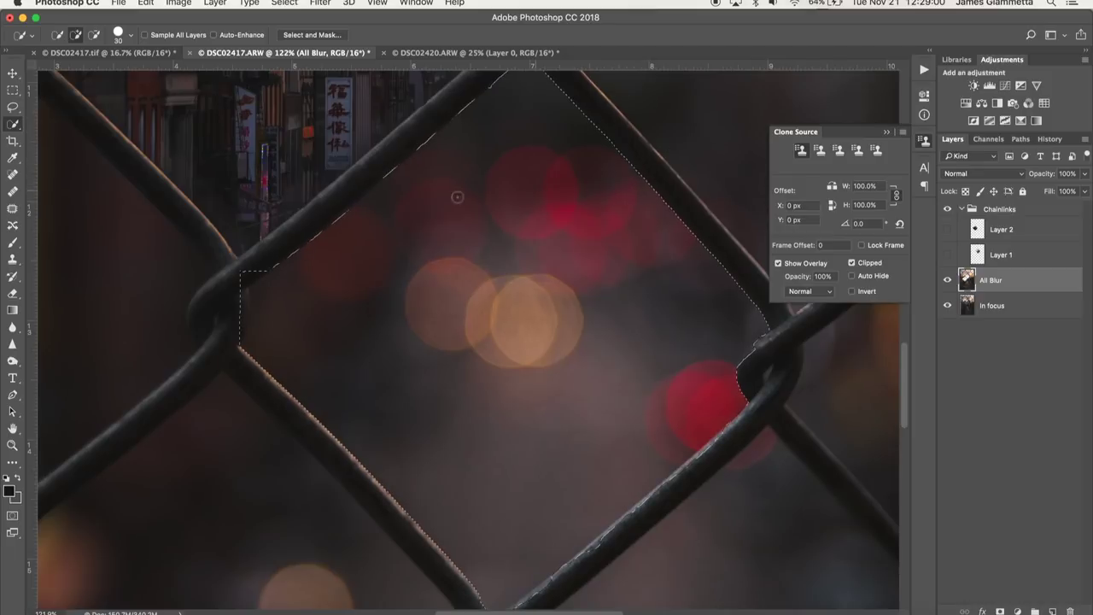
scroll(409, 295, left, 5)
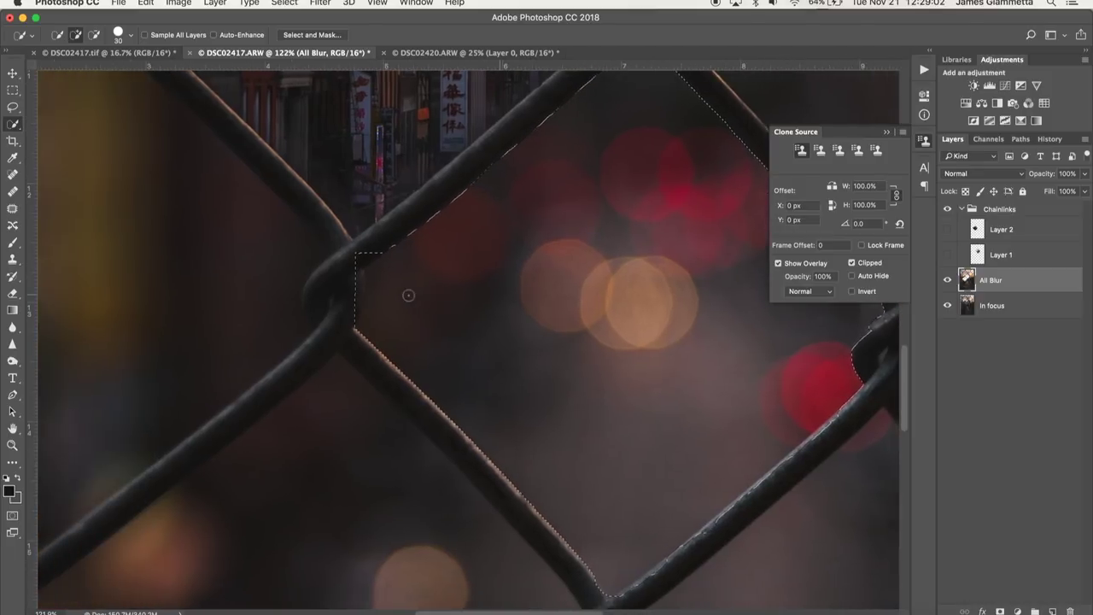
scroll(340, 282, up, 2)
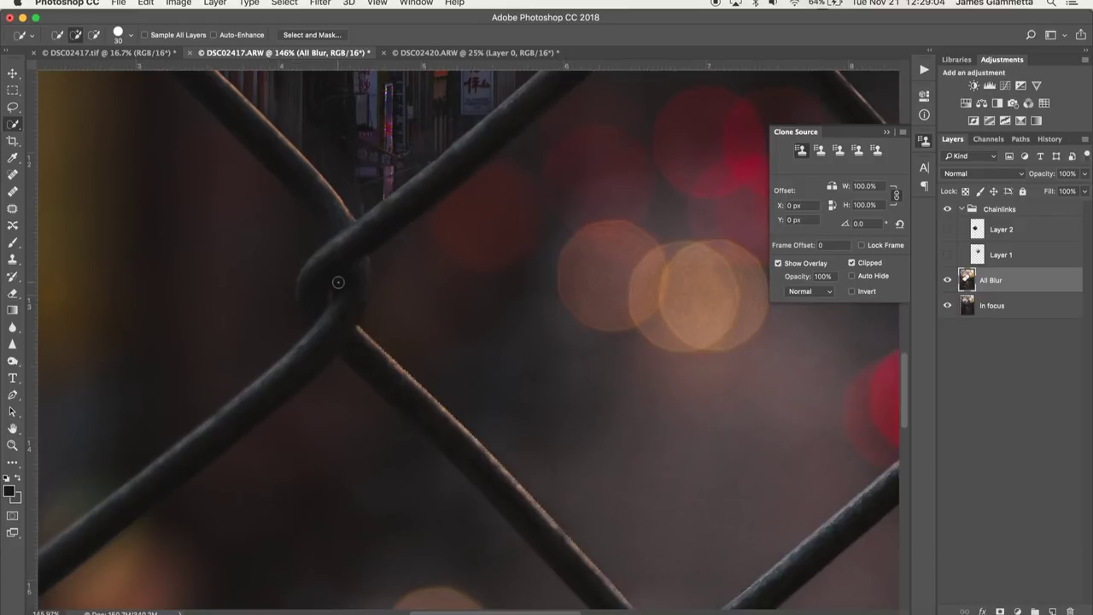
scroll(339, 282, up, 4)
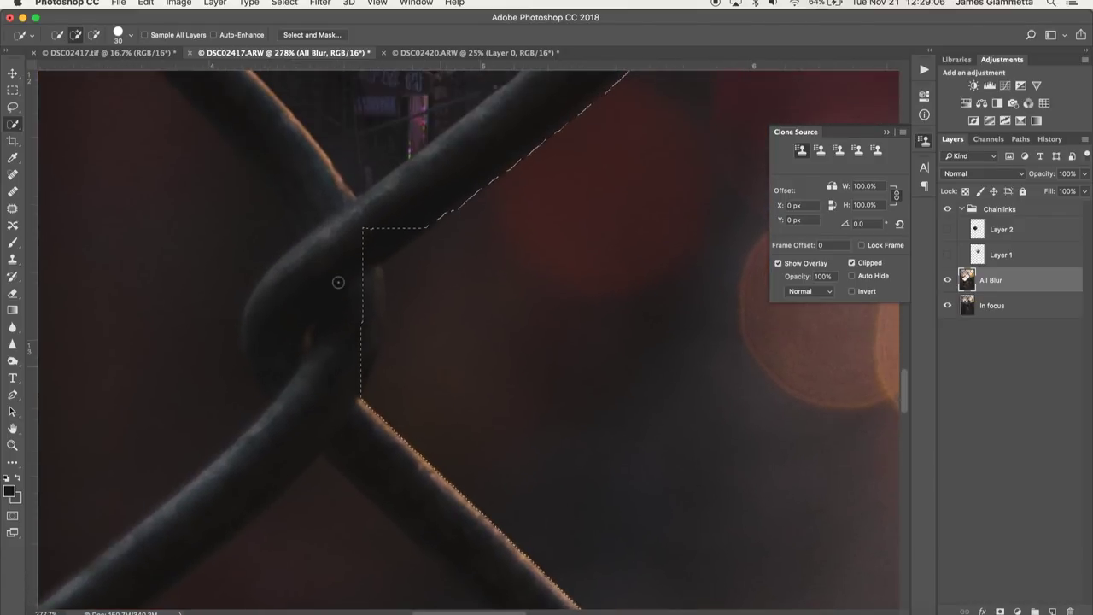
drag(387, 228, 367, 243)
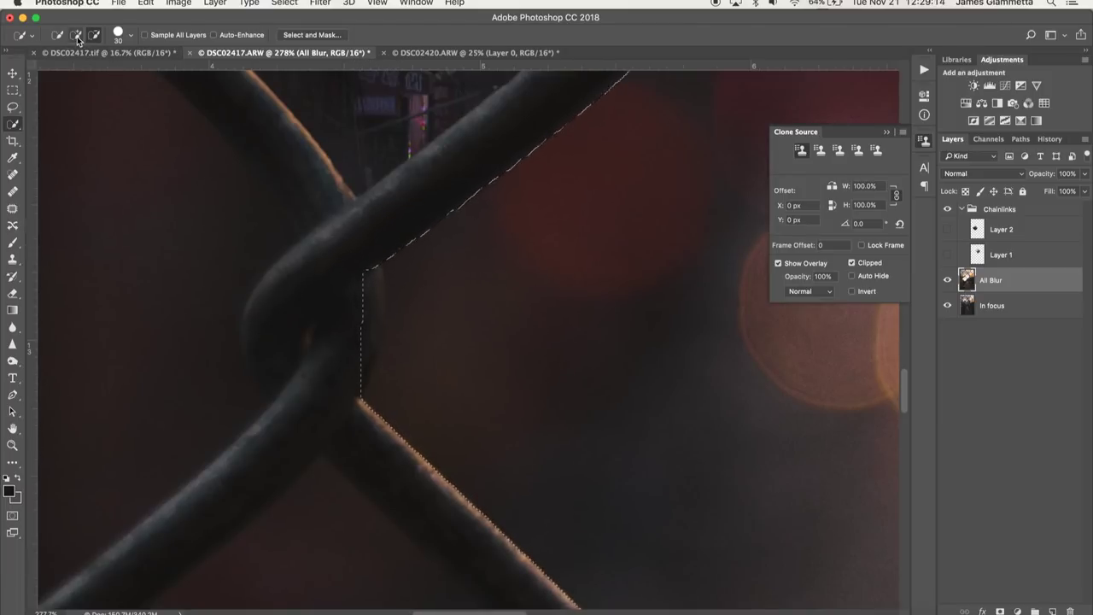
mouse_move(365, 298)
mouse_down()
mouse_move(364, 277)
mouse_move(369, 314)
mouse_move(350, 370)
mouse_move(371, 334)
mouse_move(368, 287)
mouse_up()
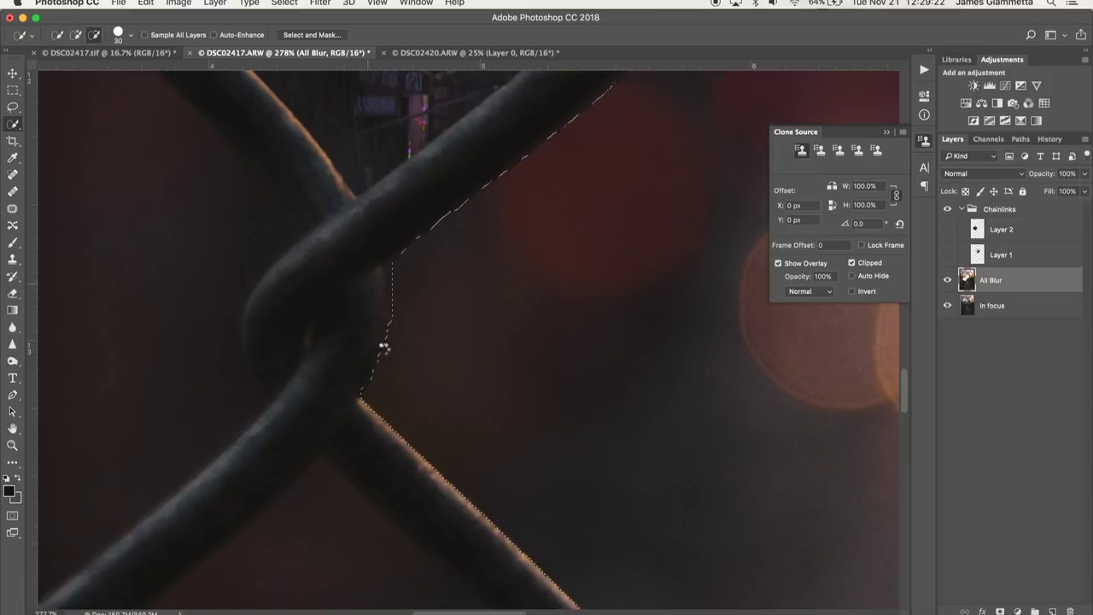
Step: Refine the selection along the lower-left wire near the diamond's bottom corner, subtracting the wire overlap and adding back the missed sliver
scroll(410, 425, down, 5)
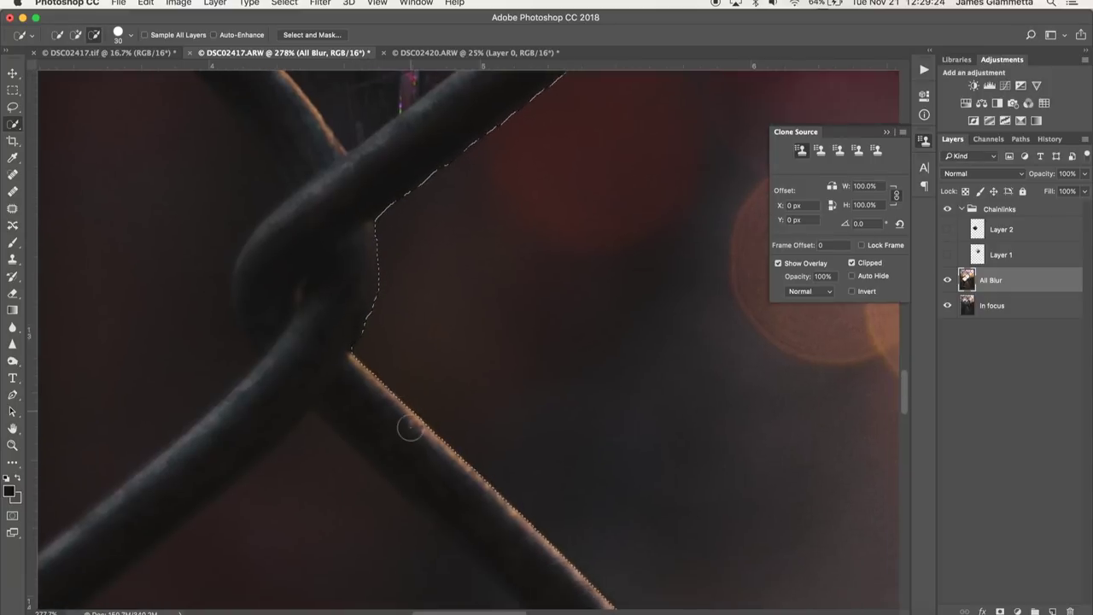
scroll(410, 427, down, 10)
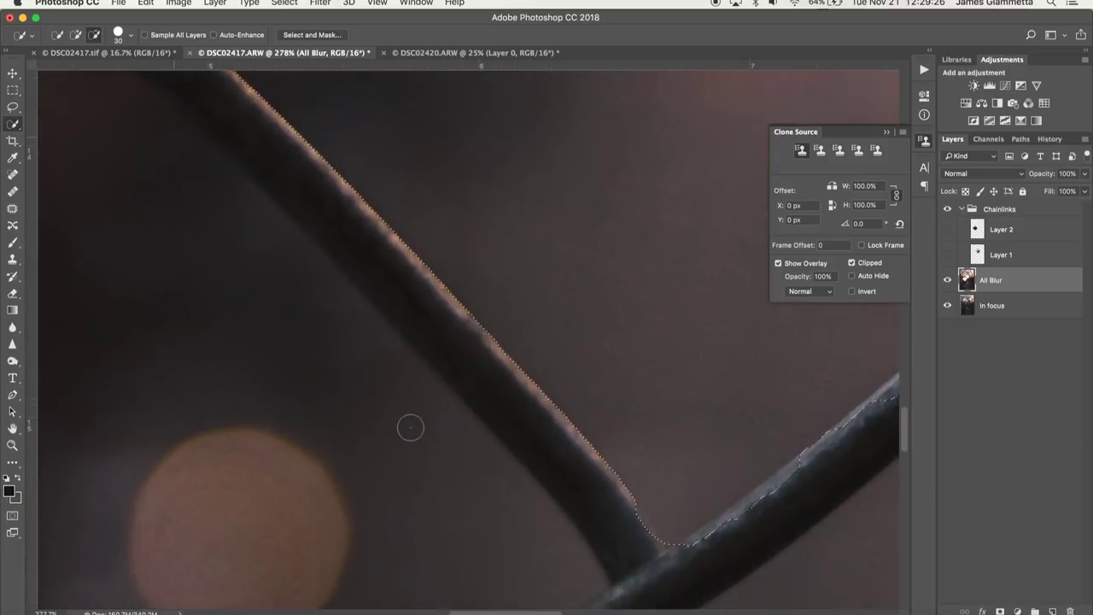
scroll(410, 425, down, 3)
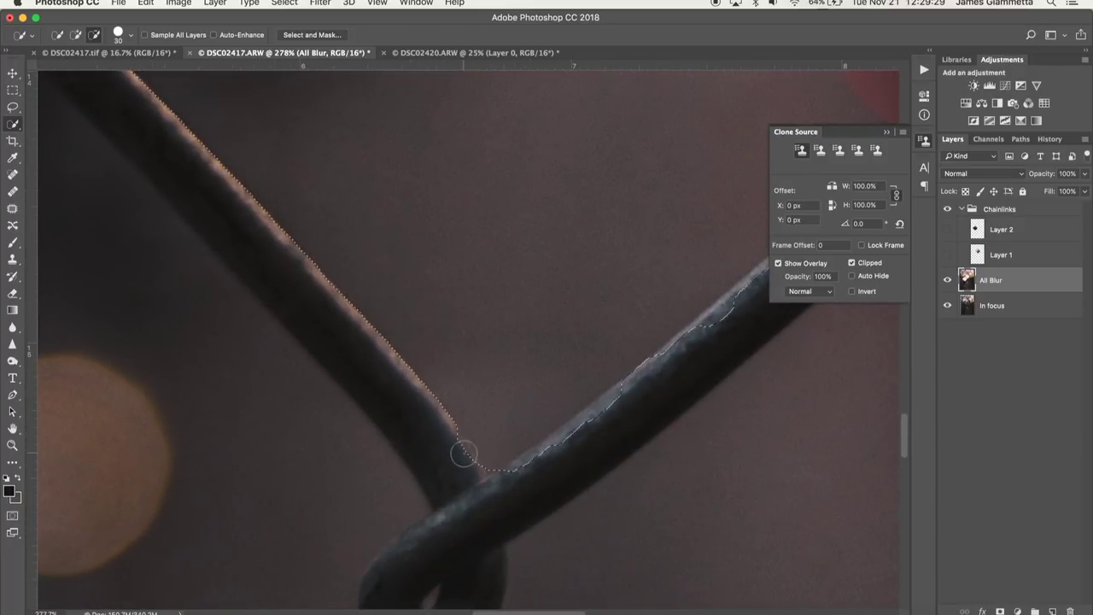
mouse_move(458, 453)
mouse_down()
mouse_move(452, 444)
mouse_move(470, 468)
mouse_up()
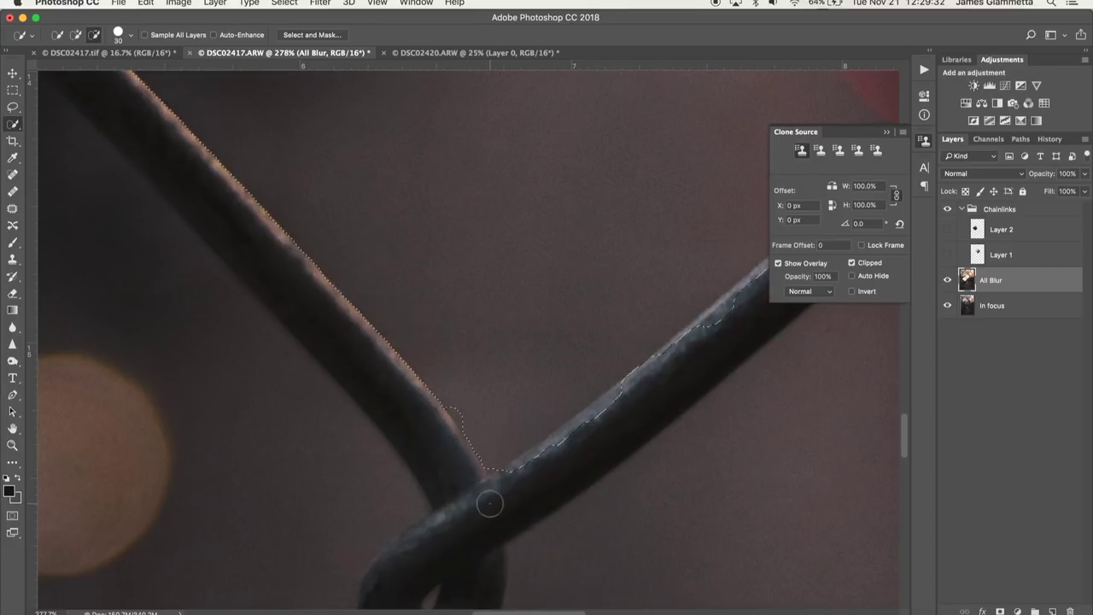
click(76, 34)
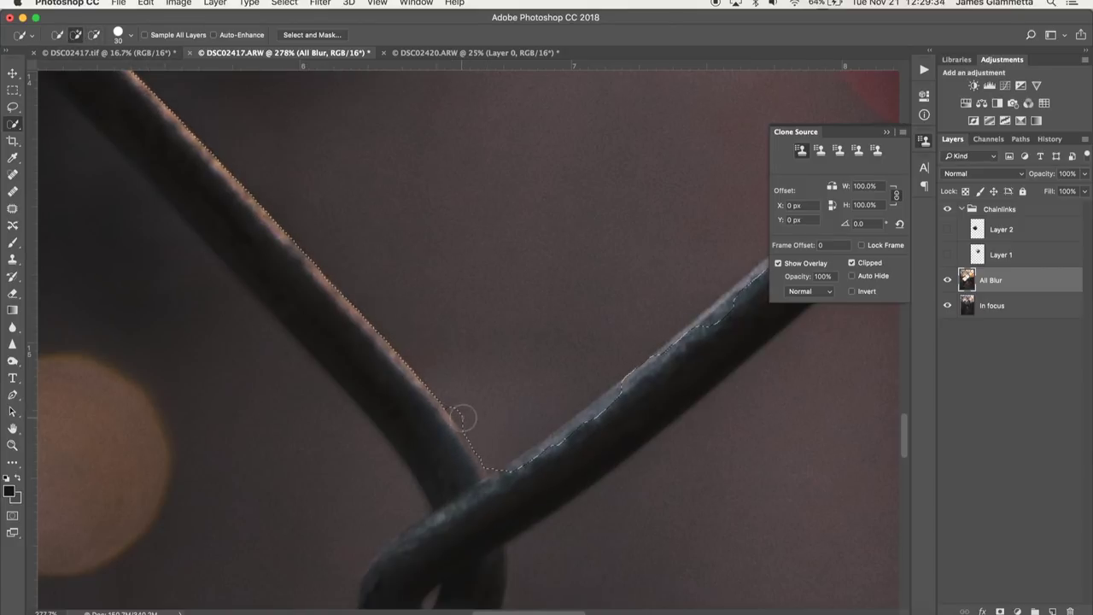
click(459, 416)
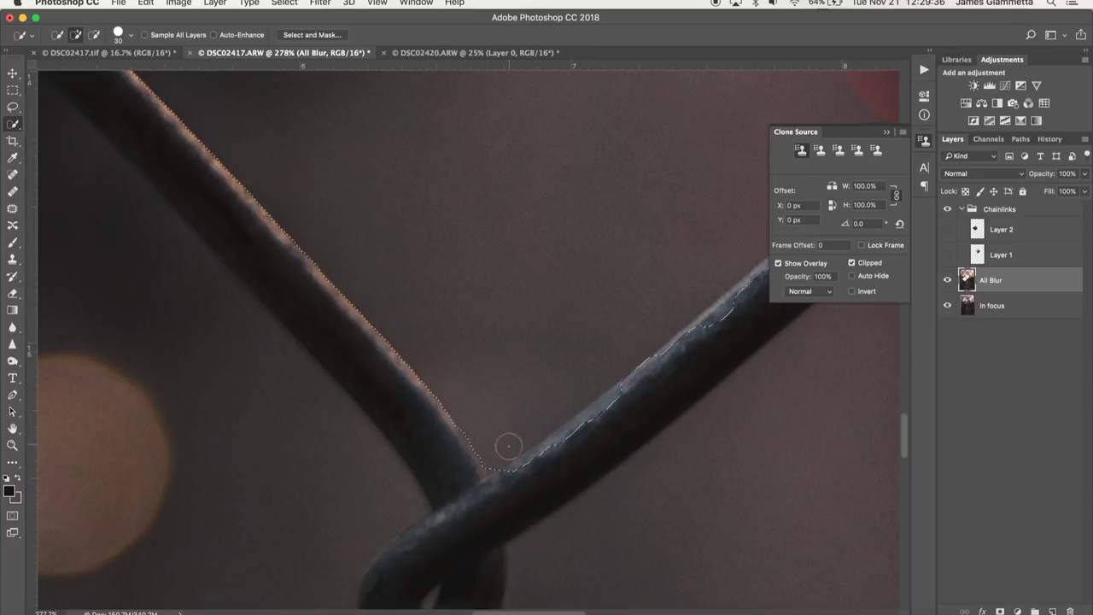
Step: Subtract the wire overlap from the selection along the whole lower-right edge of the diamond
scroll(408, 276, right, 10)
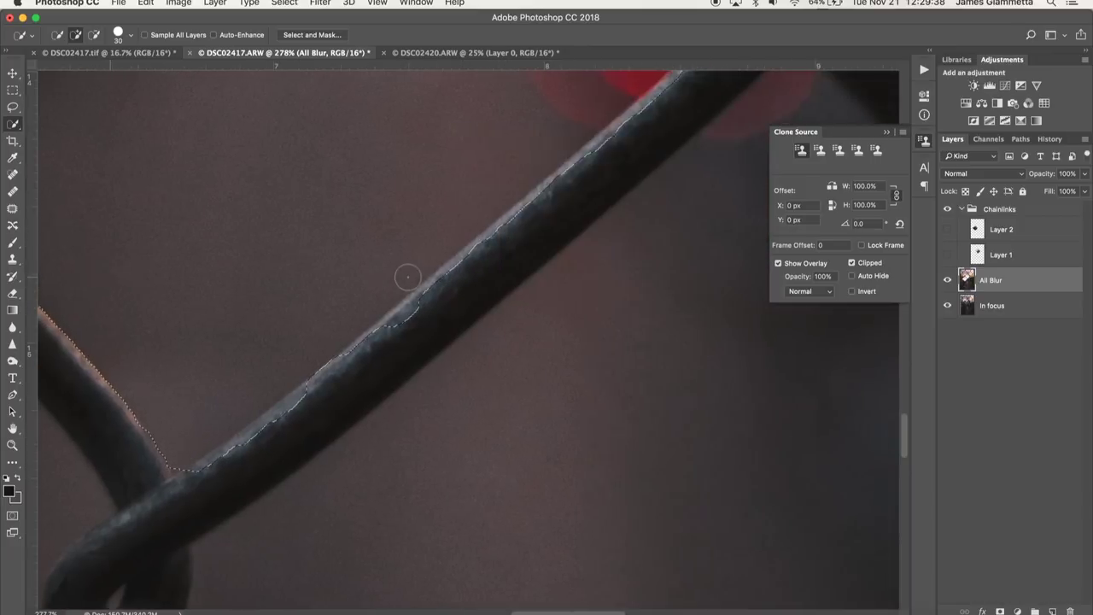
scroll(408, 276, left, 5)
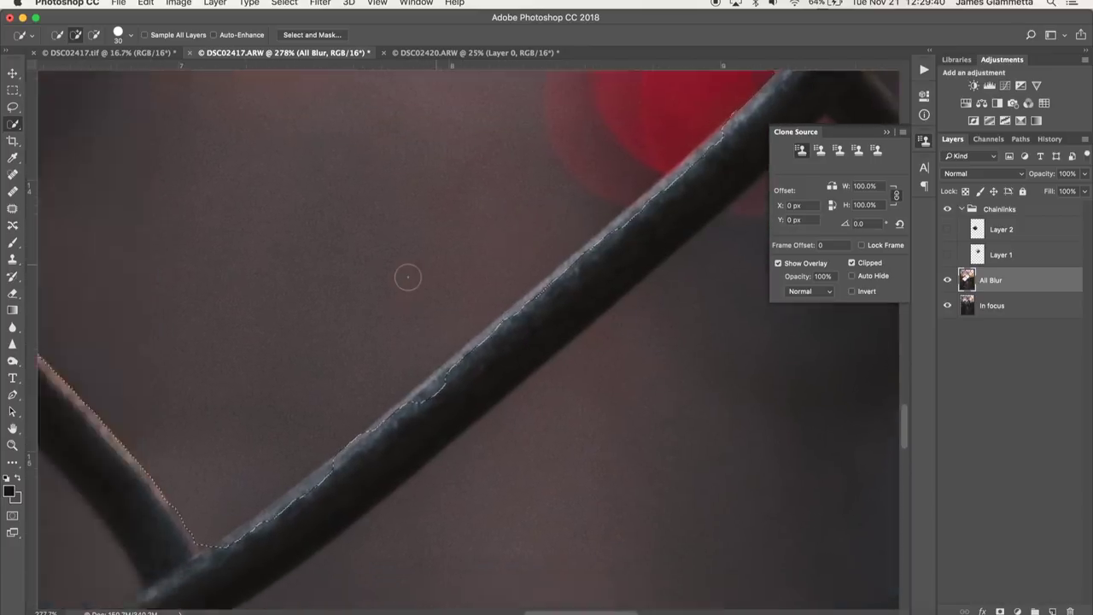
scroll(407, 276, left, 3)
scroll(408, 276, down, 2)
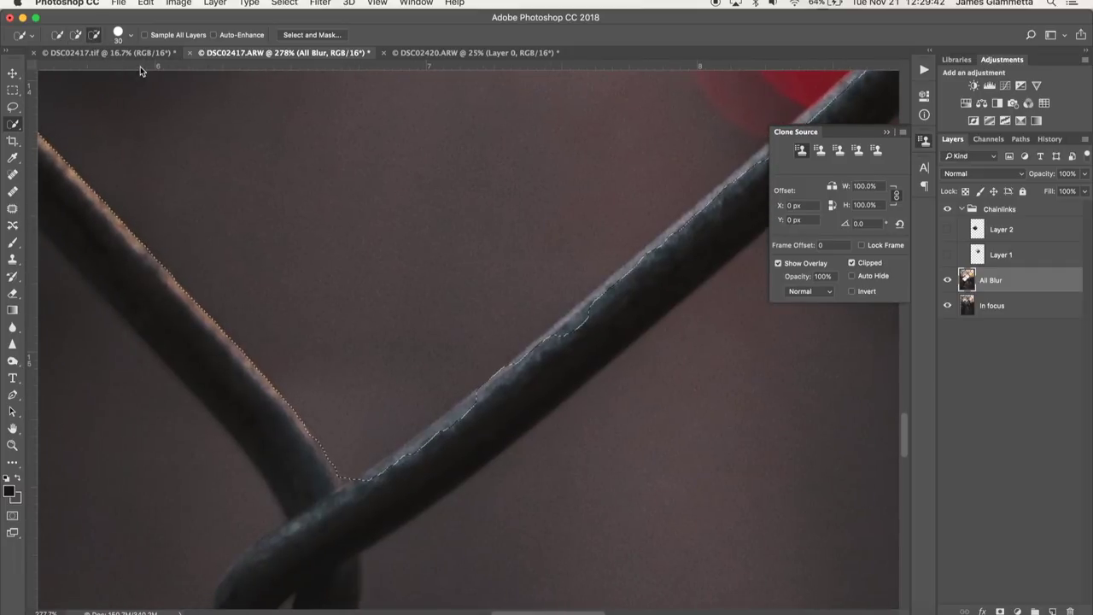
mouse_move(389, 441)
mouse_down()
mouse_move(354, 475)
mouse_move(379, 478)
mouse_move(475, 420)
mouse_move(610, 310)
mouse_move(514, 381)
mouse_up()
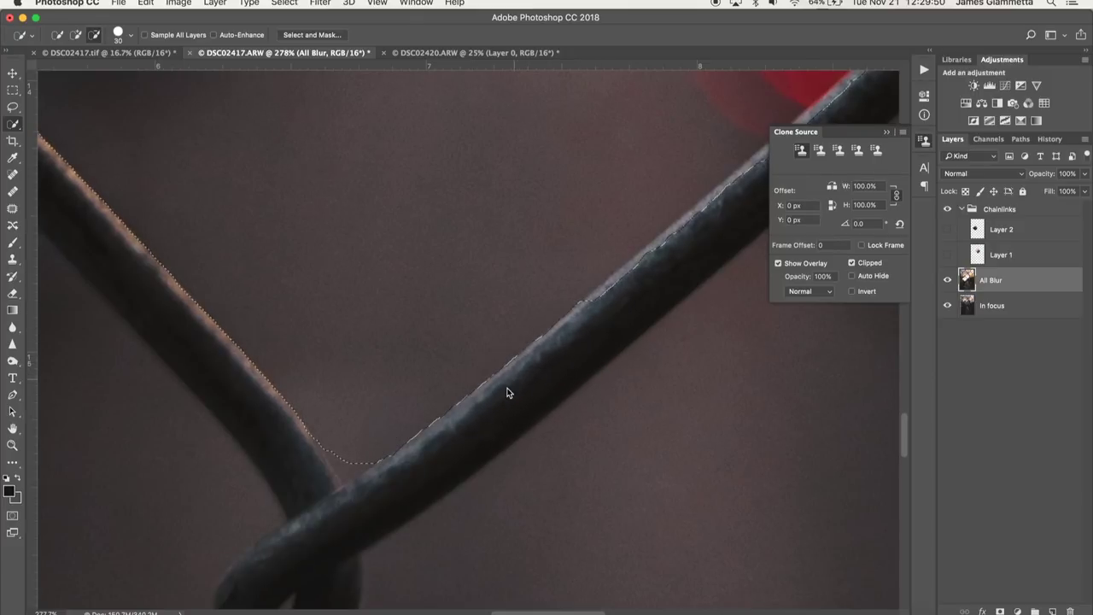
scroll(507, 393, right, 5)
scroll(507, 393, up, 4)
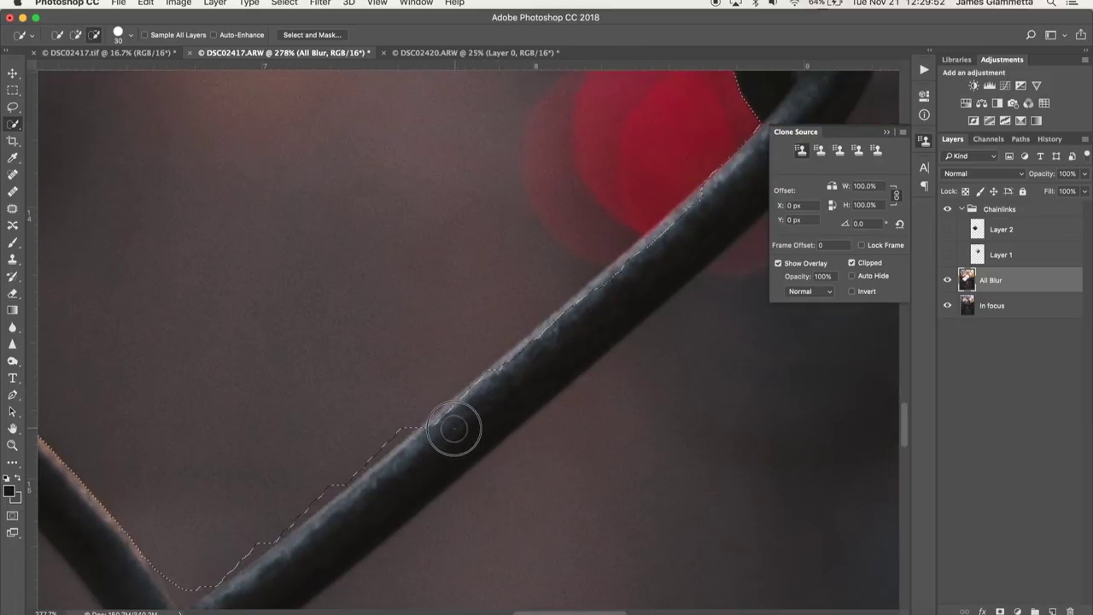
drag(529, 356, 673, 242)
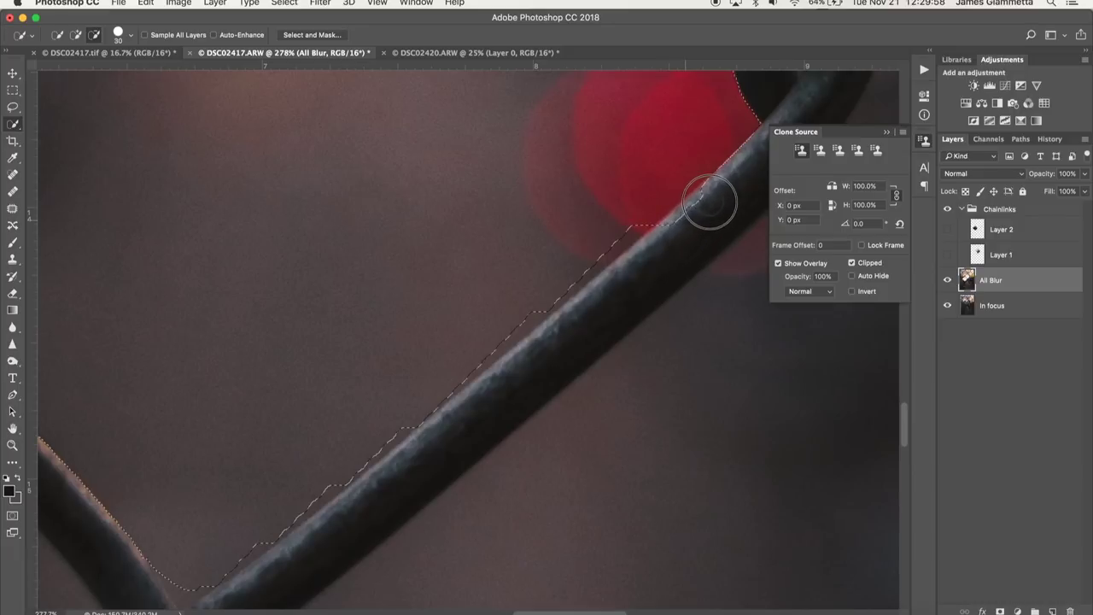
mouse_move(706, 207)
mouse_down()
mouse_move(684, 228)
mouse_move(576, 264)
mouse_move(527, 383)
mouse_move(511, 391)
mouse_up()
scroll(511, 390, down, 5)
scroll(511, 390, left, 6)
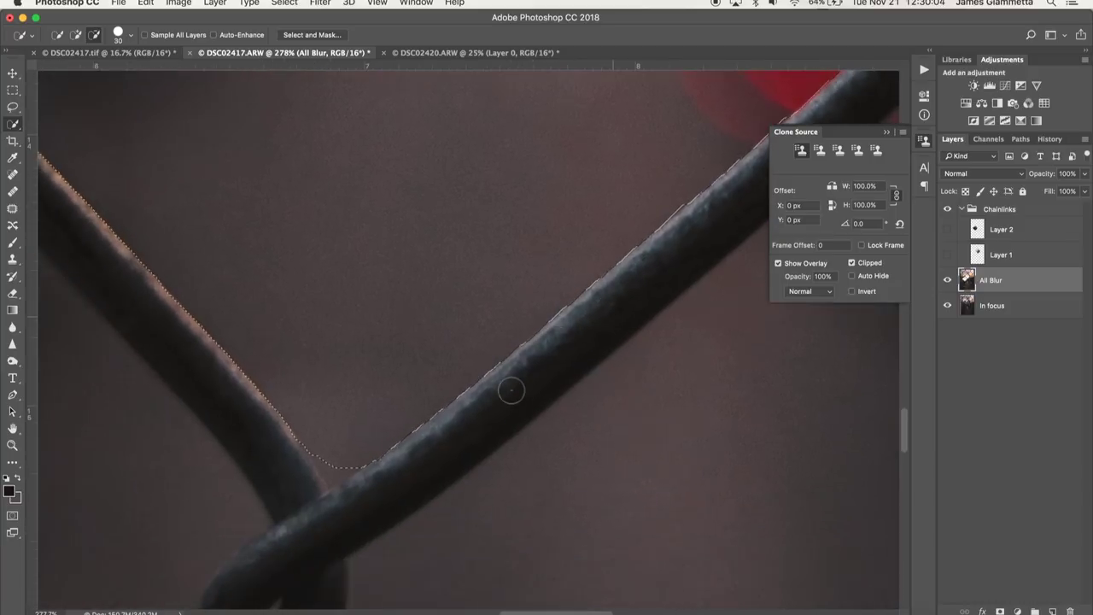
Step: Add the diamond's bottom corner between the wires back to the selection with the brush size reduced to 15
click(76, 36)
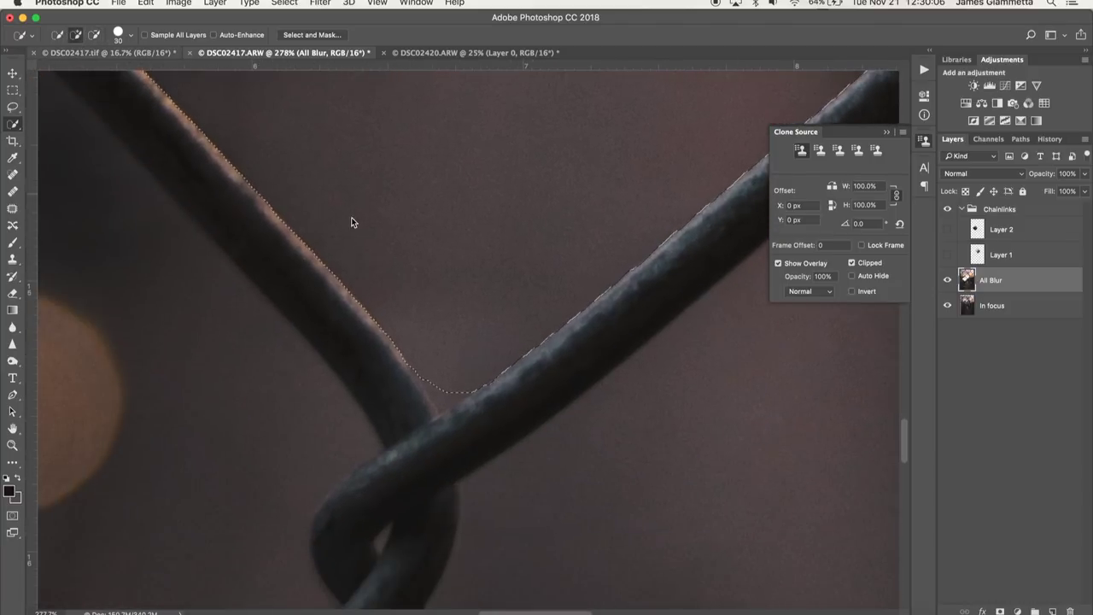
key(bracketleft)
key(bracketleft)
key(bracketleft)
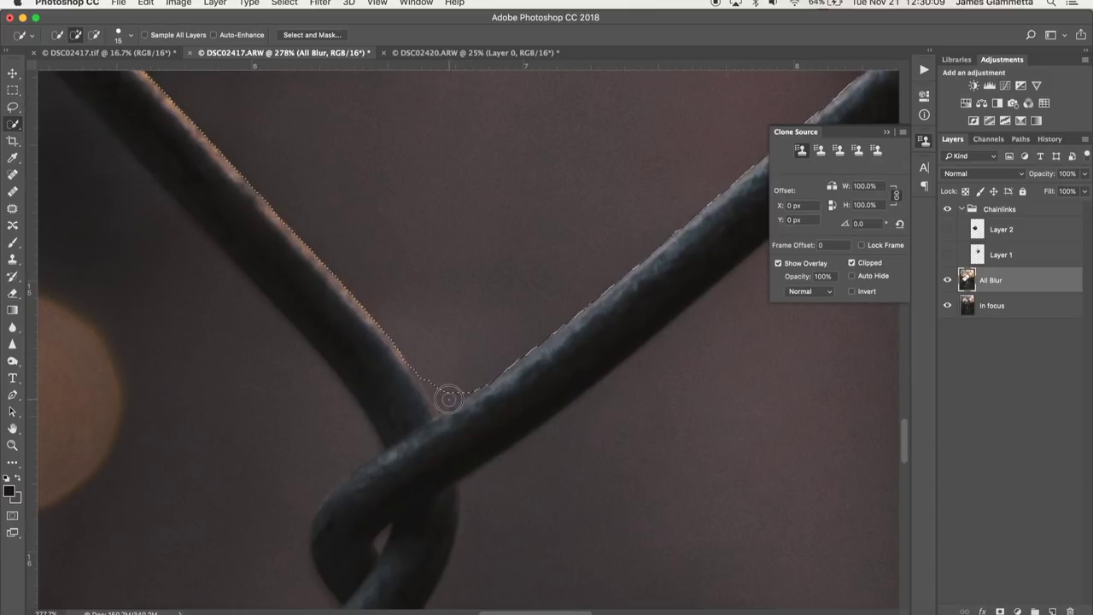
mouse_move(427, 381)
mouse_down()
mouse_move(443, 404)
mouse_move(473, 386)
mouse_up()
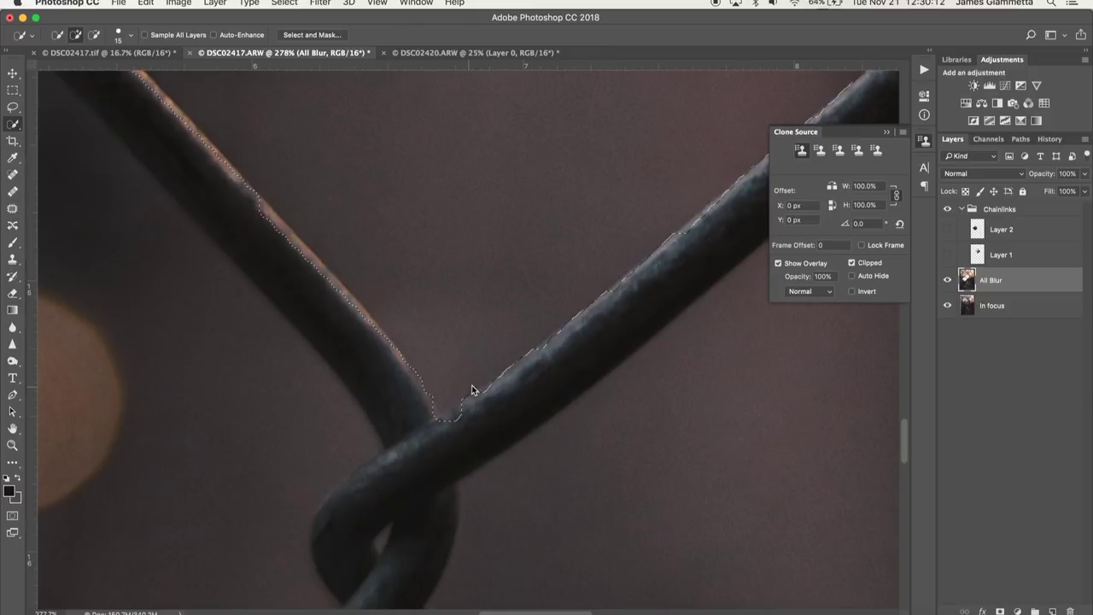
Step: Subtract the edge of the wire twist from the selection at the diamond's right corner
scroll(443, 351, down, 3)
scroll(443, 350, right, 5)
scroll(443, 350, up, 1)
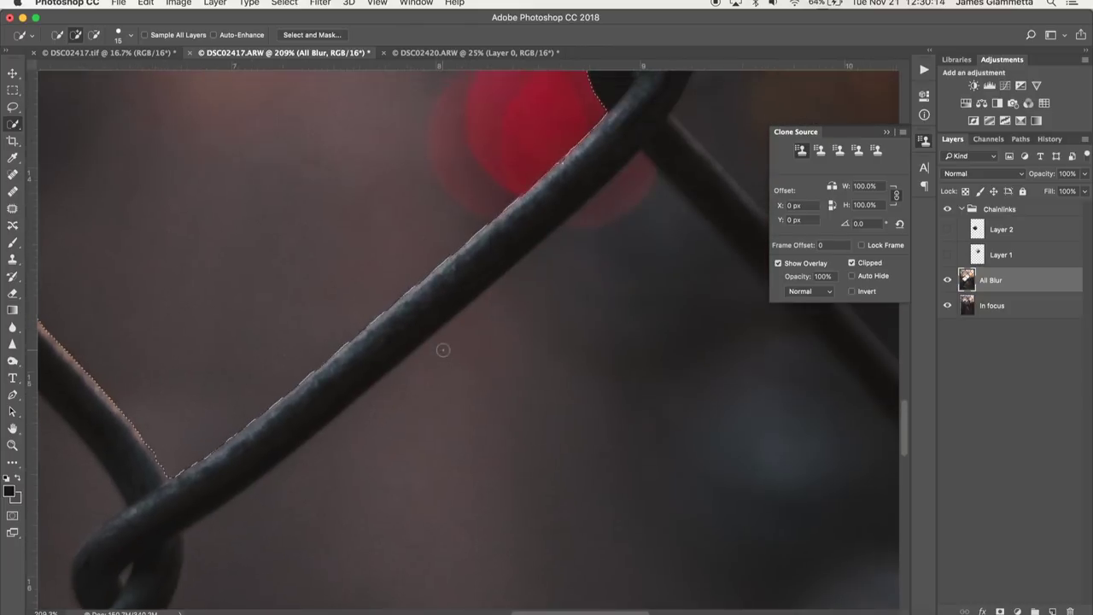
scroll(442, 350, up, 5)
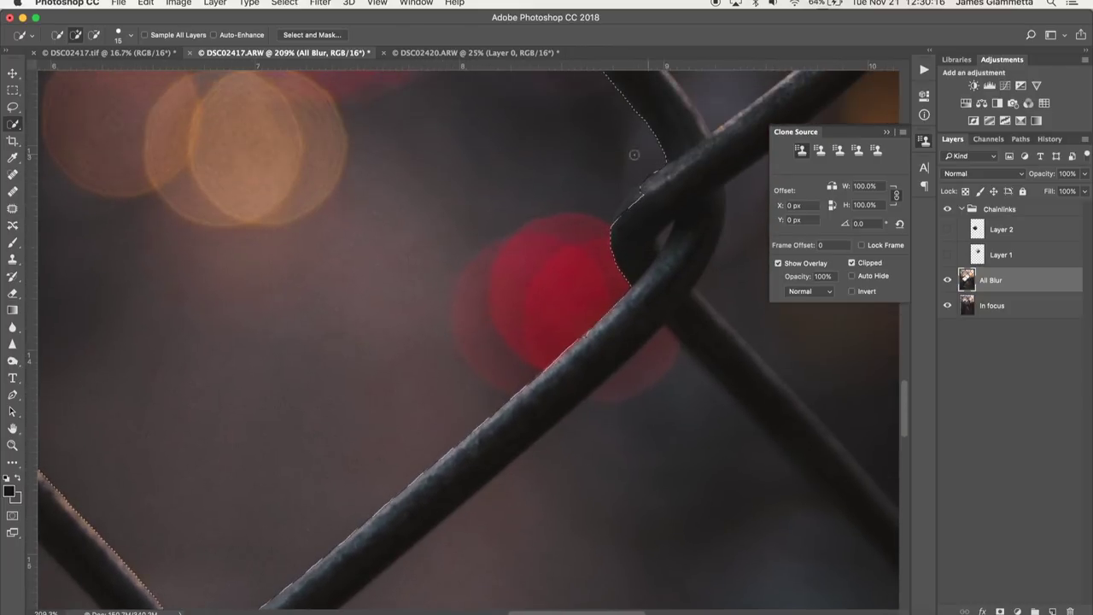
click(93, 35)
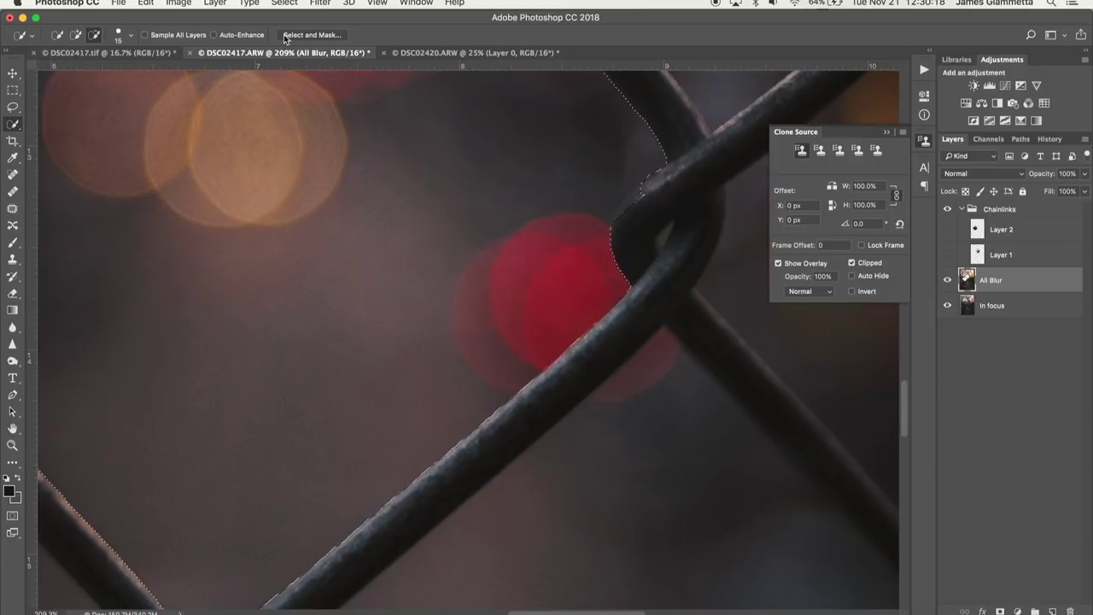
drag(642, 192, 616, 220)
click(604, 254)
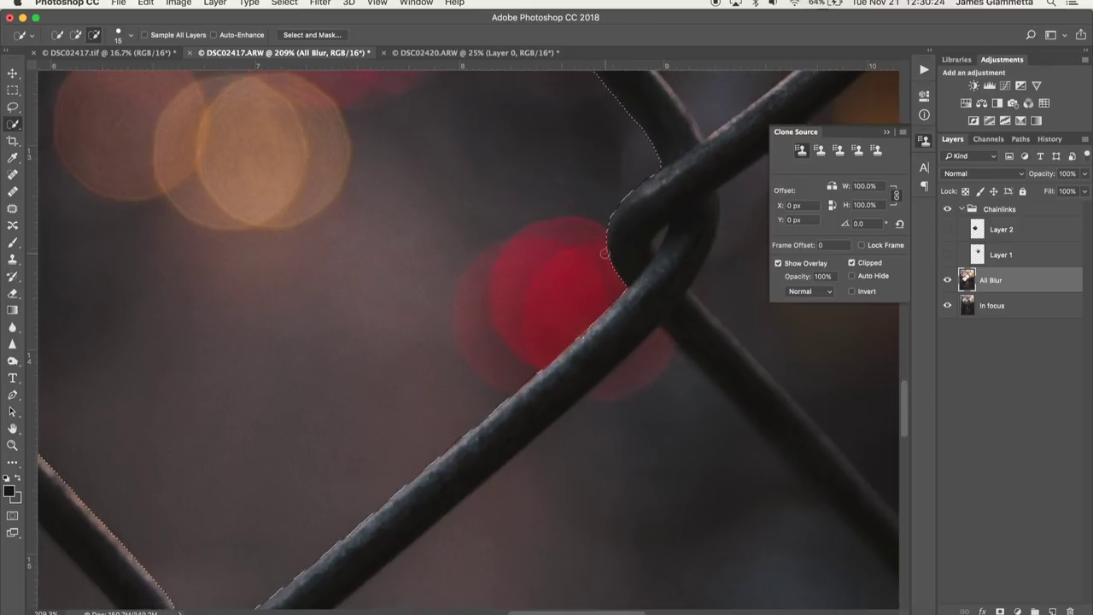
Step: Cut the selected diamond from the All Blur layer onto a new layer with Layer Via Cut
scroll(604, 254, down, 5)
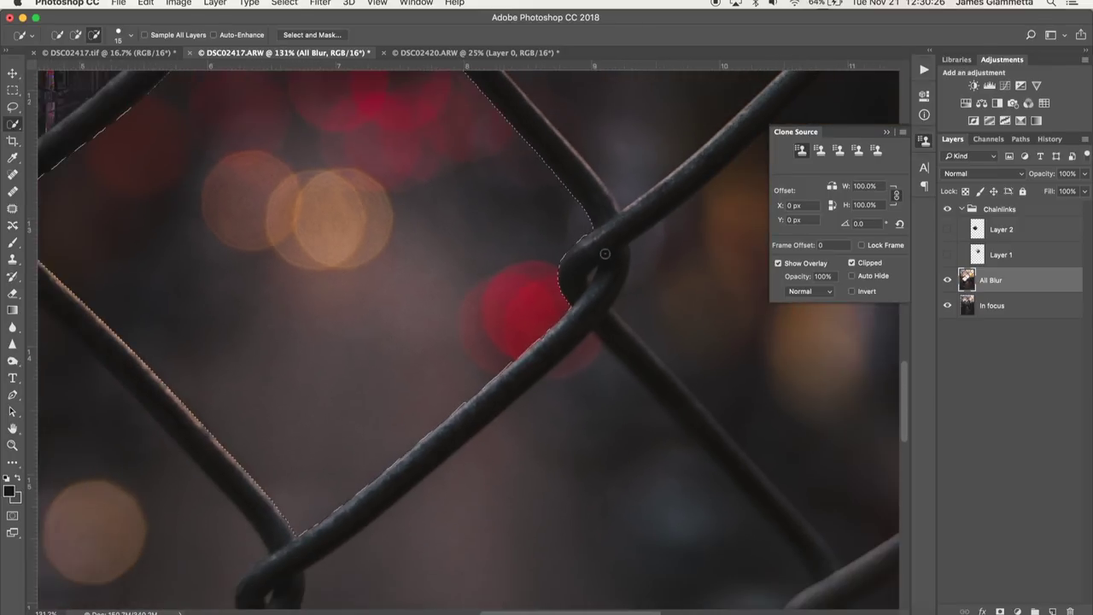
scroll(604, 254, down, 3)
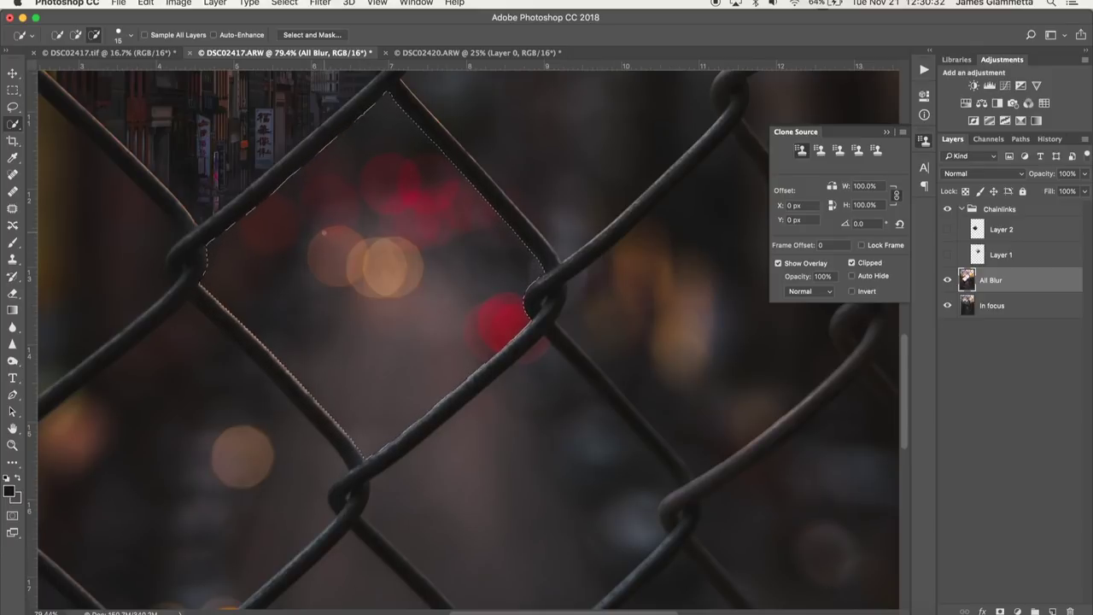
right_click(369, 195)
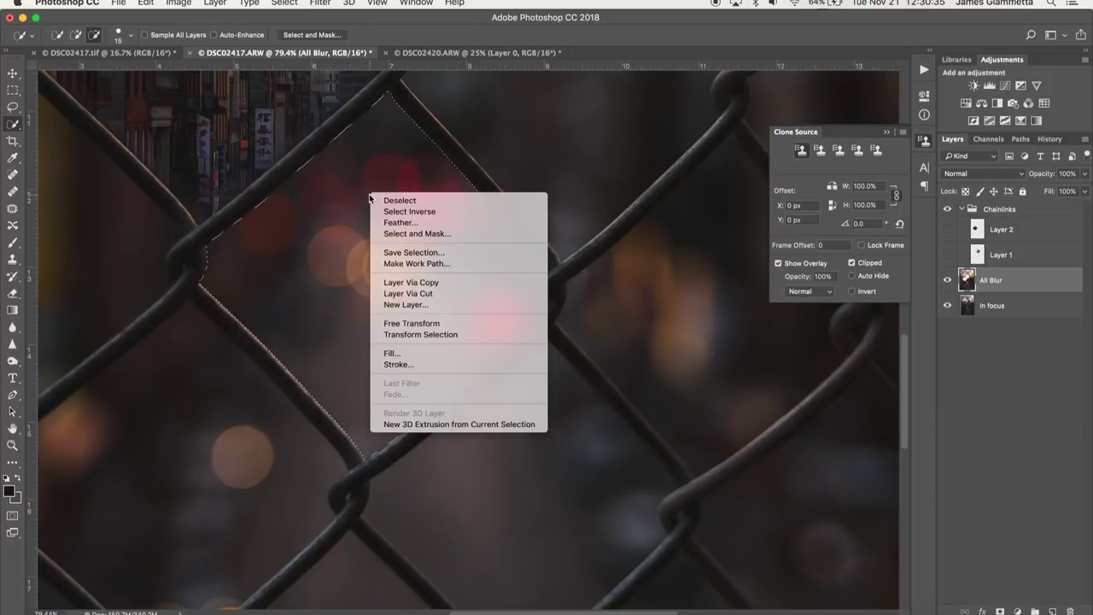
click(437, 296)
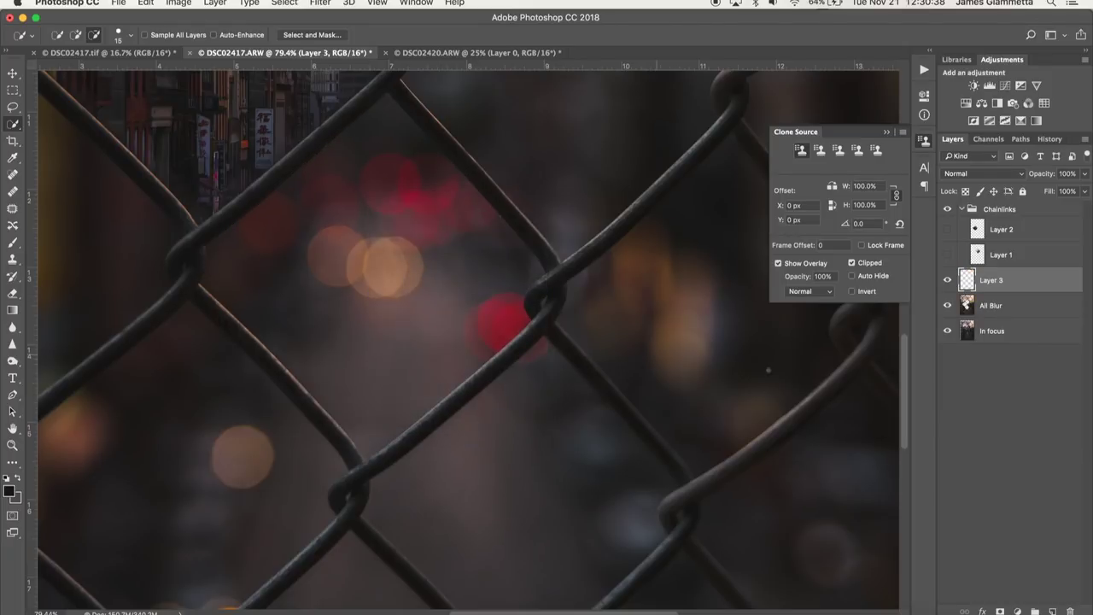
Step: Move Layer 3 into the Chainlinks group and hide it to reveal the sharp street behind the fence
drag(1053, 269, 1014, 210)
click(948, 231)
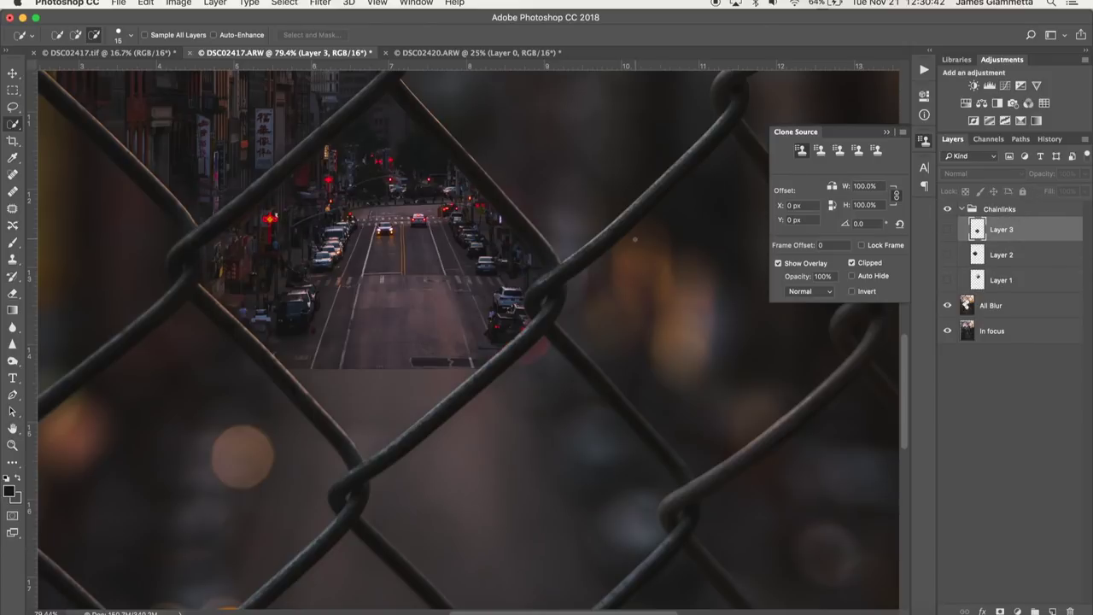
scroll(670, 189, down, 5)
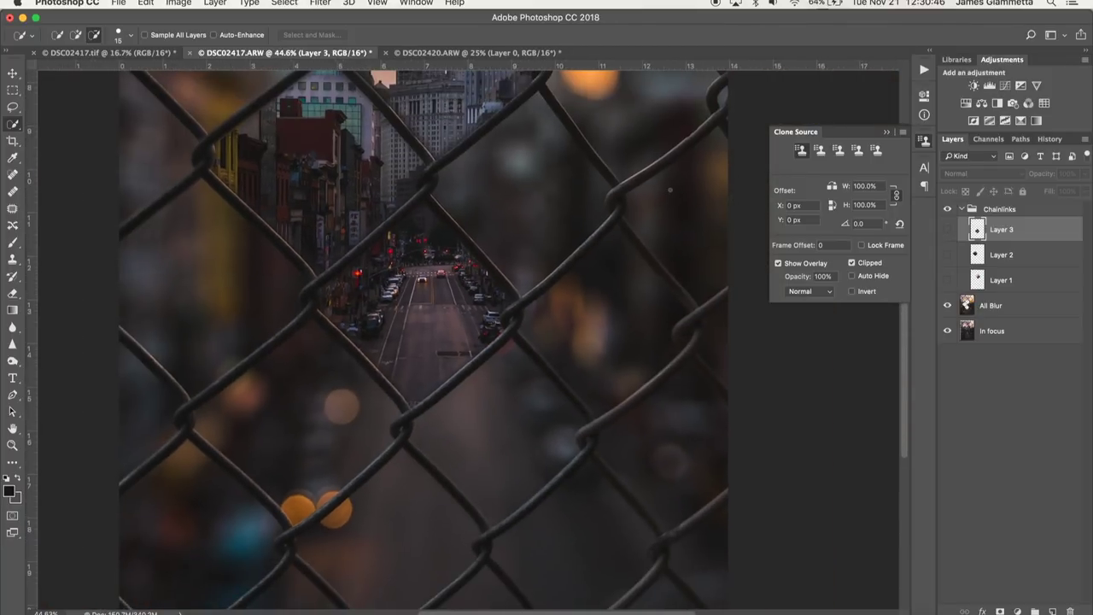
scroll(430, 331, down, 3)
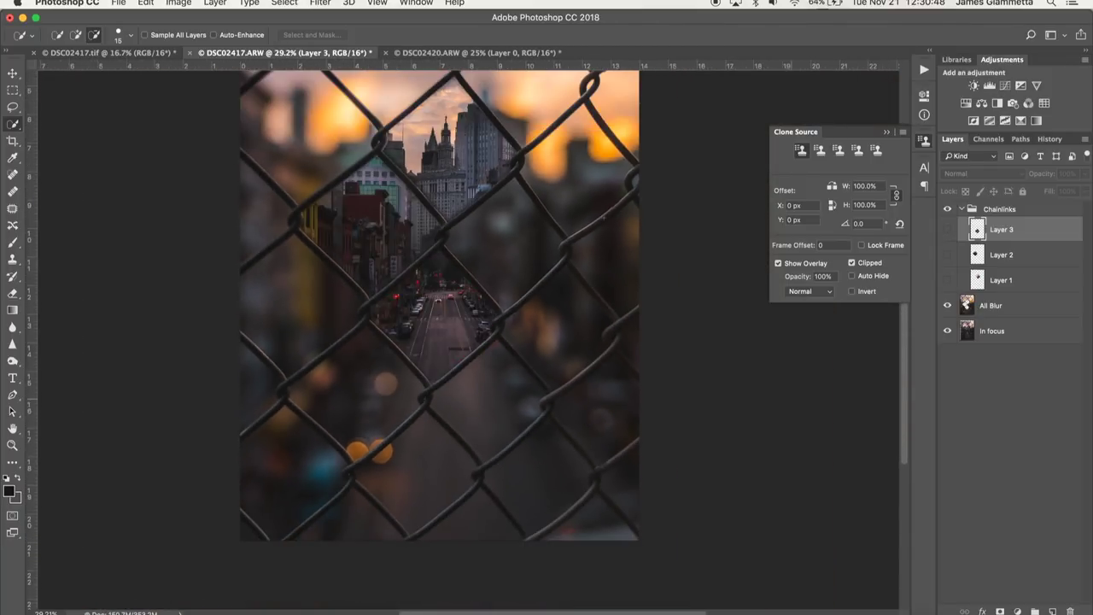
scroll(475, 289, right, 3)
scroll(474, 290, up, 3)
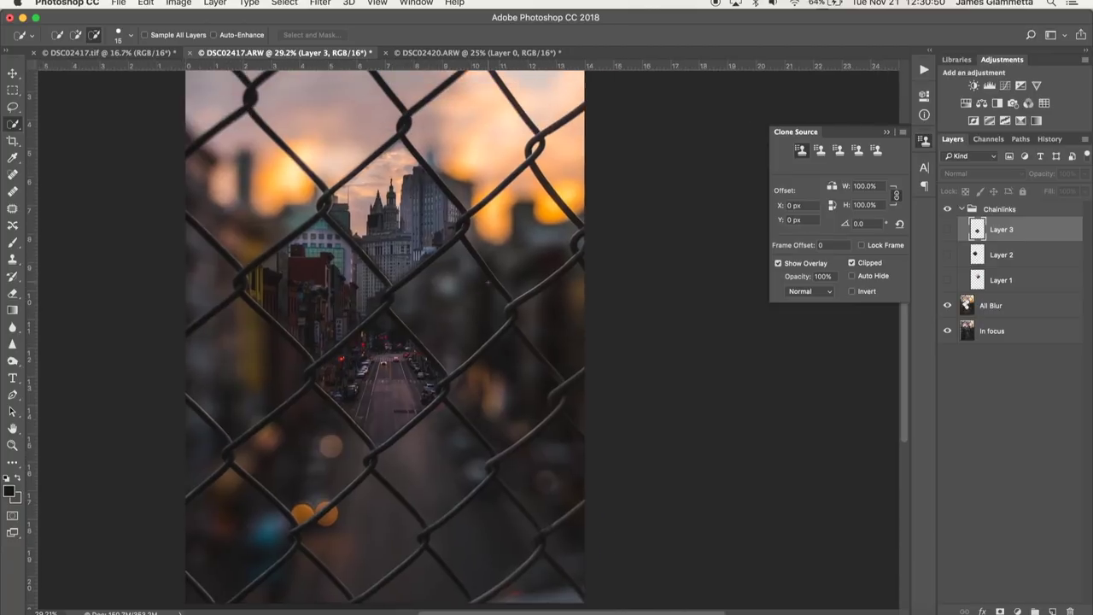
Step: On the All Blur layer, make a Quick Selection of the blurred diamond just right of the revealed street, adding with a size 15 brush
scroll(475, 290, down, 2)
scroll(475, 290, up, 5)
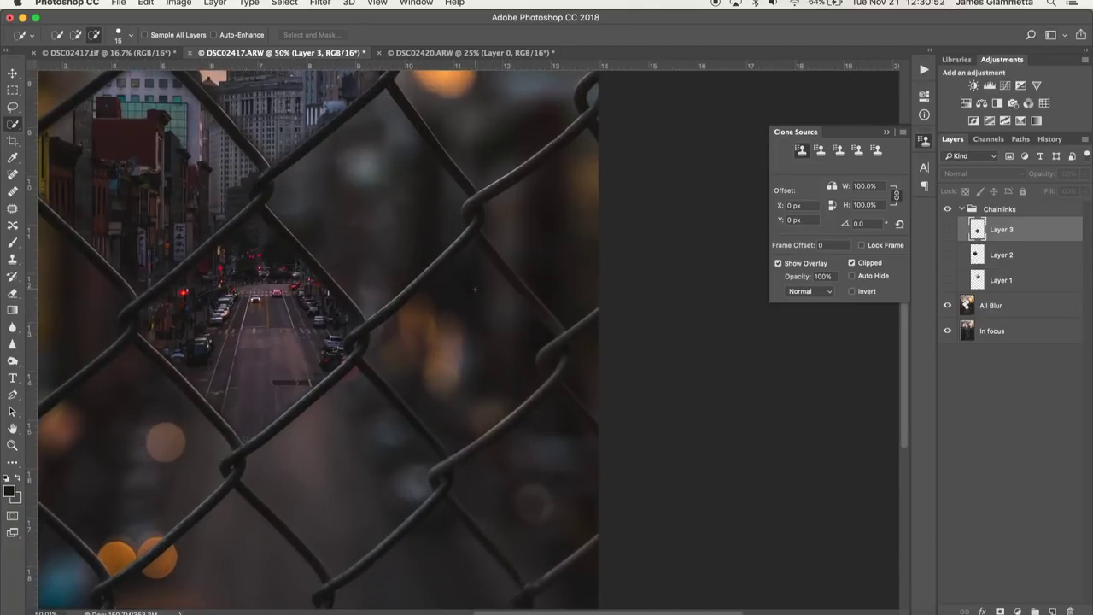
scroll(475, 290, left, 1)
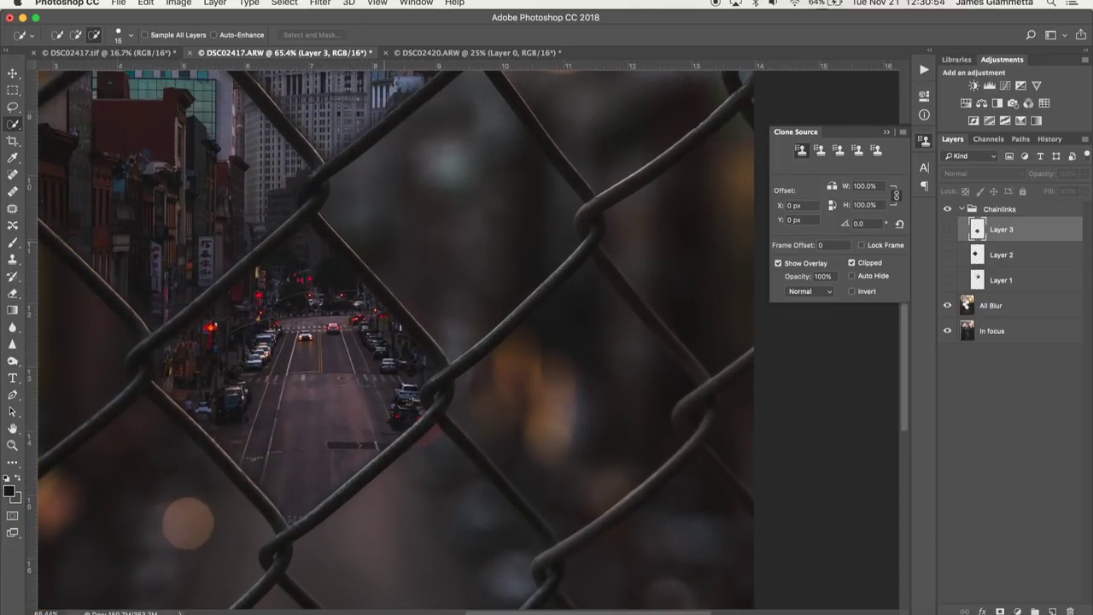
click(980, 307)
click(75, 36)
click(452, 214)
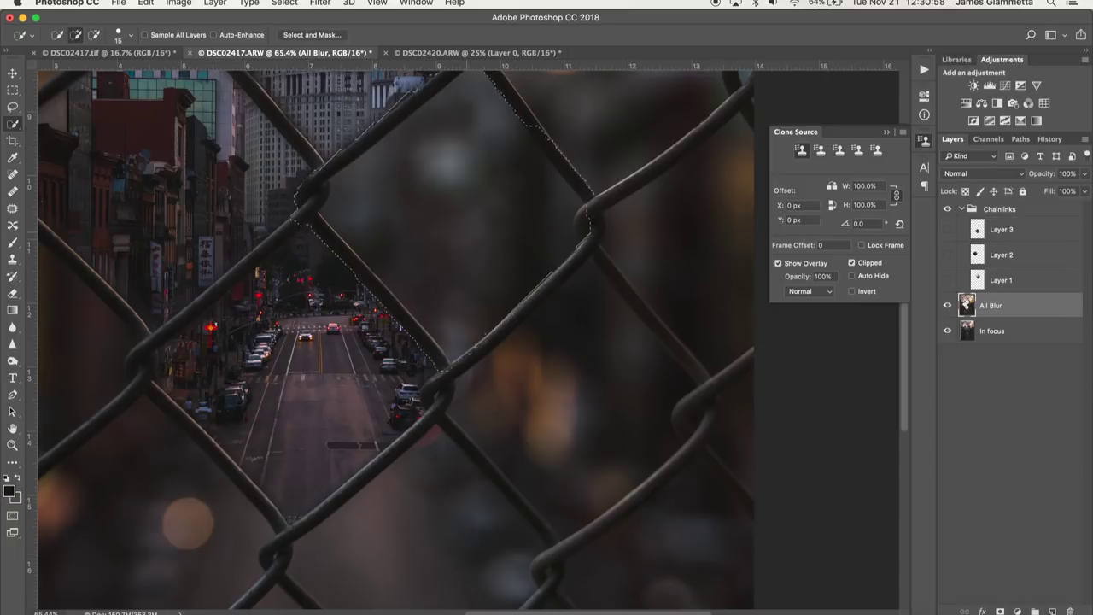
key(super+d)
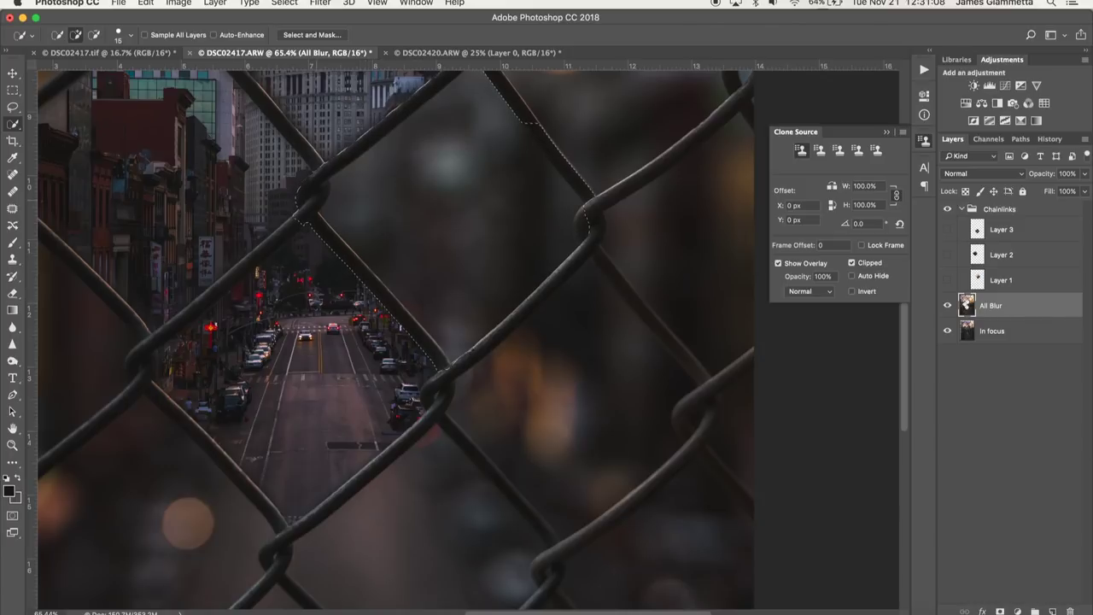
Step: Subtract the wires along the diamond's lower-left, upper-right and upper-left edges from the selection
click(94, 35)
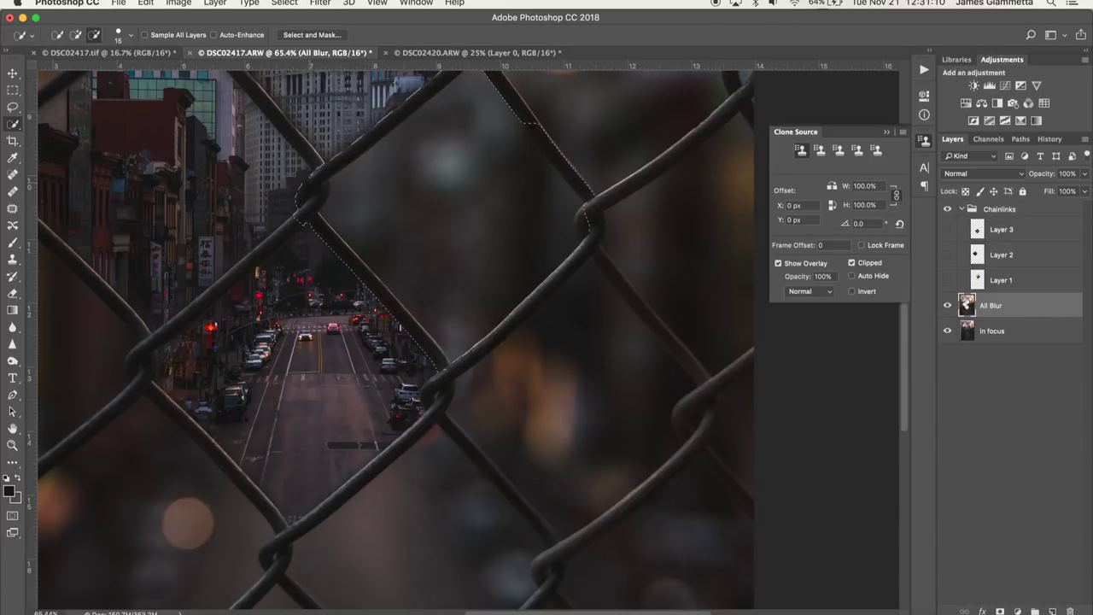
mouse_move(326, 183)
mouse_down()
mouse_move(305, 207)
mouse_move(412, 324)
mouse_up()
click(452, 357)
drag(555, 152, 592, 199)
scroll(442, 130, up, 5)
scroll(443, 130, left, 1)
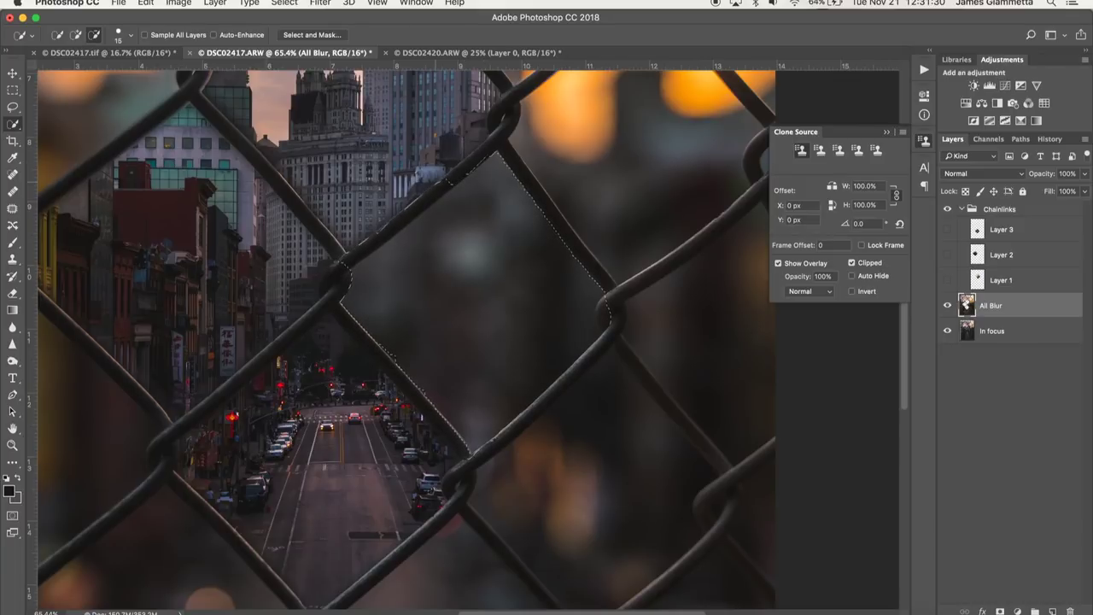
click(451, 181)
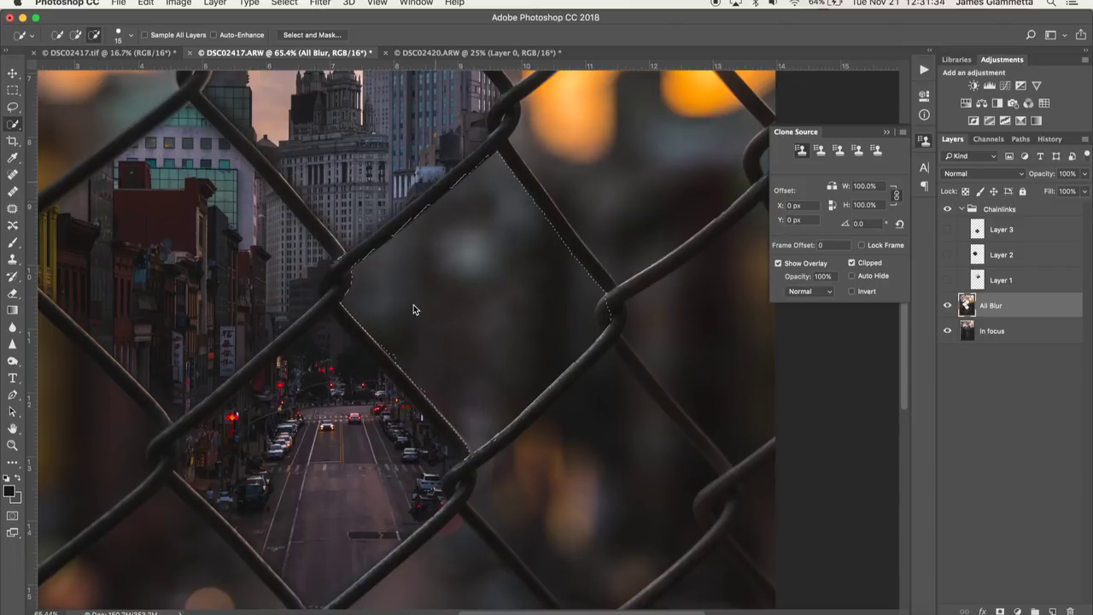
Step: Examine the selection outline closely around the diamond's left corner and along its upper edges
scroll(474, 337, up, 3)
scroll(413, 304, up, 3)
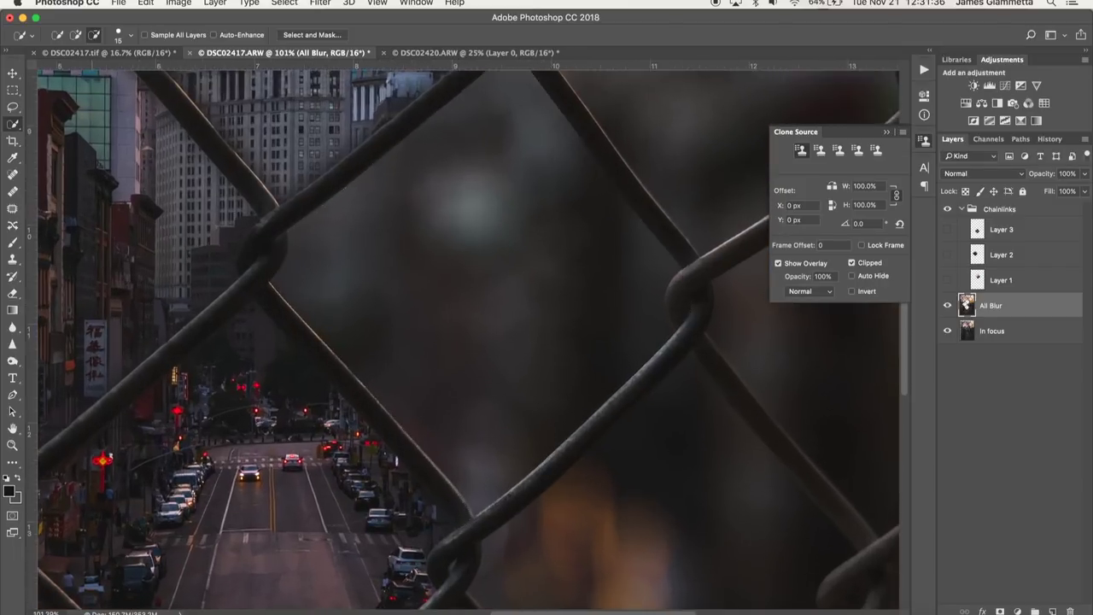
scroll(413, 305, up, 4)
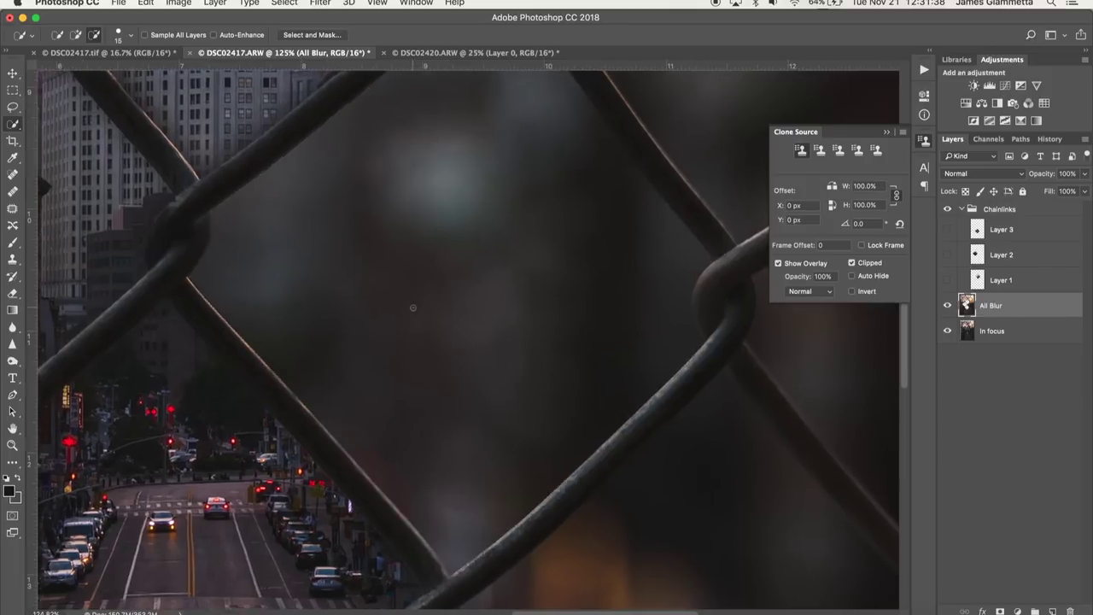
scroll(413, 308, left, 5)
scroll(413, 308, up, 2)
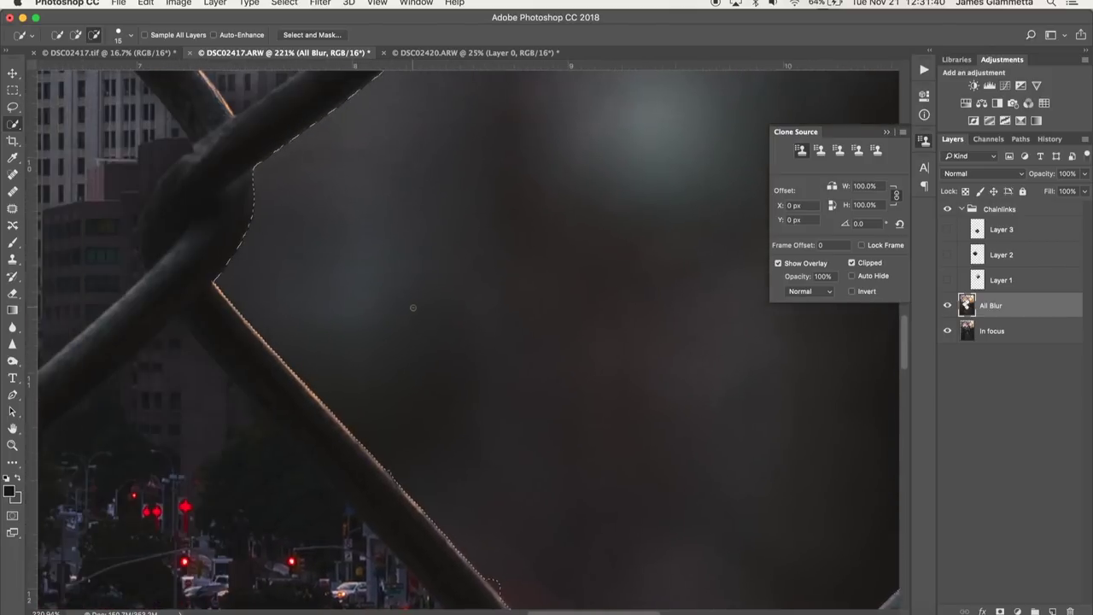
scroll(414, 307, up, 5)
scroll(413, 307, right, 5)
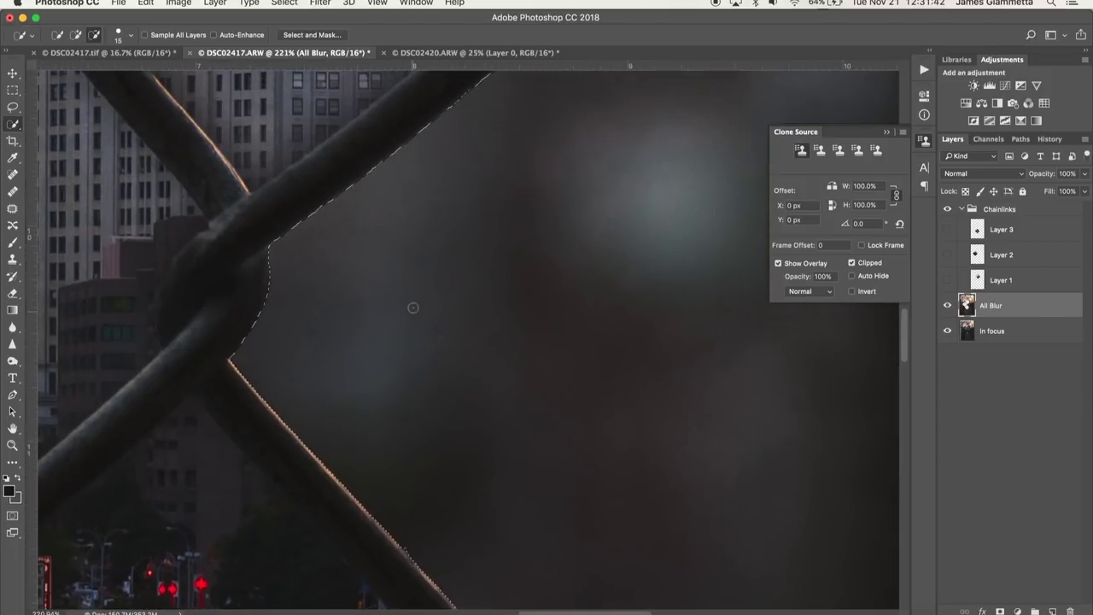
scroll(414, 307, right, 7)
scroll(413, 308, up, 2)
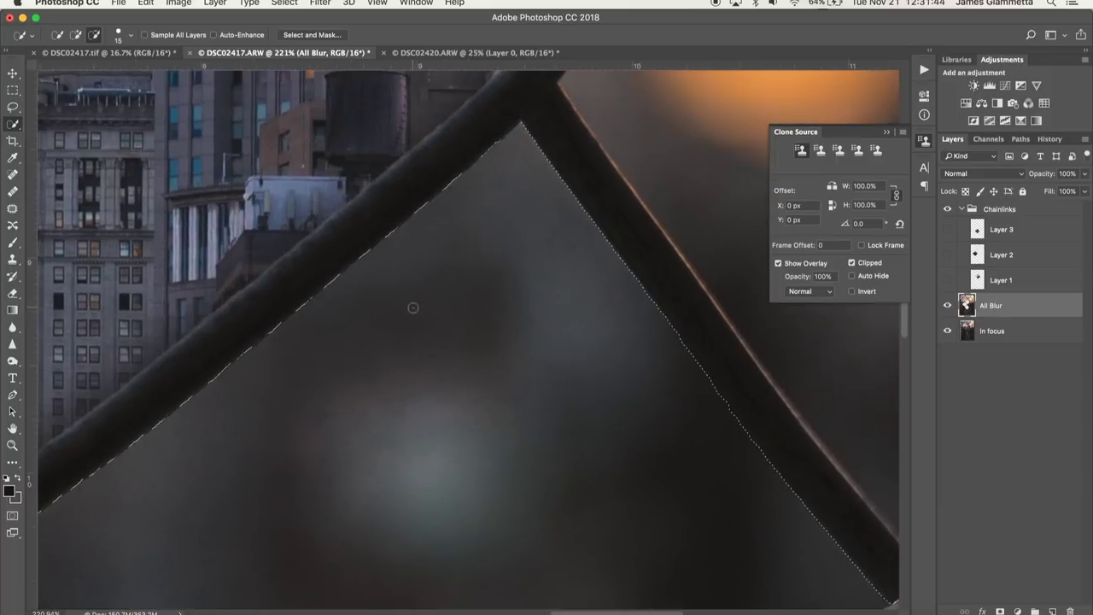
Step: Subtract the wire twist at the diamond's right corner from the selection
scroll(414, 308, down, 3)
scroll(413, 308, down, 6)
scroll(413, 308, right, 1)
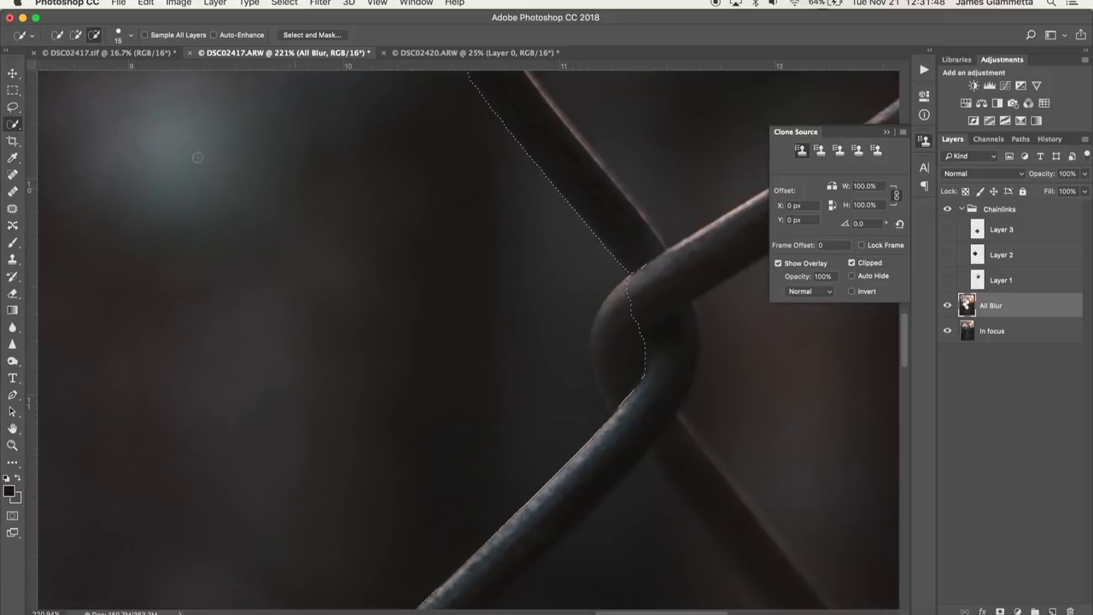
mouse_move(642, 298)
mouse_down()
mouse_move(614, 357)
mouse_move(625, 414)
mouse_move(612, 383)
mouse_move(634, 392)
mouse_move(651, 358)
mouse_move(618, 393)
mouse_move(600, 378)
mouse_move(604, 387)
mouse_move(613, 344)
mouse_up()
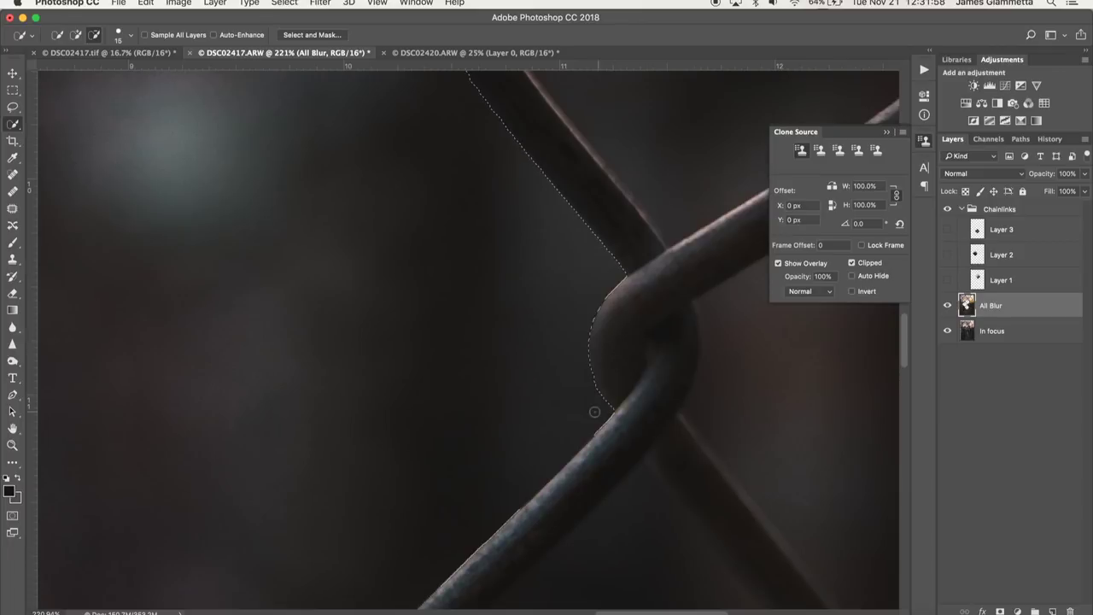
Step: Try to subtract the wire along the diamond's lower-right edge from the selection in one long brush stroke
scroll(595, 412, down, 5)
scroll(595, 412, left, 5)
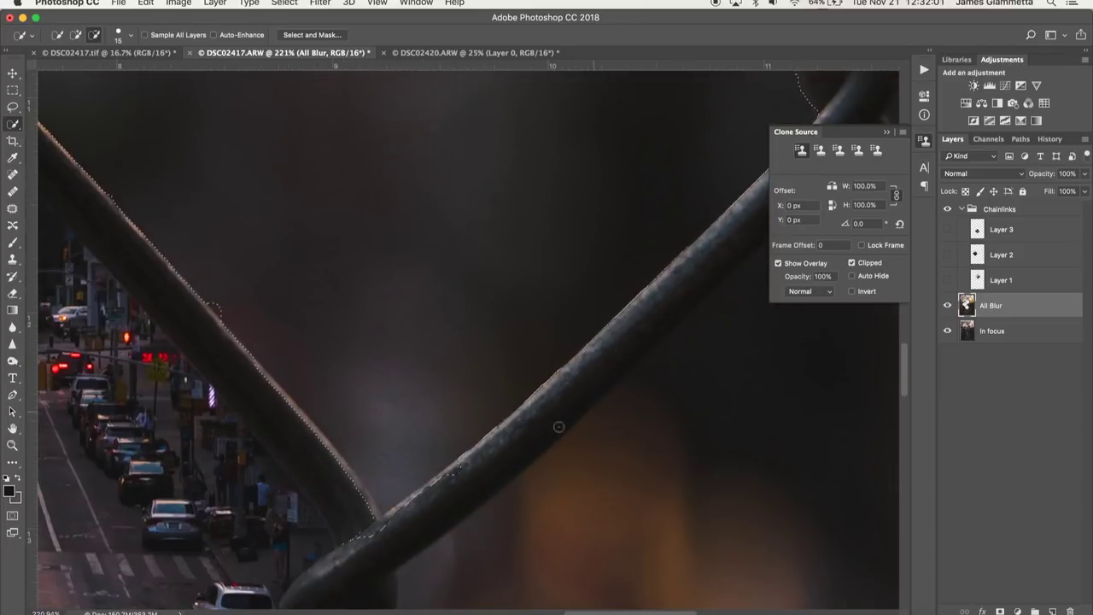
mouse_move(559, 426)
mouse_down()
mouse_move(456, 469)
mouse_move(367, 532)
mouse_move(356, 517)
mouse_up()
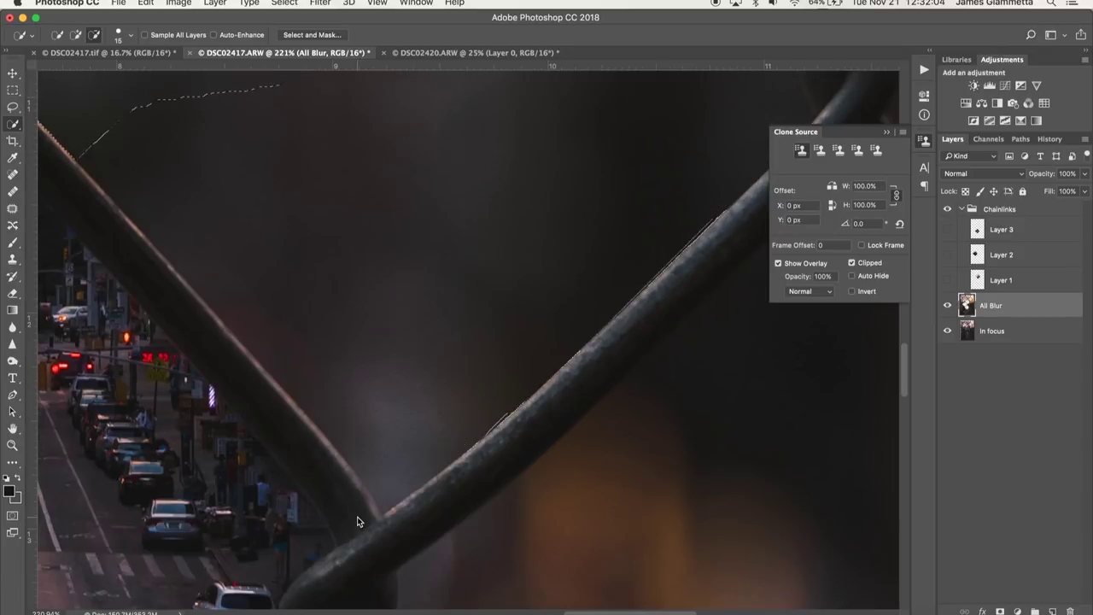
scroll(358, 518, down, 4)
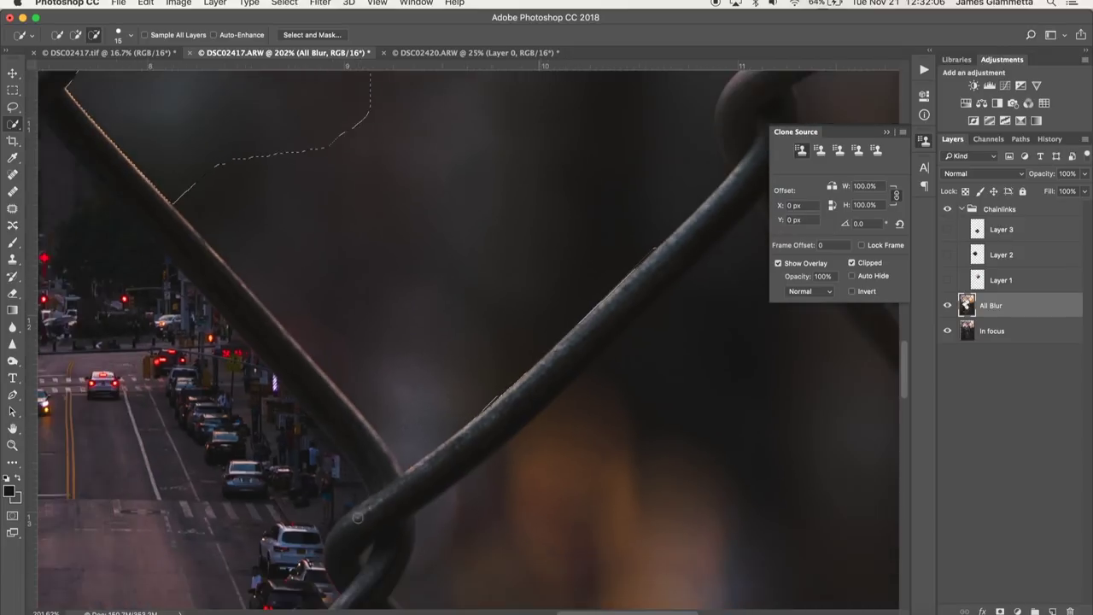
scroll(383, 366, up, 4)
scroll(387, 364, up, 2)
key(super+z)
Step: Try to brush the wire crossing at the diamond's bottom corner out of the selection
scroll(387, 365, down, 3)
scroll(387, 365, down, 3)
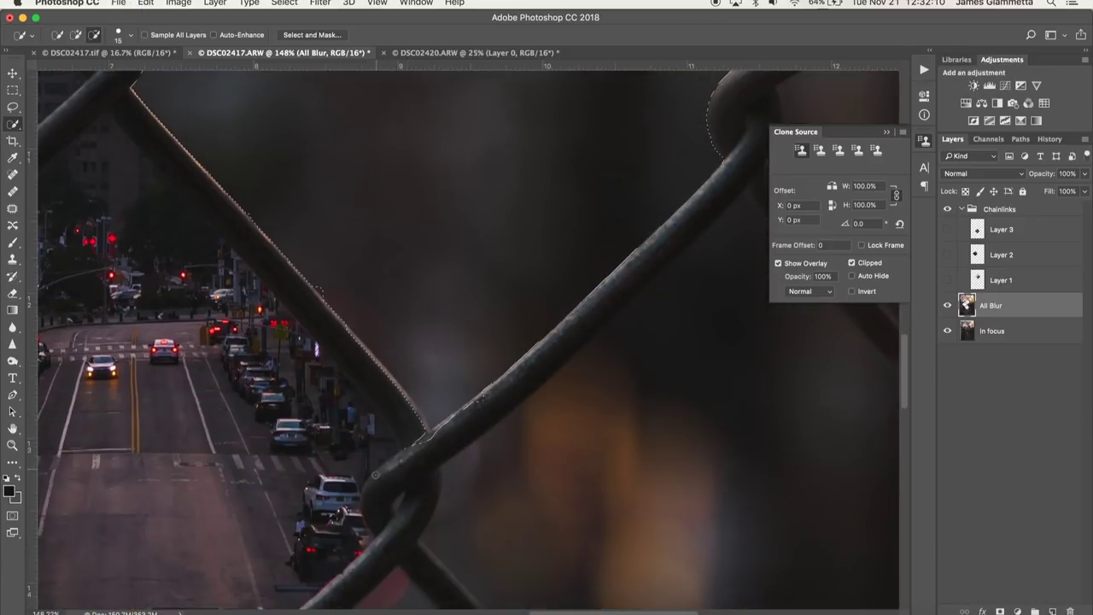
scroll(386, 365, up, 5)
scroll(454, 343, down, 4)
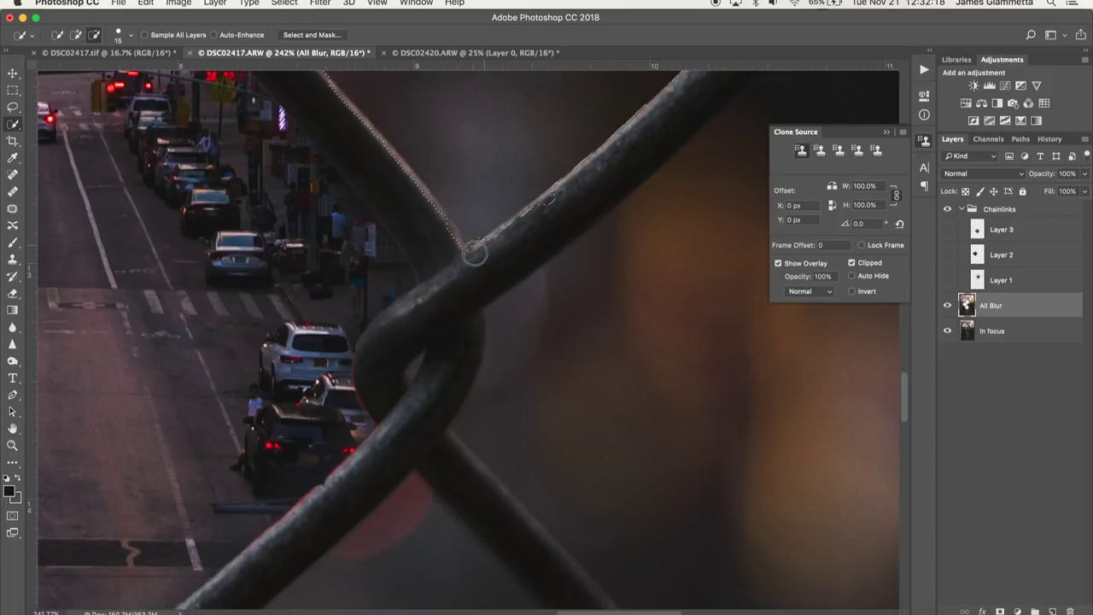
click(475, 254)
drag(492, 238, 555, 202)
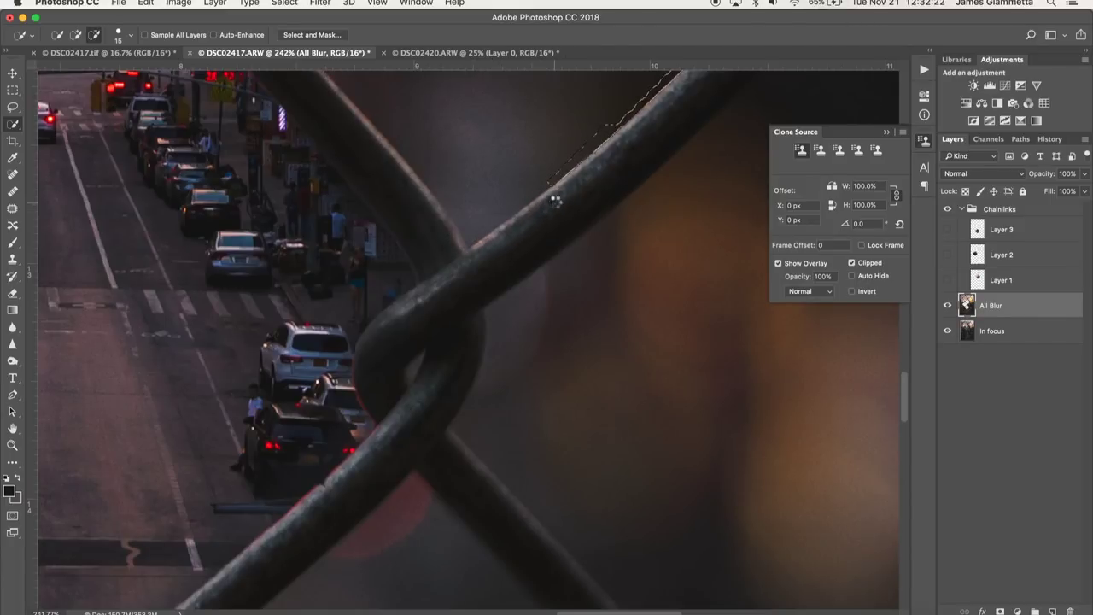
scroll(546, 151, up, 6)
scroll(547, 151, down, 4)
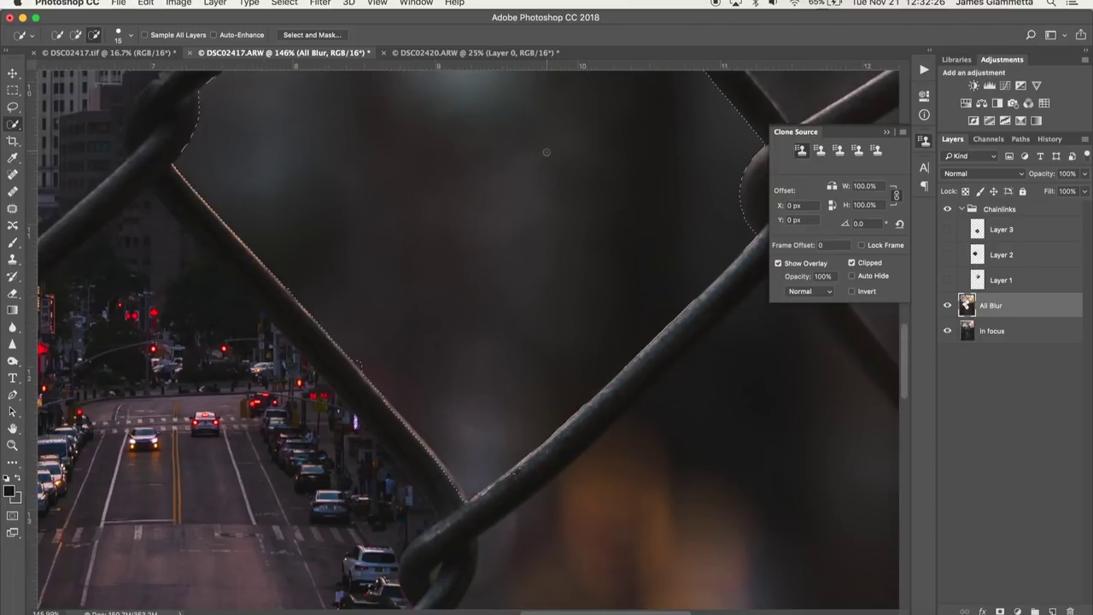
Step: Try to remove the small selection bulge on the lower-right wire with the Quick Selection brush
scroll(489, 517, up, 6)
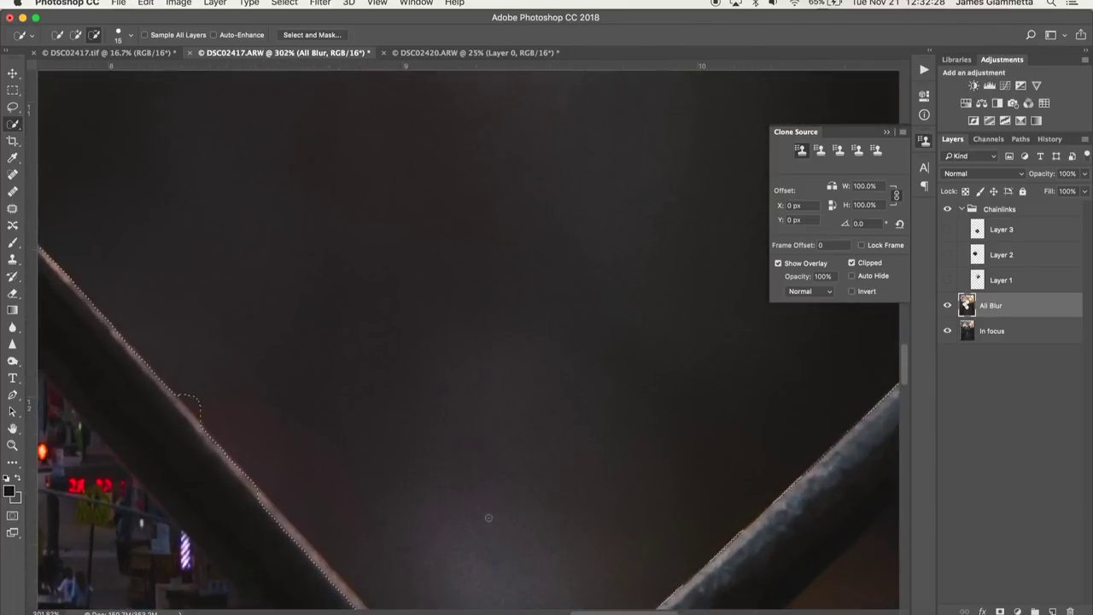
scroll(489, 518, up, 2)
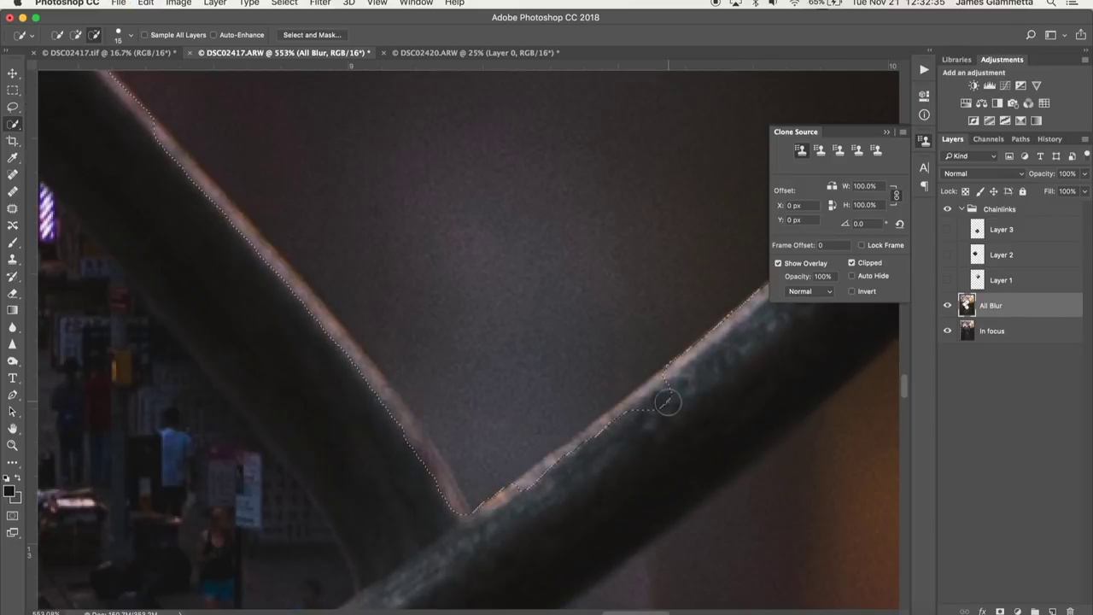
click(654, 398)
alt+click(669, 390)
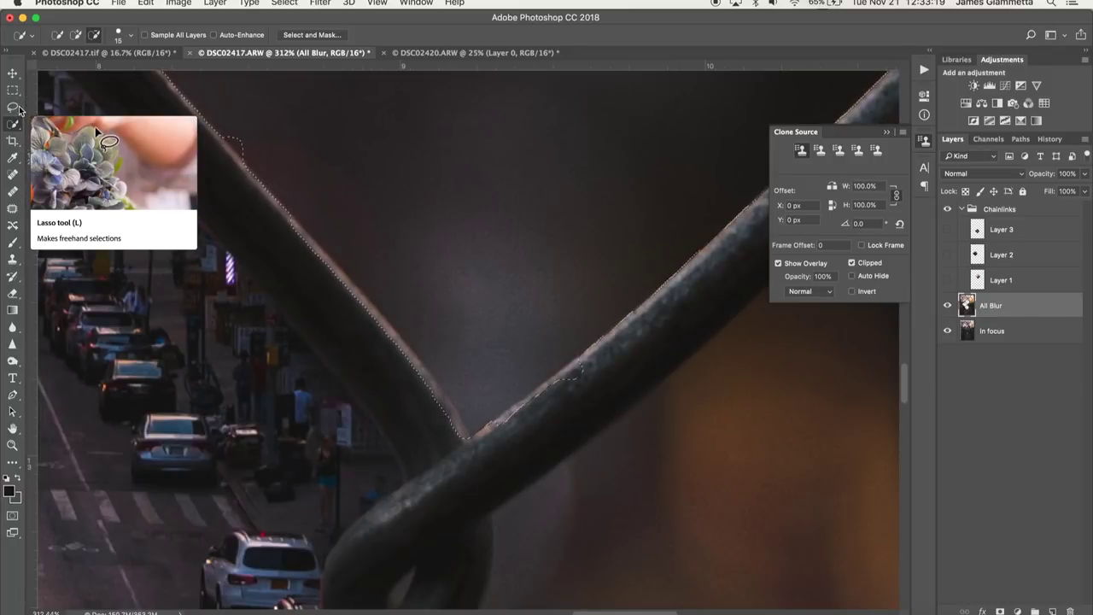
Step: Subtract the selection bulge on the lower-right wire near the diamond's bottom corner with the Lasso tool
click(13, 107)
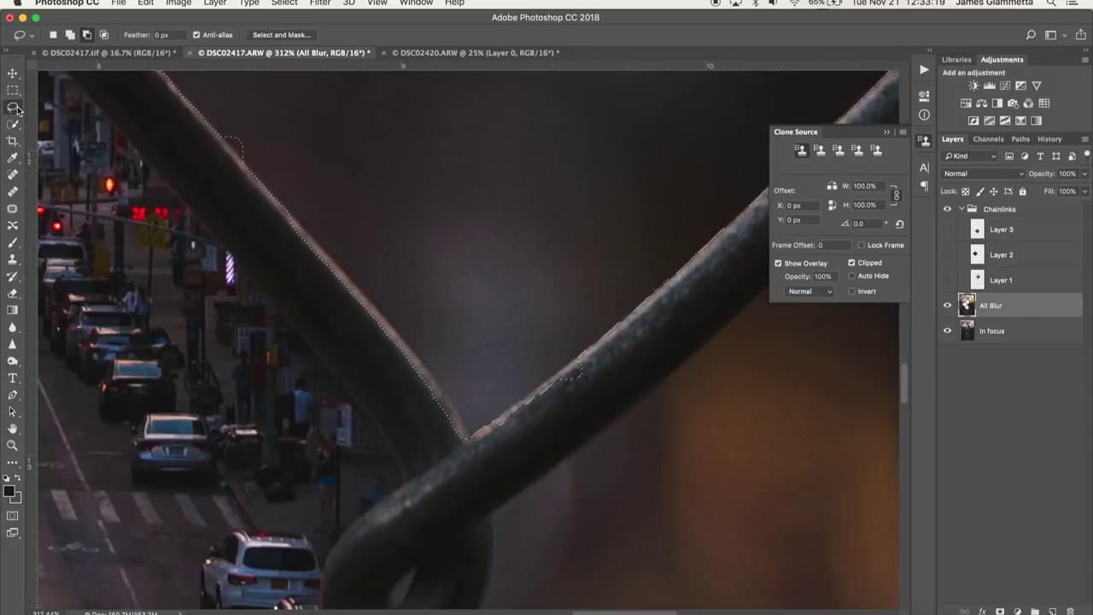
click(87, 35)
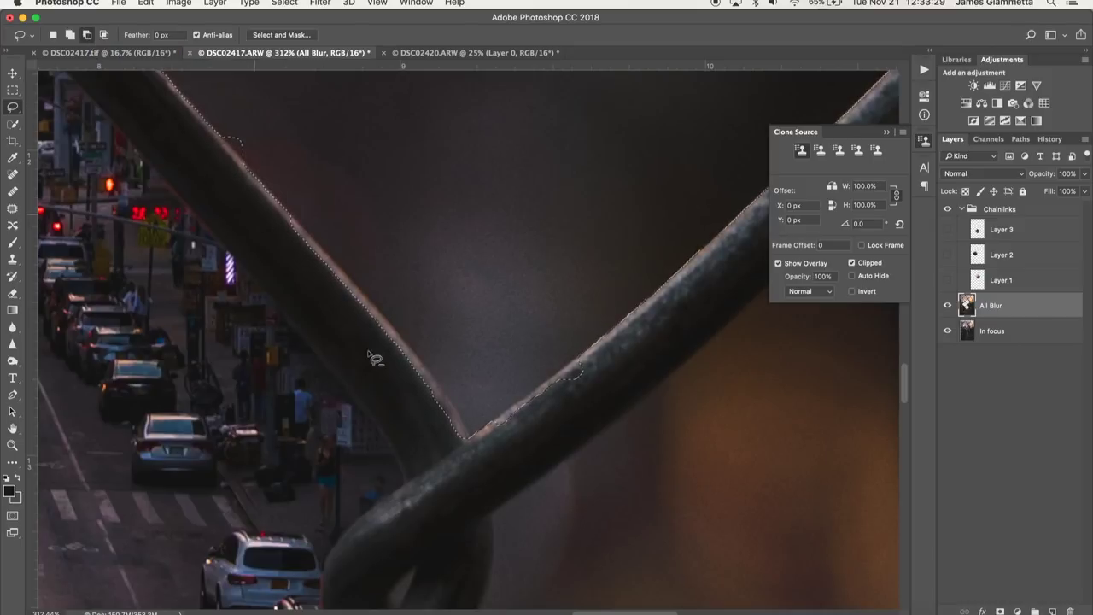
scroll(544, 397, up, 3)
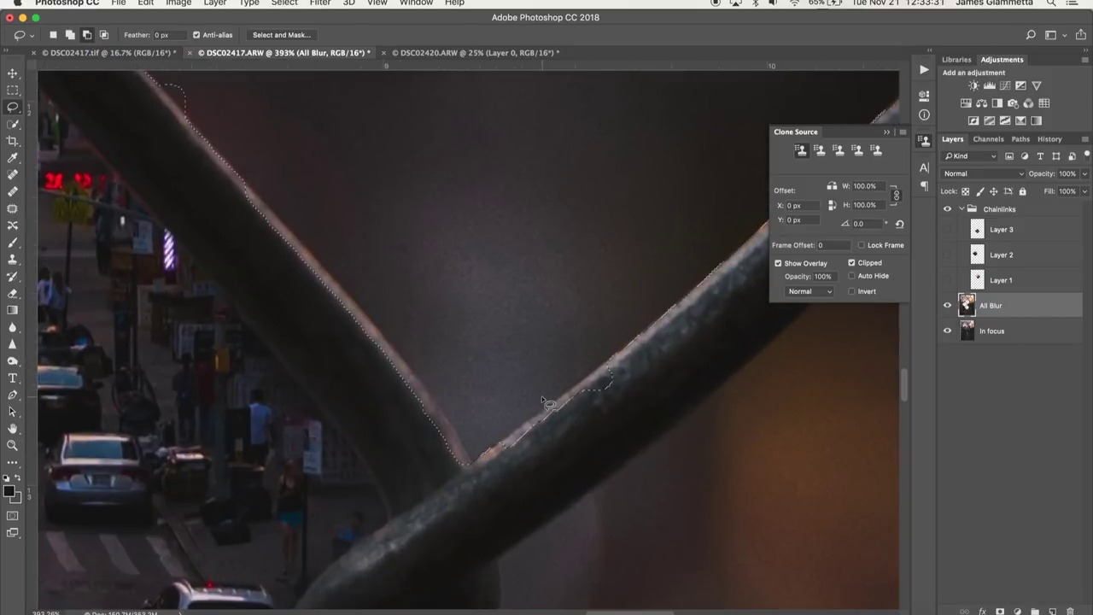
scroll(544, 397, up, 3)
scroll(541, 396, down, 2)
scroll(542, 396, right, 1)
mouse_move(613, 298)
mouse_down()
mouse_move(545, 354)
mouse_move(559, 368)
mouse_move(625, 340)
mouse_move(635, 312)
mouse_move(609, 310)
mouse_move(607, 298)
mouse_move(454, 414)
mouse_move(470, 424)
mouse_move(560, 365)
mouse_up()
mouse_move(610, 302)
mouse_down()
mouse_move(462, 408)
mouse_move(457, 431)
mouse_move(540, 429)
mouse_move(657, 321)
mouse_move(661, 311)
mouse_move(610, 300)
mouse_up()
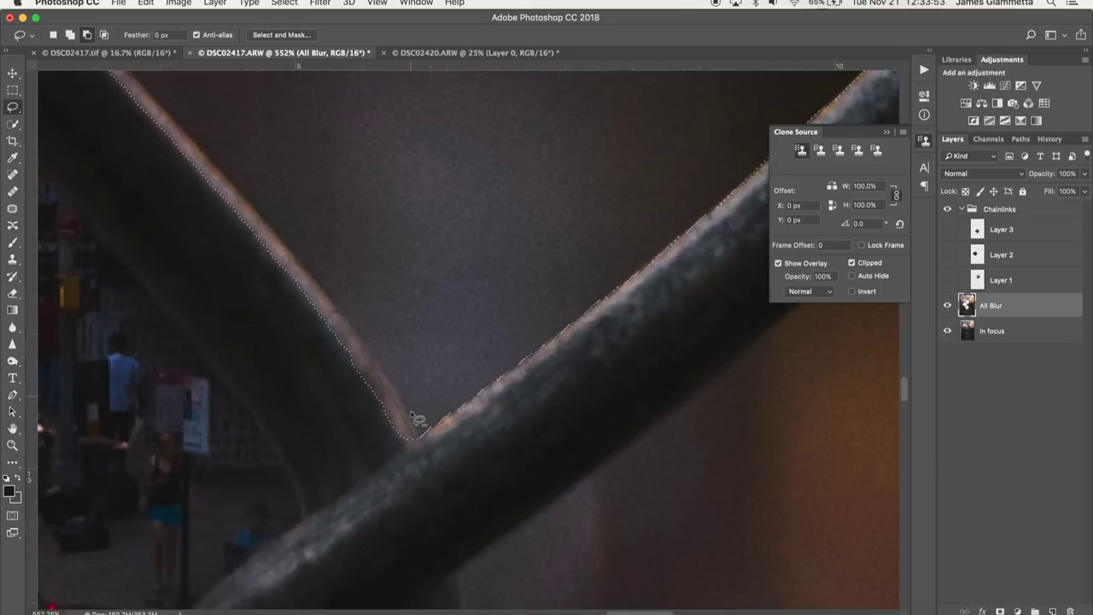
Step: Lasso the lit wire edge just above the diamond's bottom corner out of the selection on the lower-left side
scroll(414, 423, left, 5)
scroll(415, 423, up, 3)
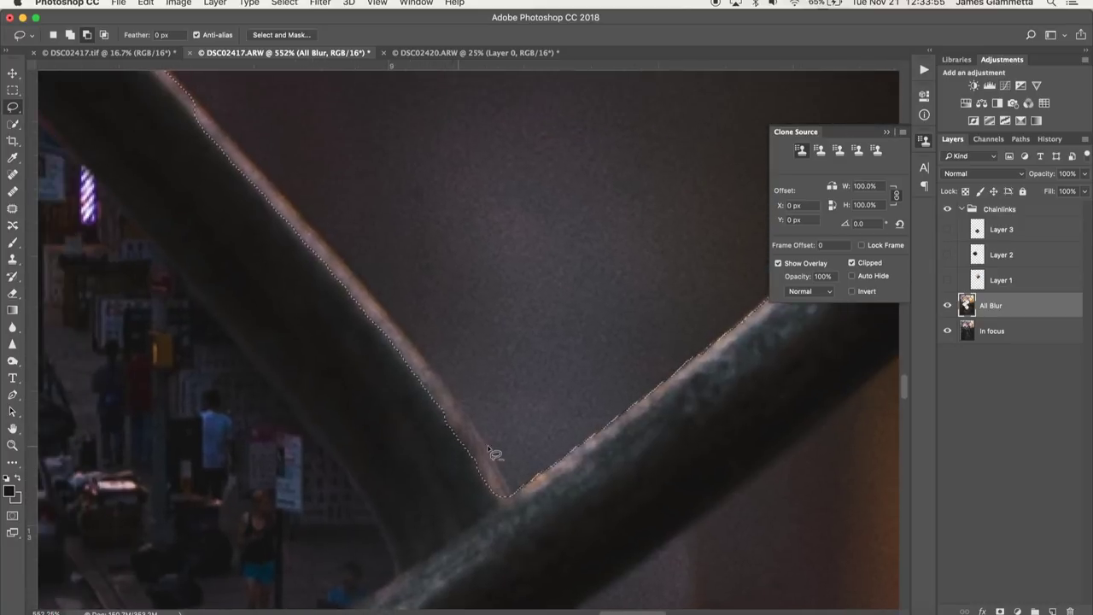
mouse_move(484, 445)
mouse_down()
mouse_move(454, 409)
mouse_move(414, 414)
mouse_move(493, 539)
mouse_move(518, 516)
mouse_move(474, 432)
mouse_up()
Step: Subtract the lit wire edge along the diamond's lower-left side from the selection with the Lasso tool
scroll(389, 391, up, 5)
scroll(388, 391, left, 3)
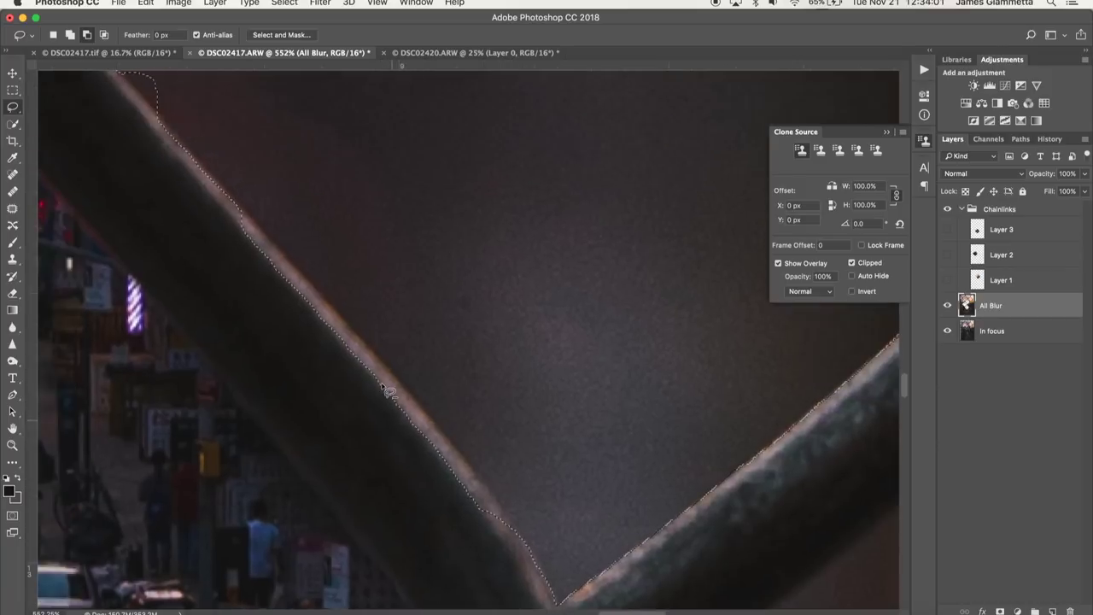
mouse_move(277, 243)
mouse_down()
mouse_move(246, 224)
mouse_move(239, 268)
mouse_move(344, 395)
mouse_move(416, 435)
mouse_move(392, 368)
mouse_move(278, 245)
mouse_up()
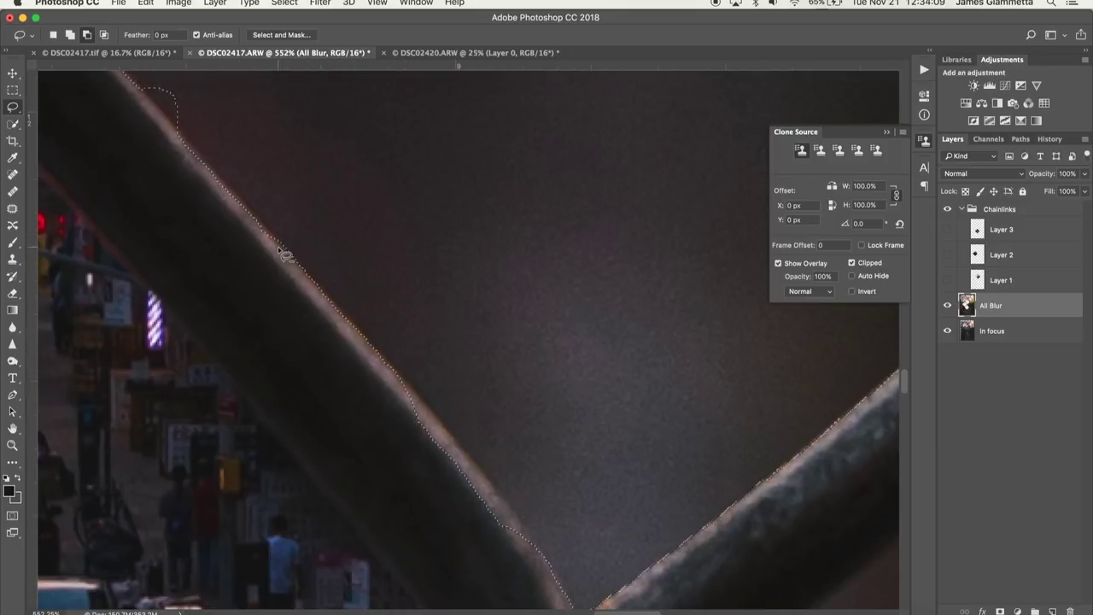
mouse_move(445, 427)
mouse_down()
mouse_move(397, 378)
mouse_move(416, 476)
mouse_up()
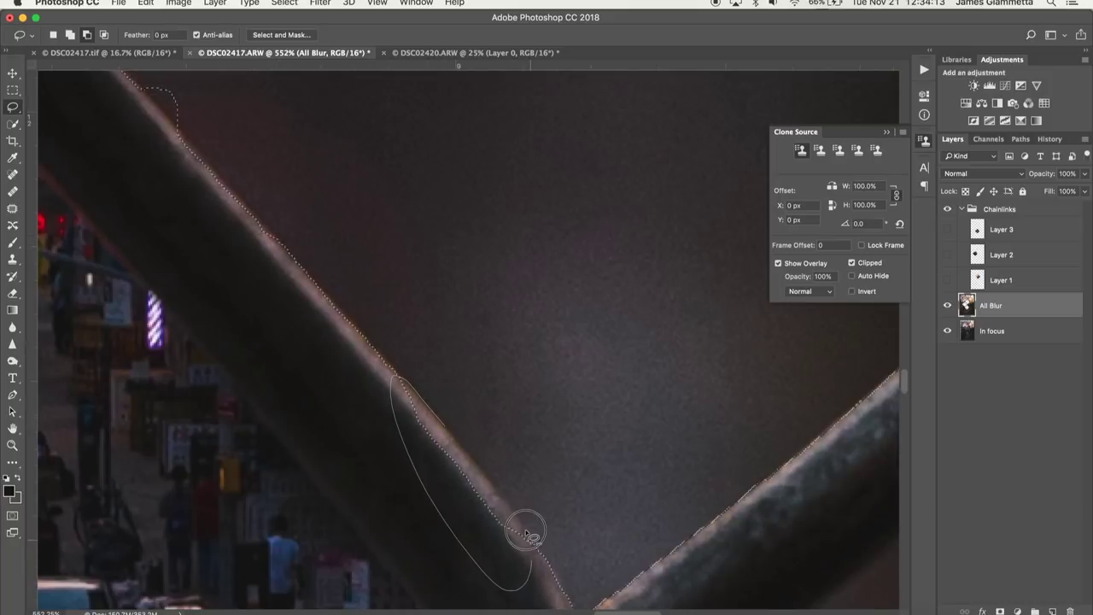
drag(501, 497, 457, 438)
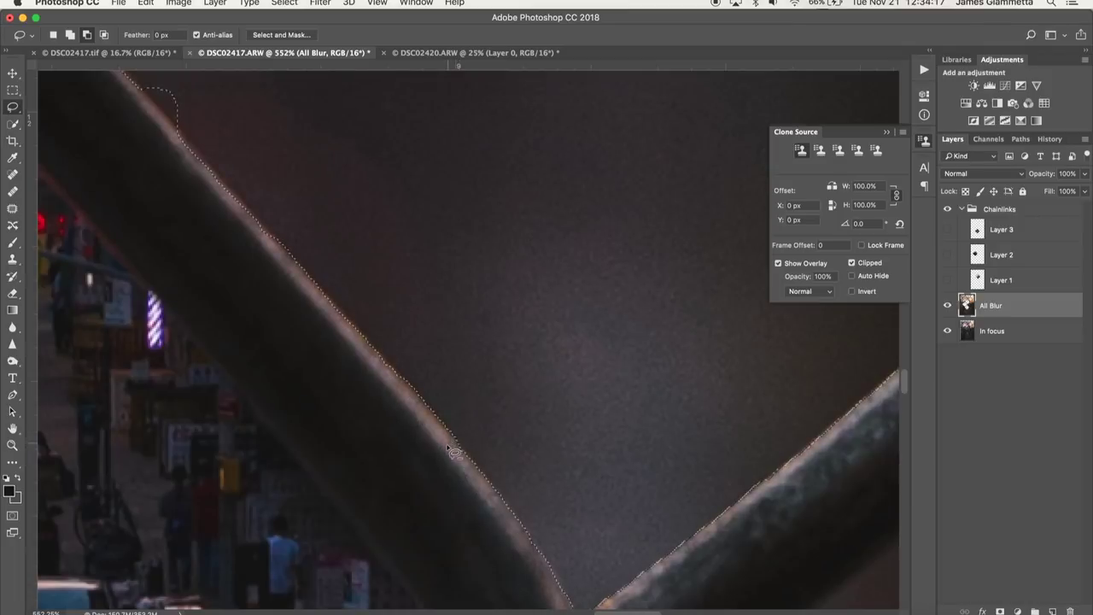
Step: Brush the notch along the diamond's lower-left edge back into the selection with the Quick Selection tool in add mode
scroll(488, 527, up, 5)
scroll(487, 527, left, 3)
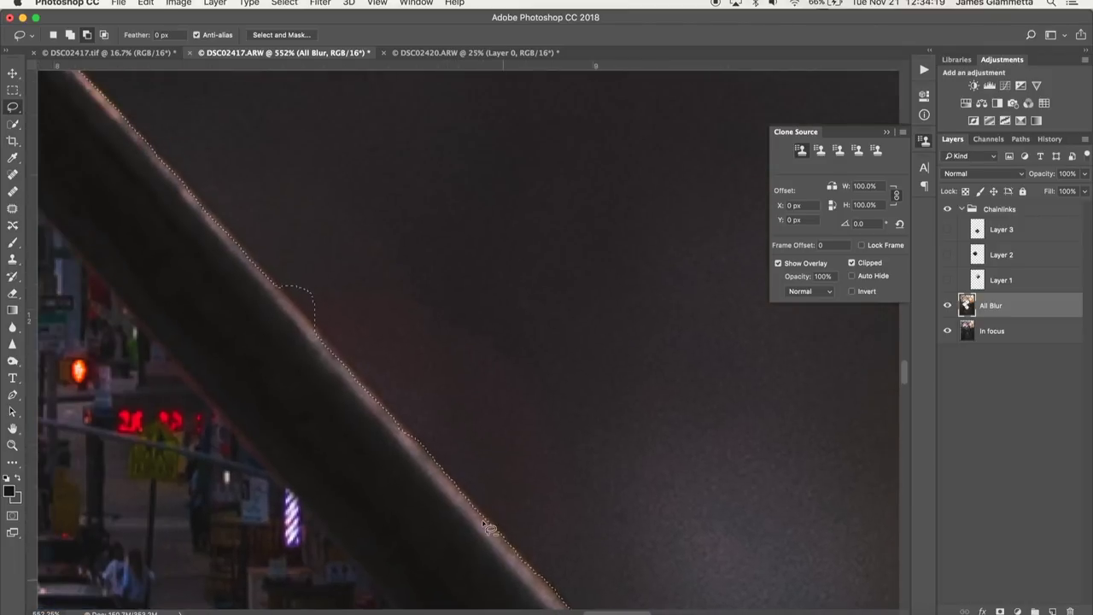
scroll(273, 313, up, 5)
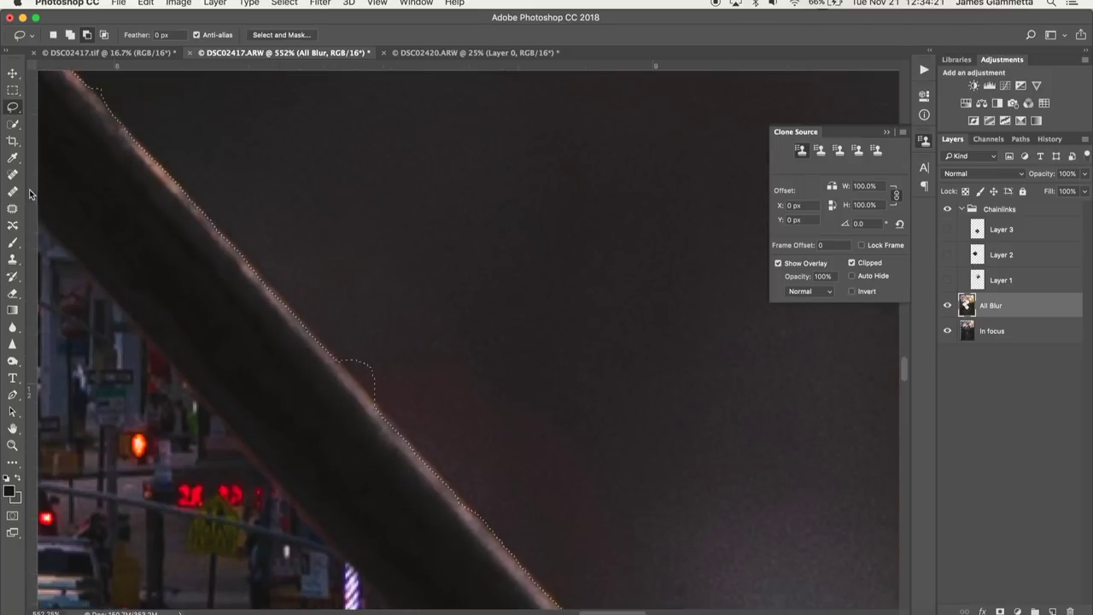
click(12, 124)
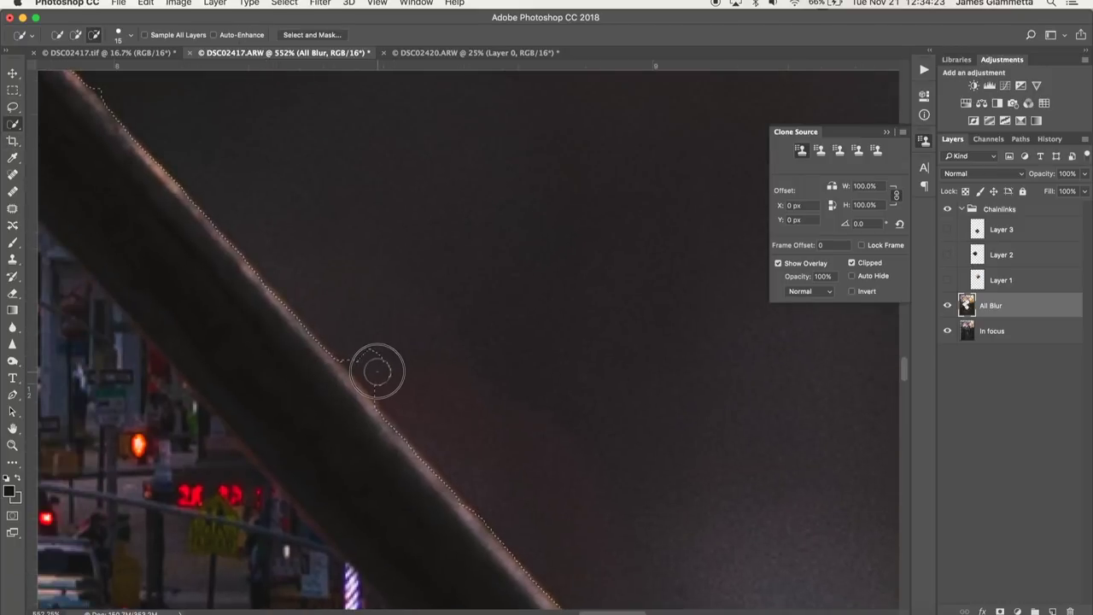
drag(377, 370, 368, 368)
key(super+z)
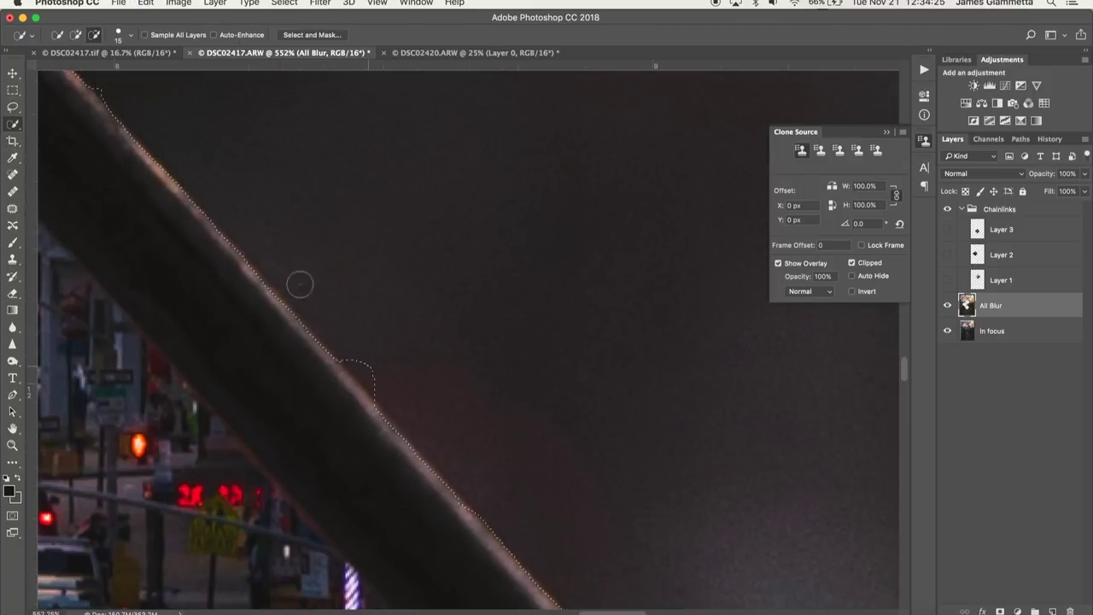
click(79, 36)
mouse_move(370, 350)
mouse_down()
mouse_move(373, 368)
mouse_move(360, 359)
mouse_move(376, 373)
mouse_move(352, 354)
mouse_up()
scroll(418, 399, down, 3)
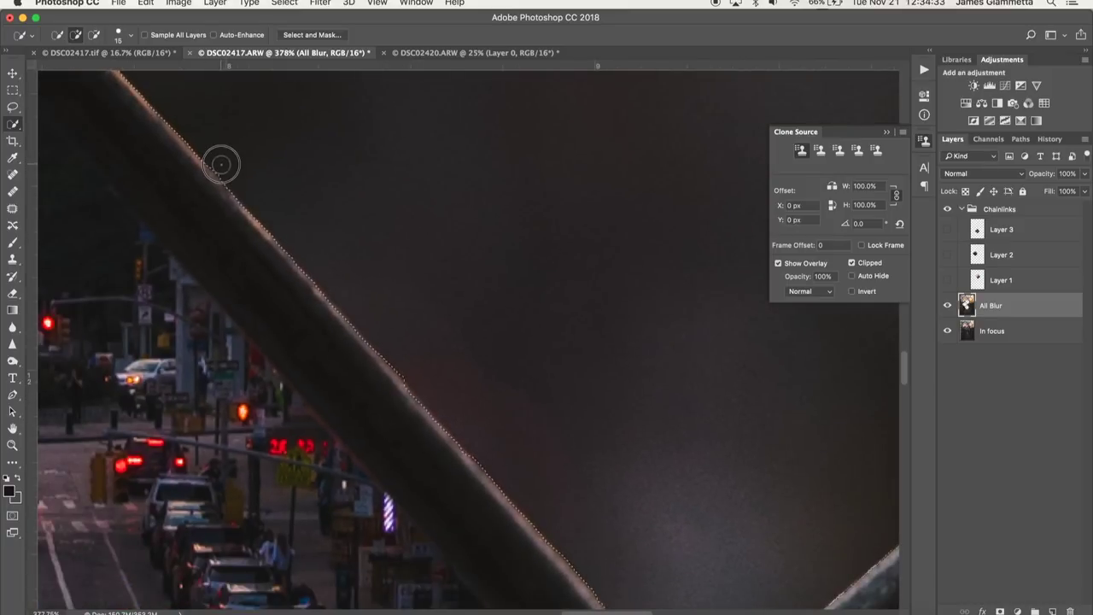
Step: Cut the selected blurred diamond from All Blur onto a new layer in the Chainlinks group and hide it
scroll(246, 147, down, 5)
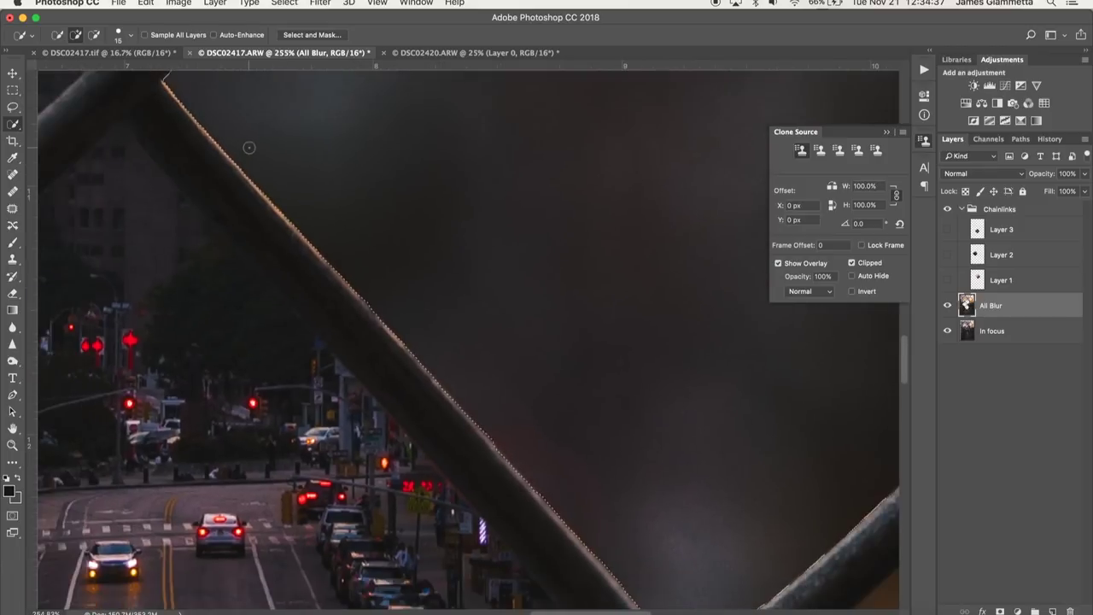
scroll(249, 147, down, 7)
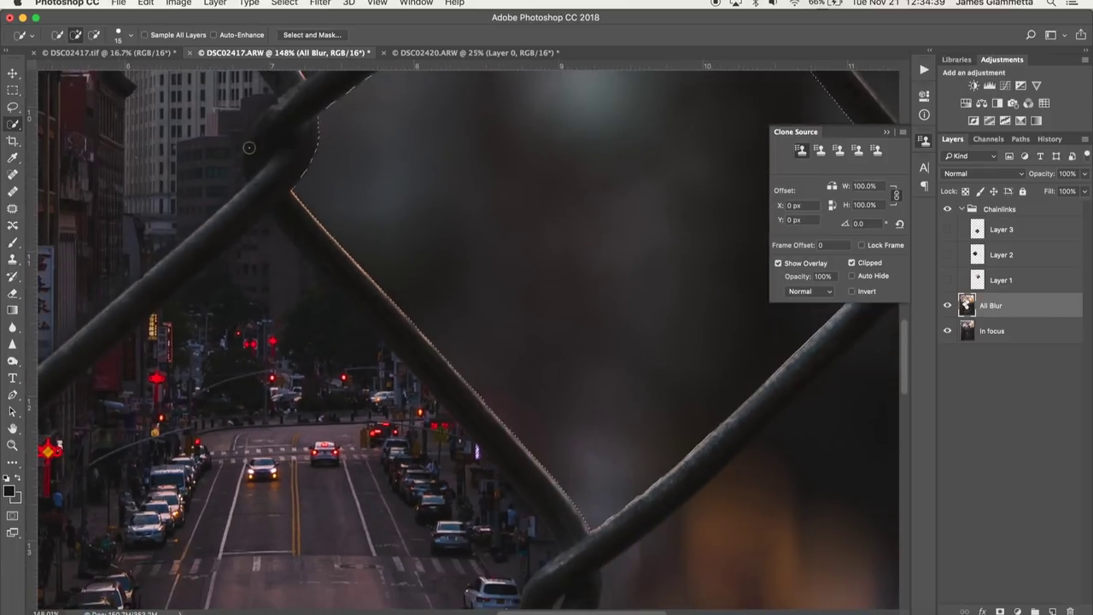
scroll(249, 147, down, 3)
scroll(248, 147, right, 3)
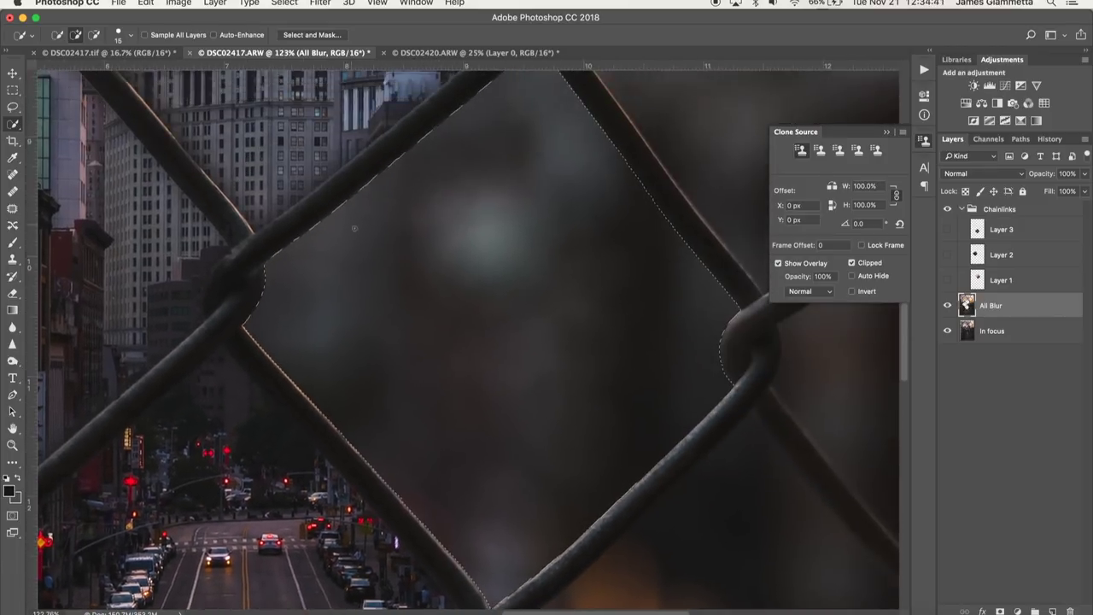
right_click(355, 225)
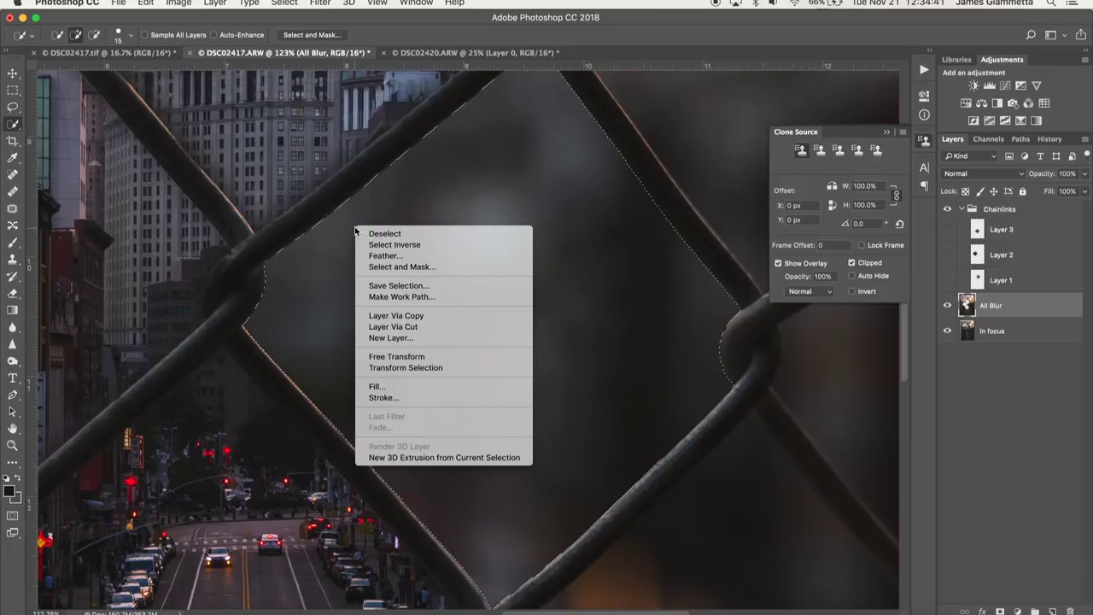
click(416, 326)
drag(1002, 309, 988, 220)
click(948, 229)
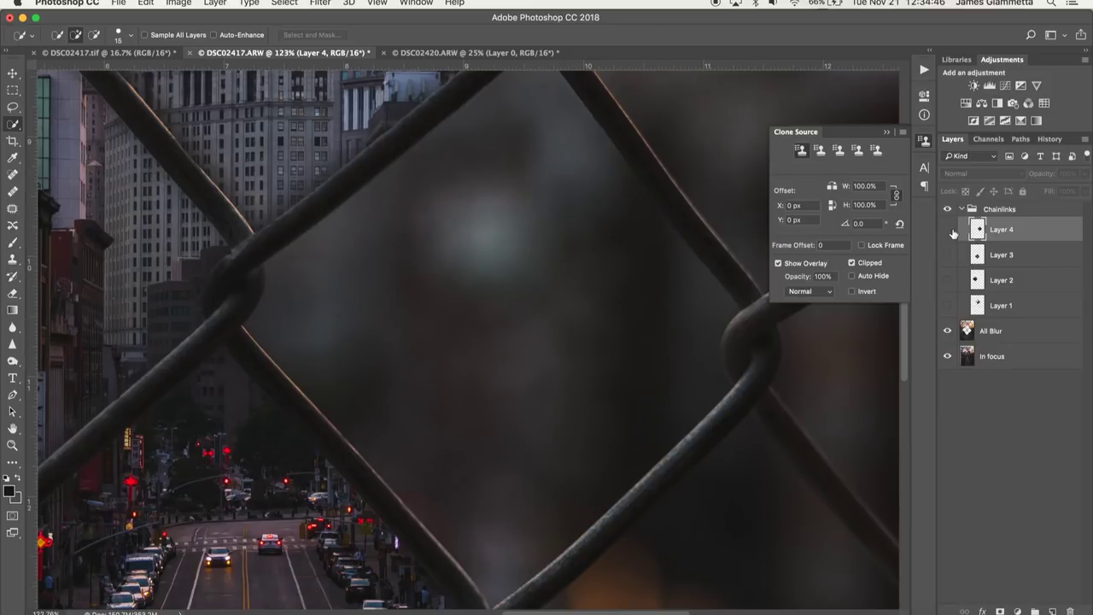
Step: Enlarge the Quick Selection brush to 200 px for selecting diamonds in the full image view
scroll(452, 336, down, 6)
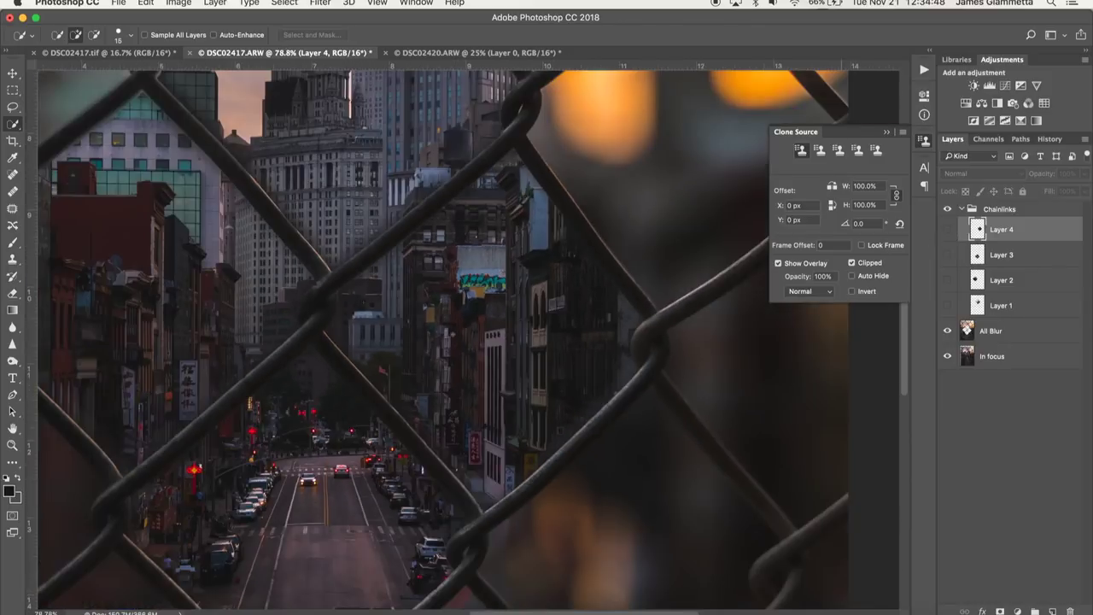
scroll(452, 335, down, 2)
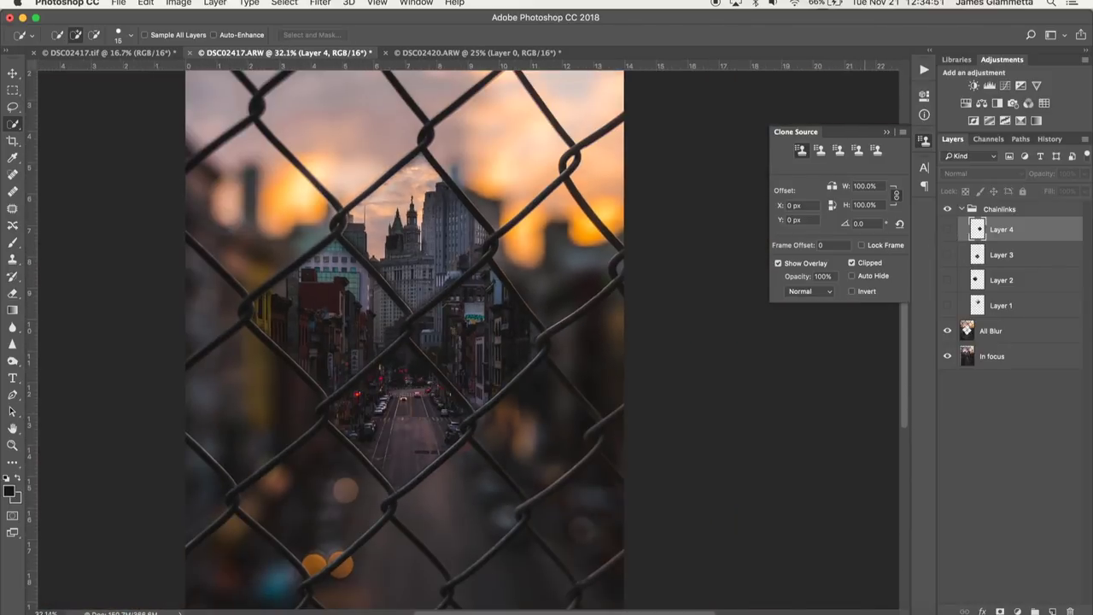
scroll(453, 336, down, 3)
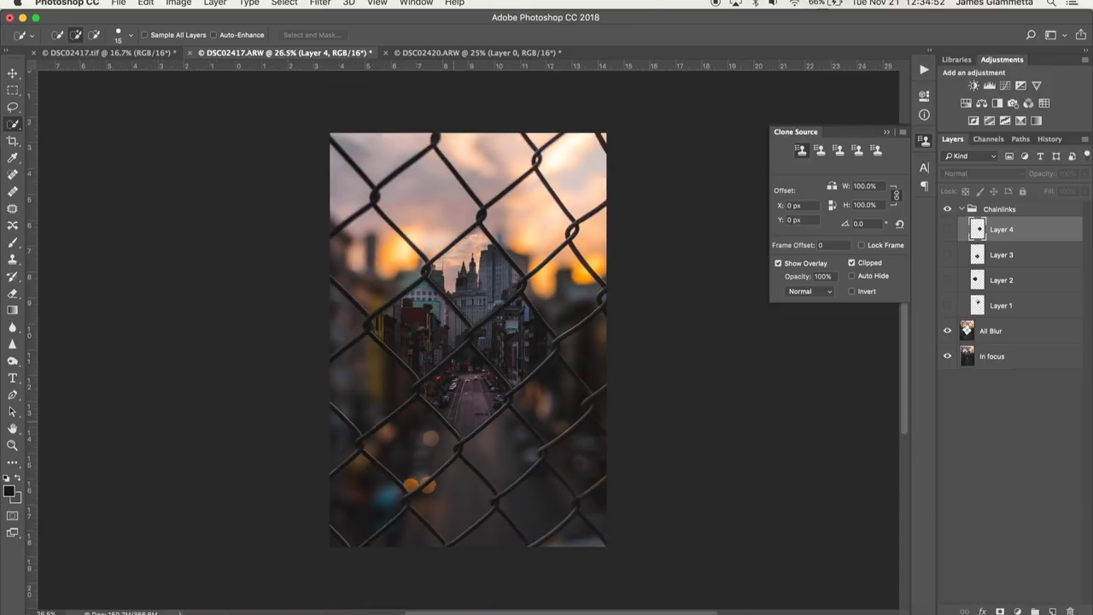
scroll(469, 339, up, 2)
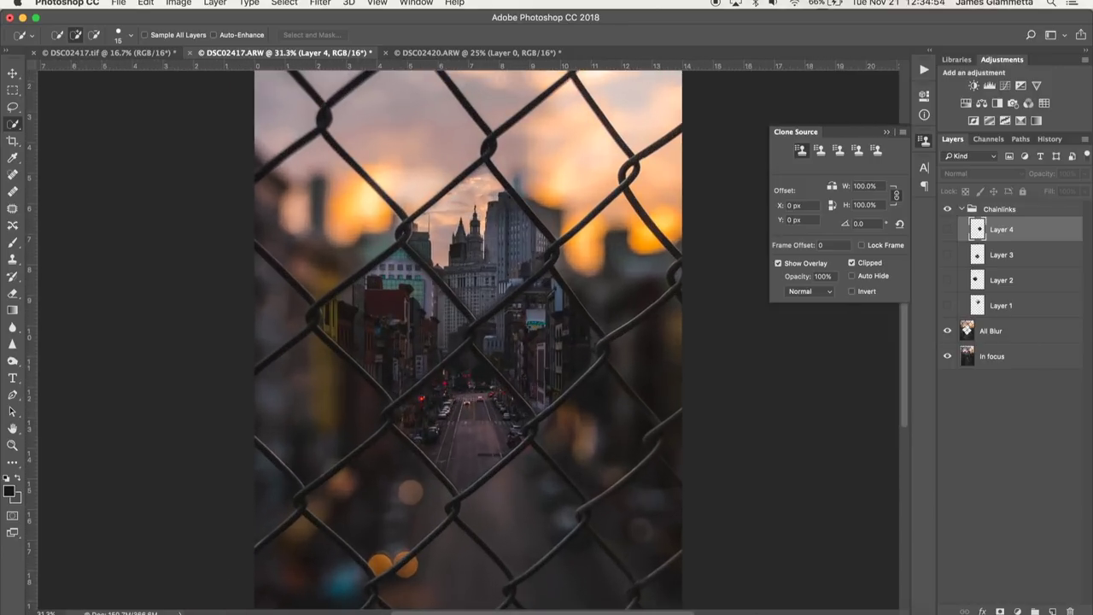
key(bracketright)
key(bracketright)
key(bracketright)
key(bracketright)
key(bracketright)
key(bracketright)
key(bracketright)
key(bracketright)
key(bracketright)
key(bracketright)
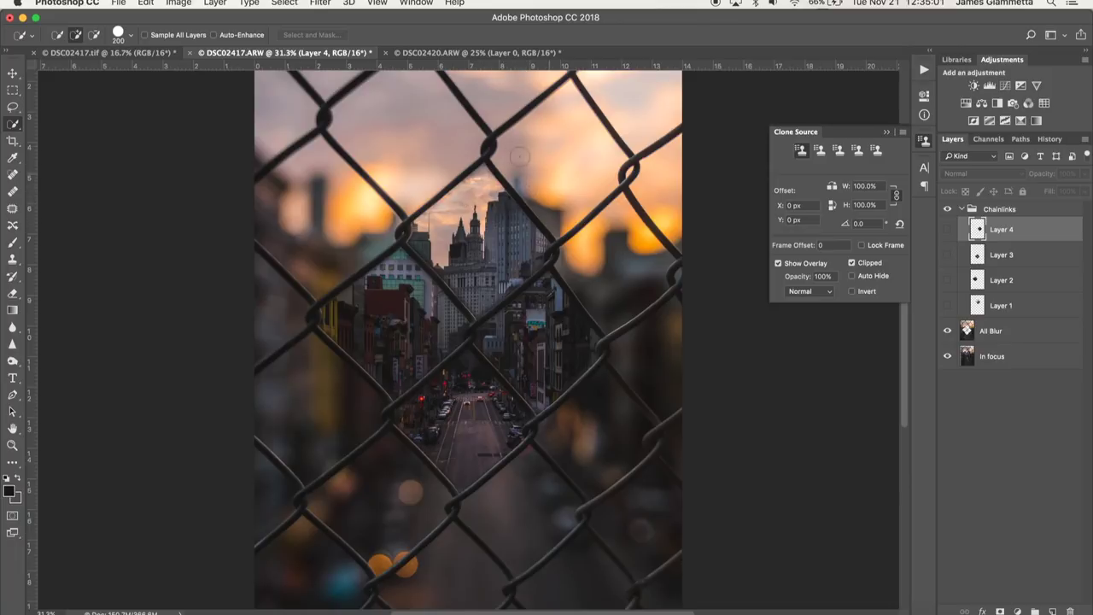